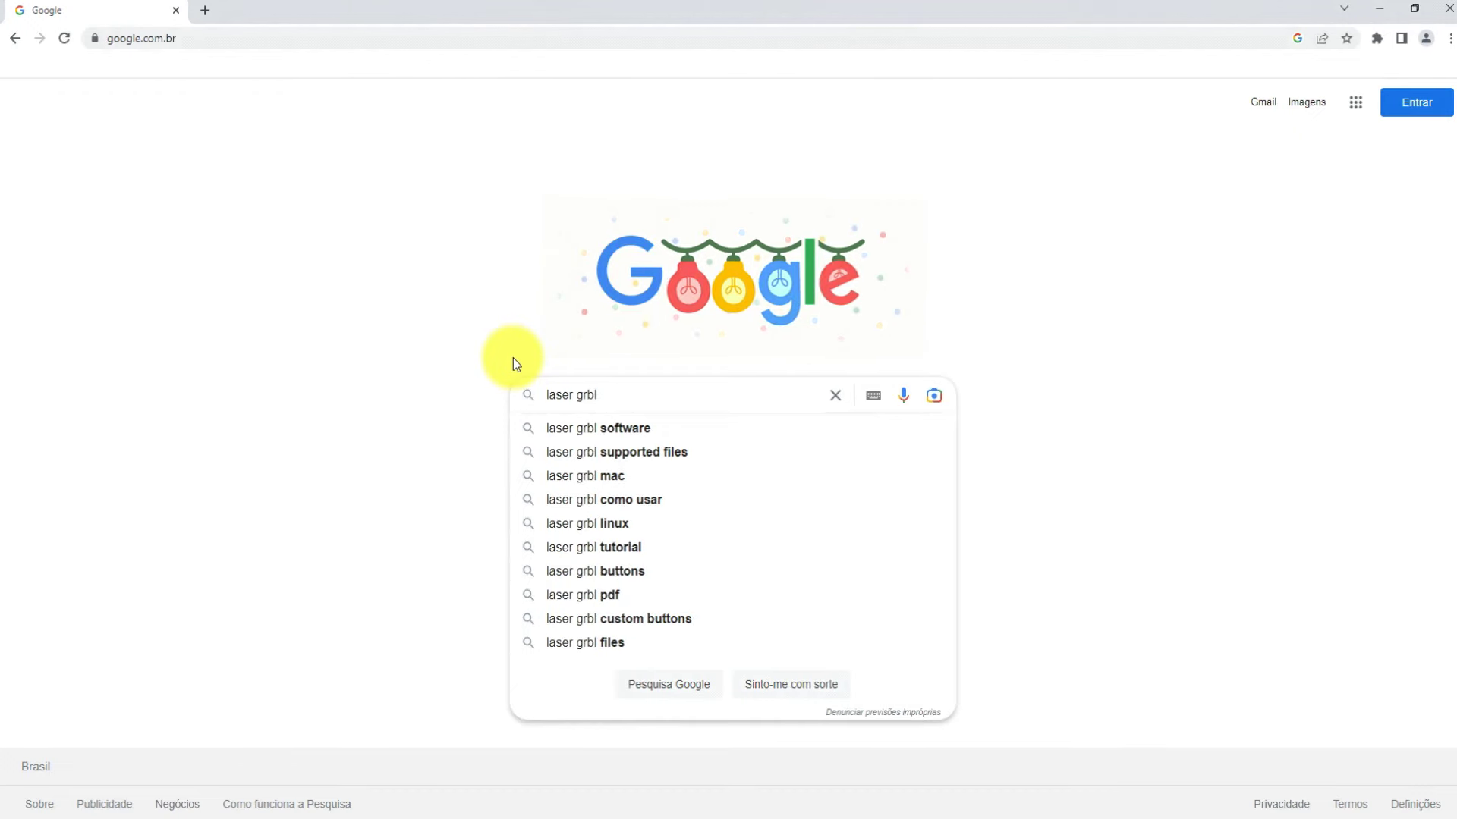
Search Google for "laser grbl software" and download the LaserGRBL installer from the lasergrbl.com download page
key("Down")
key("Return")
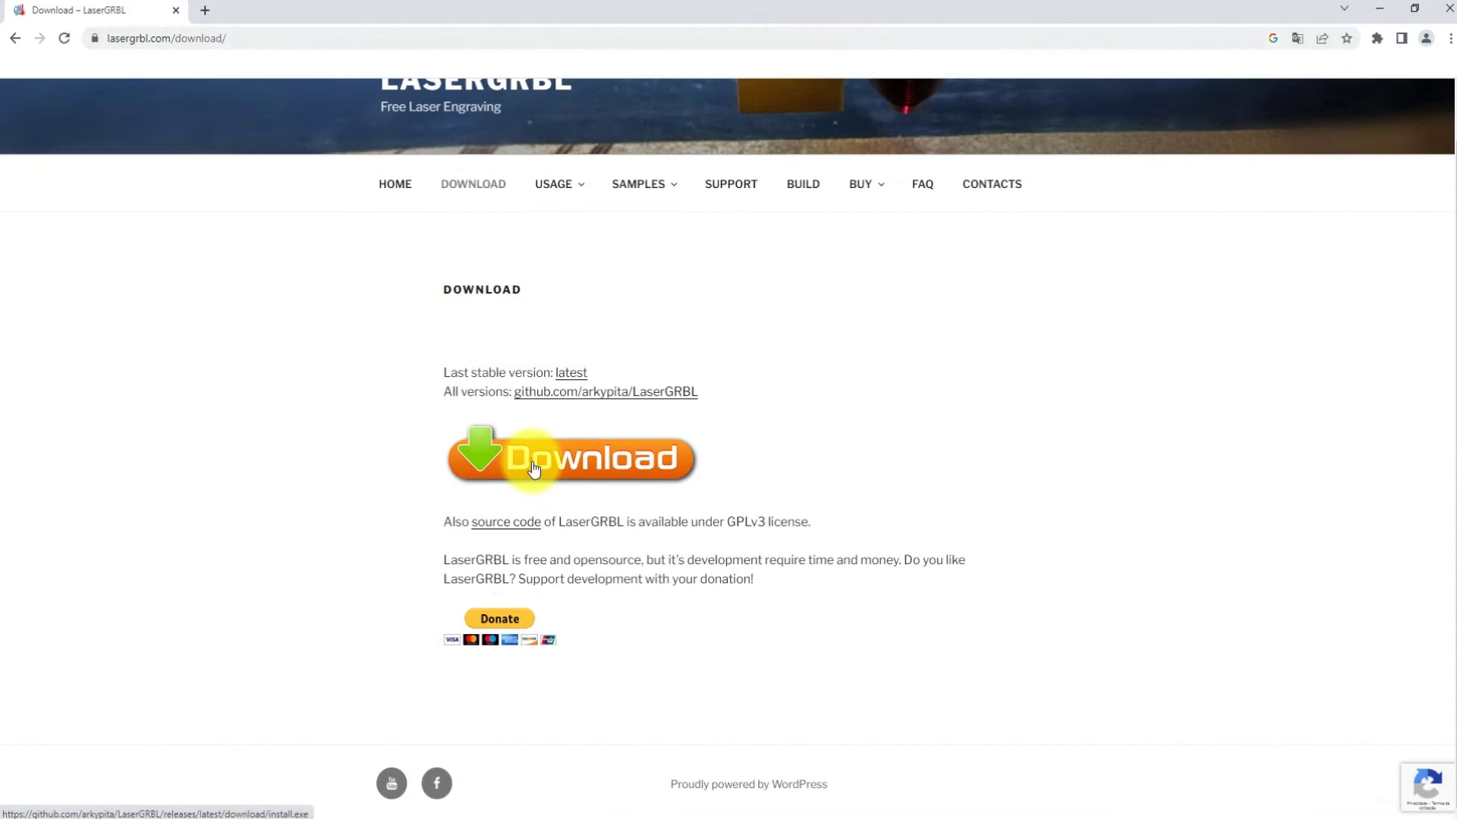
left_click(533, 468)
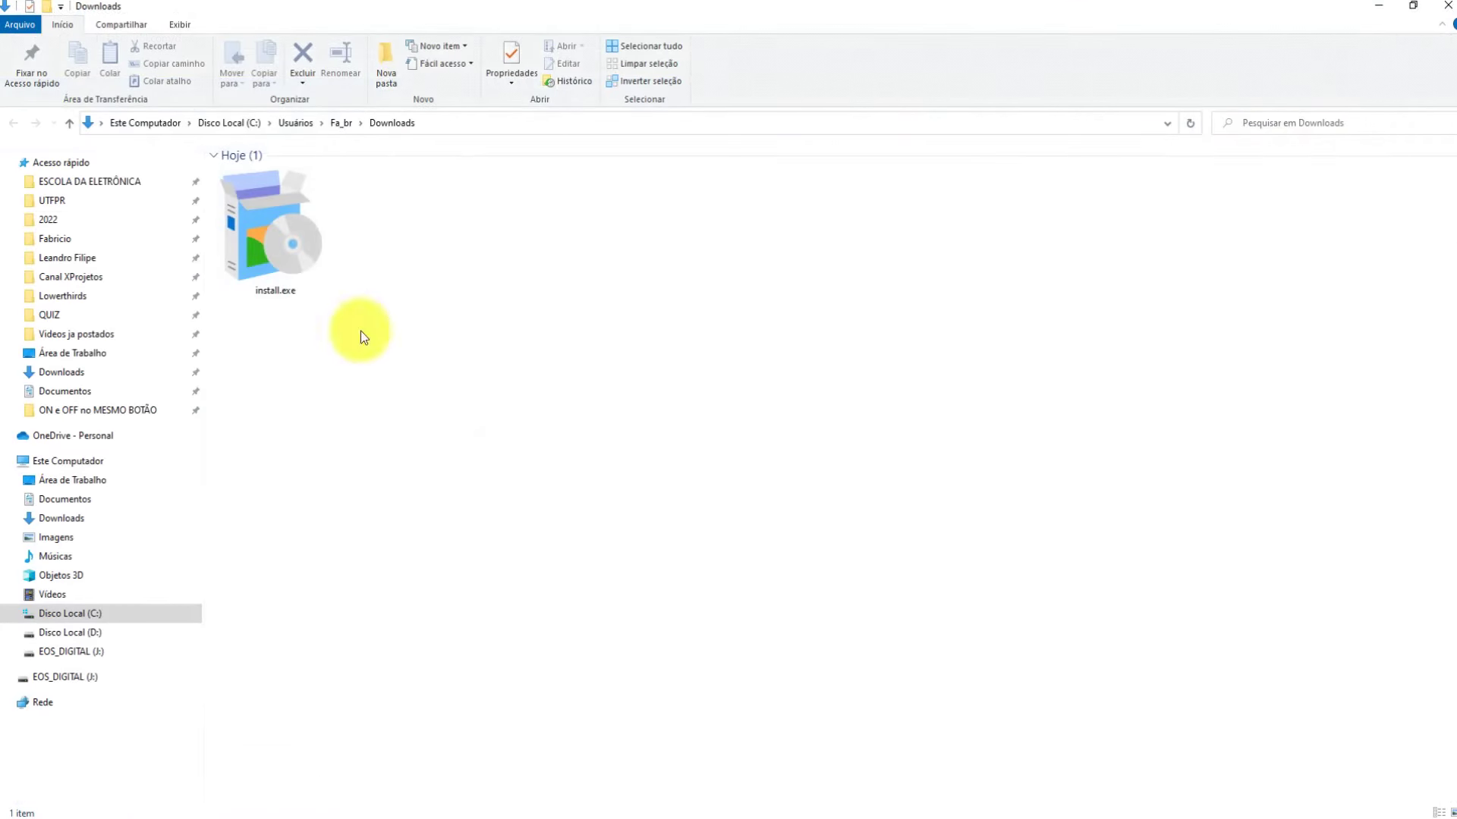
Run the downloaded install.exe from the Downloads folder as administrator
left_click(246, 212)
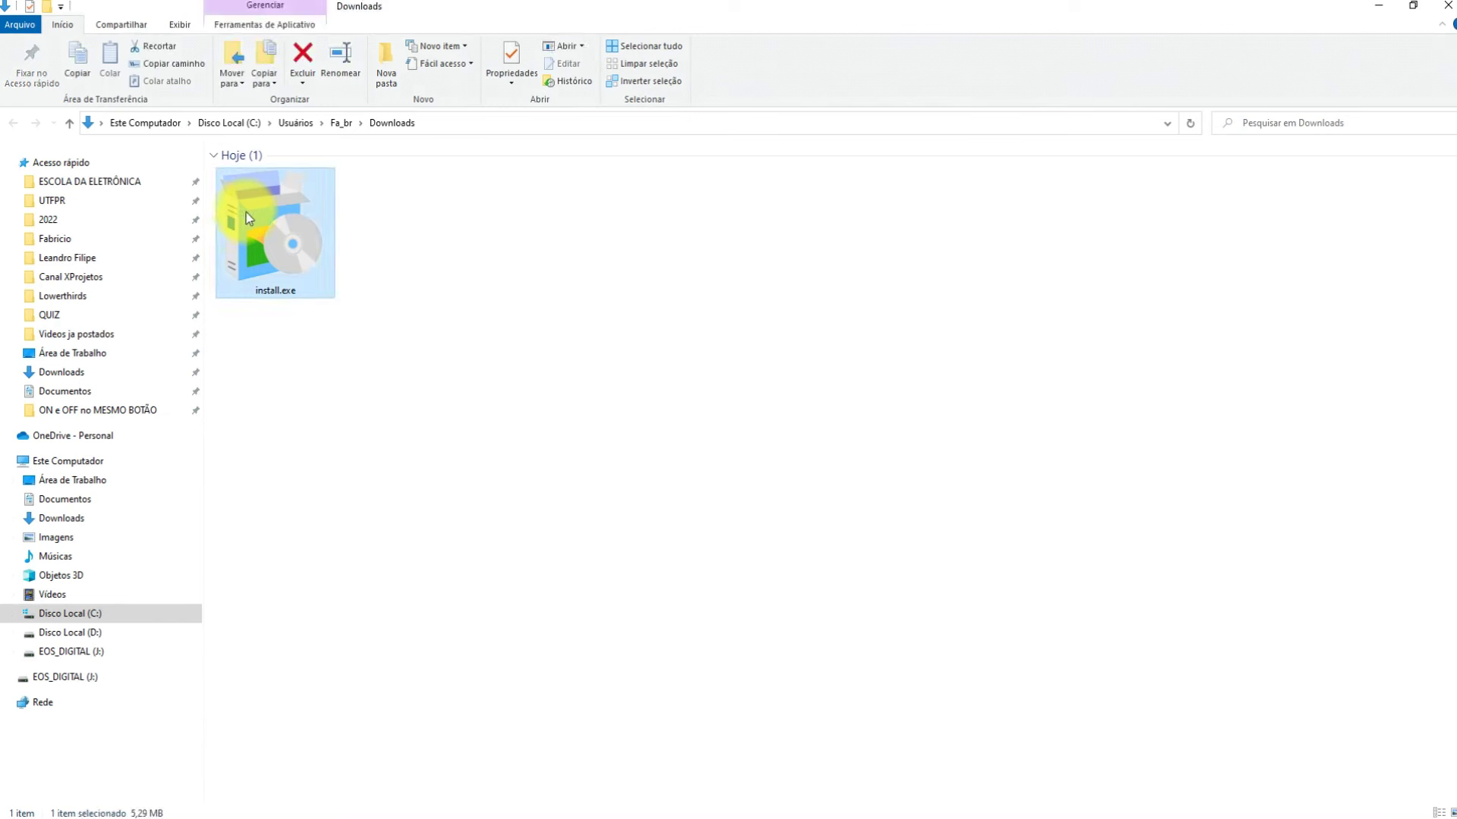
right_click(256, 208)
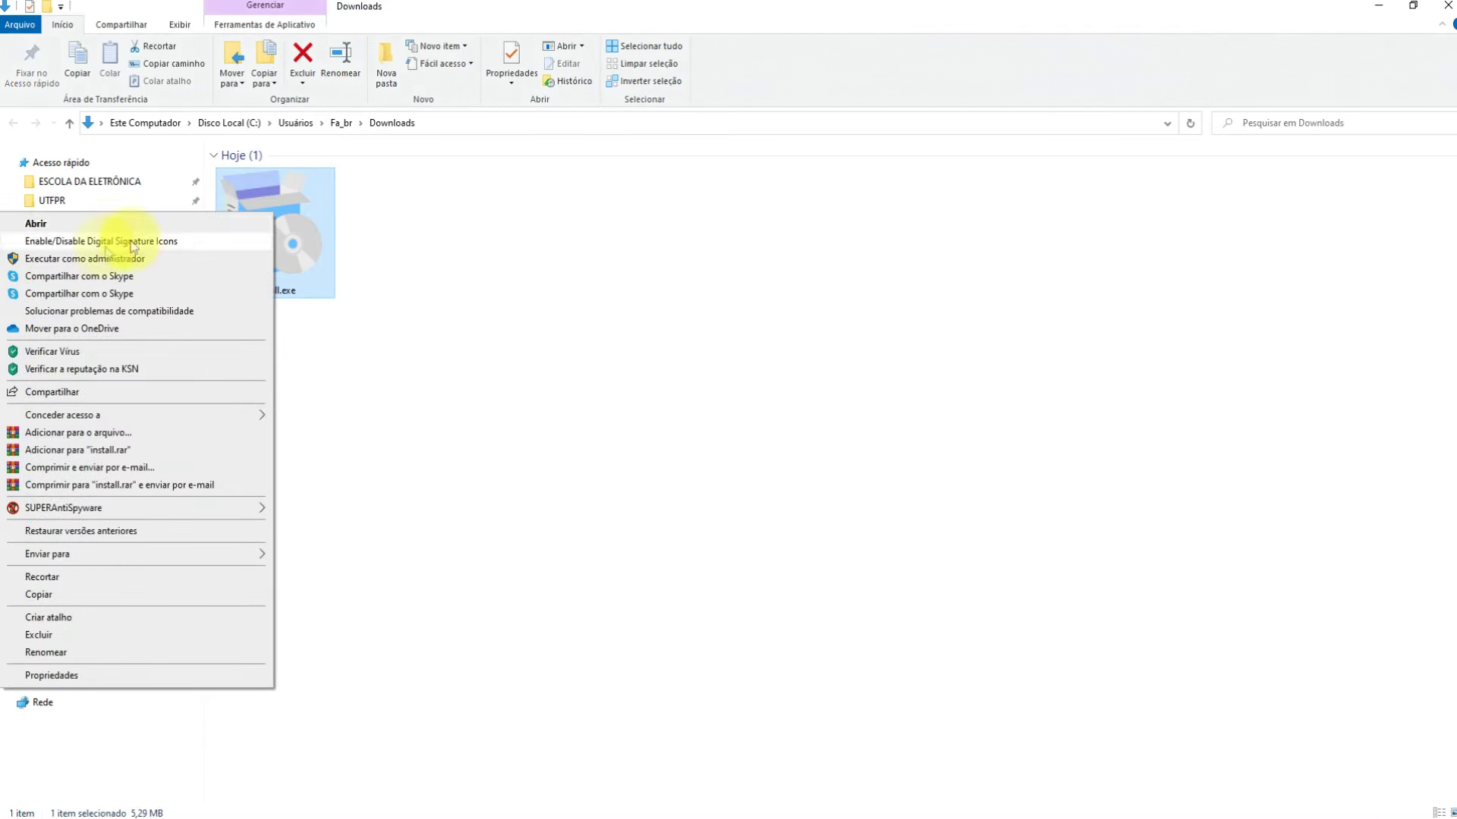
left_click(52, 261)
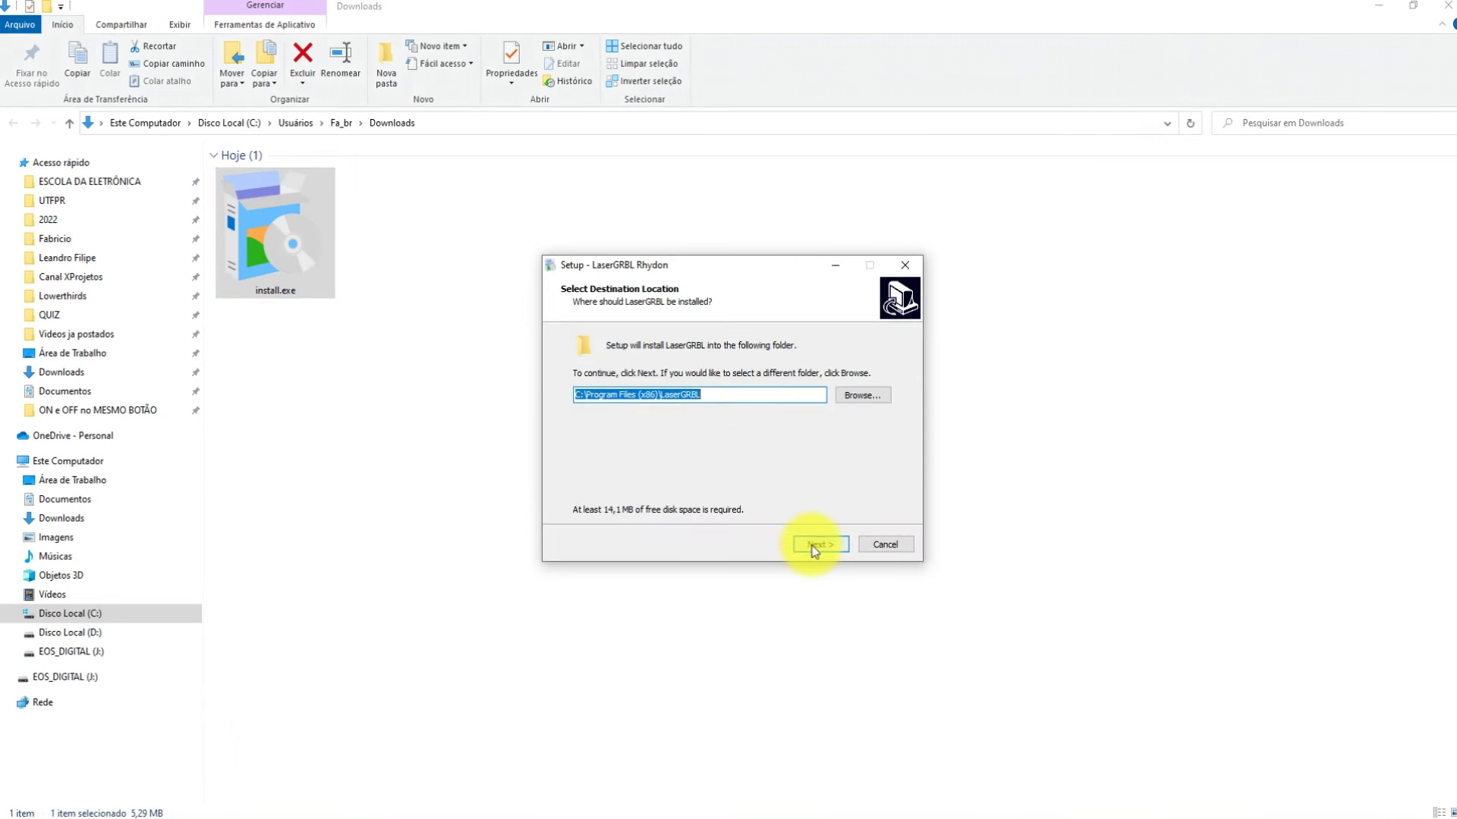
Install LaserGRBL into C:\Program Files (x86)\LaserGRBL with a desktop shortcut and finish setup with the launch option enabled
left_click(819, 545)
left_click(600, 390)
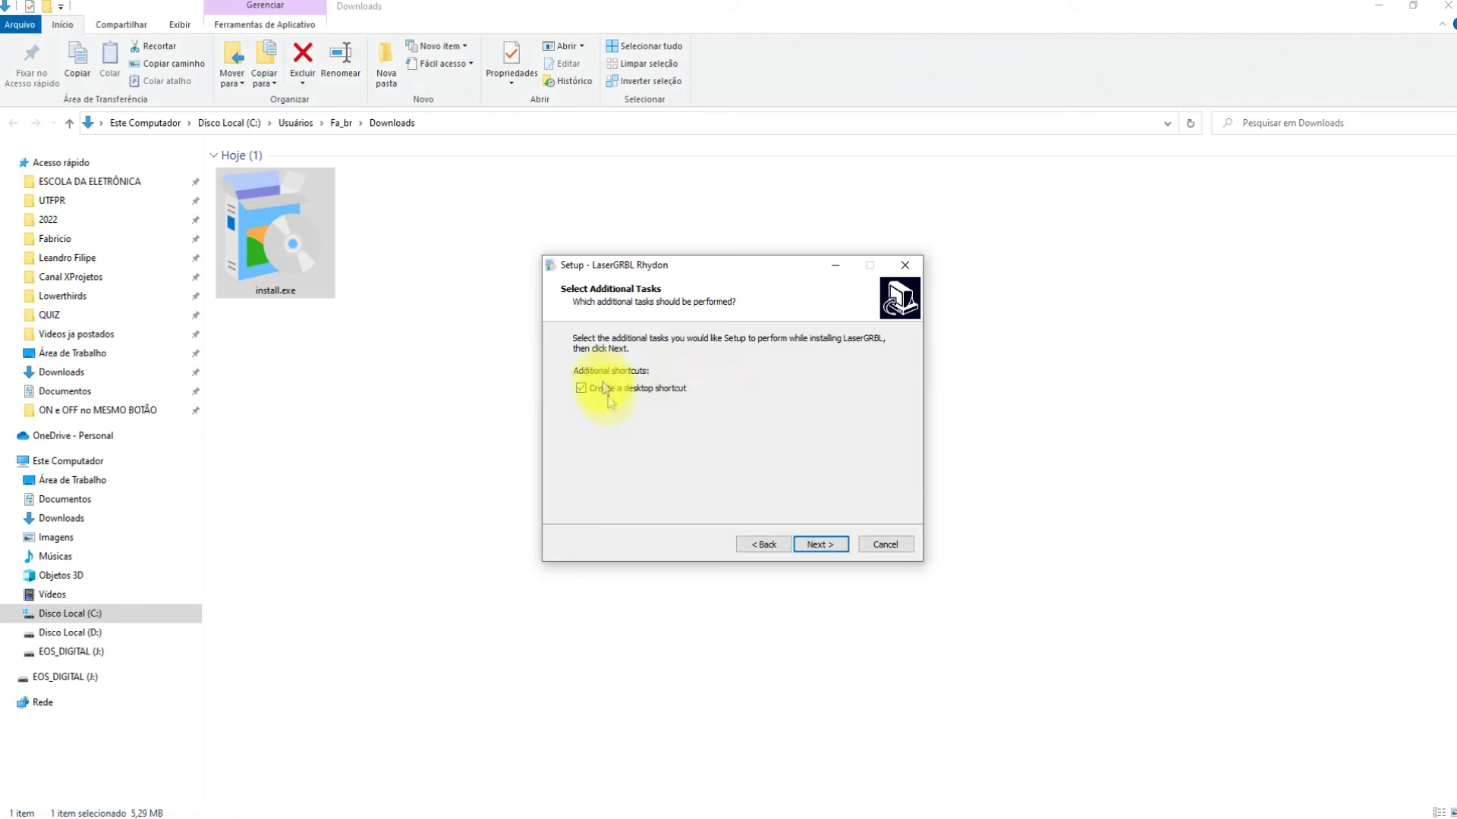
left_click(835, 545)
left_click(820, 544)
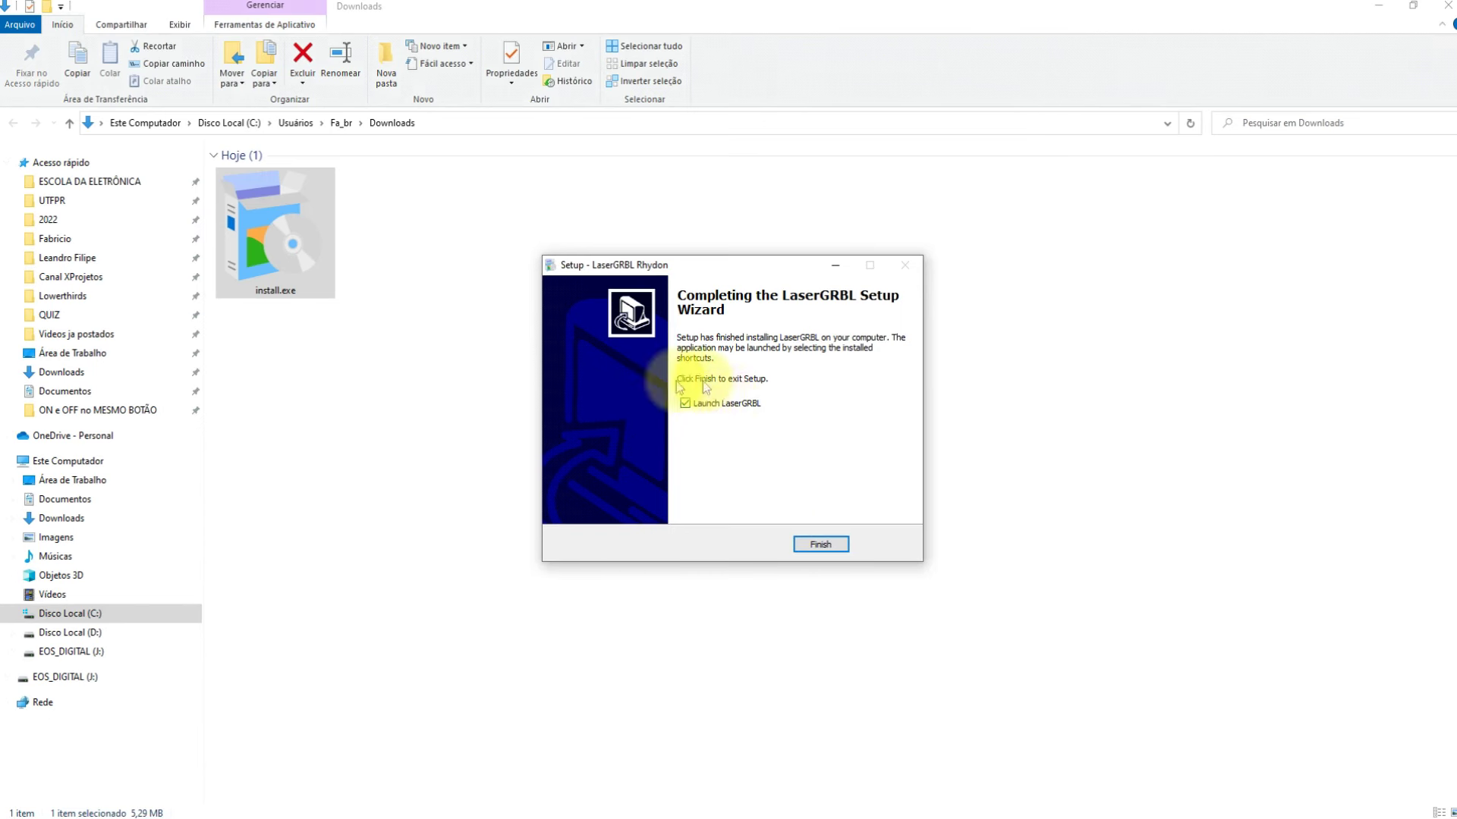
left_click(831, 545)
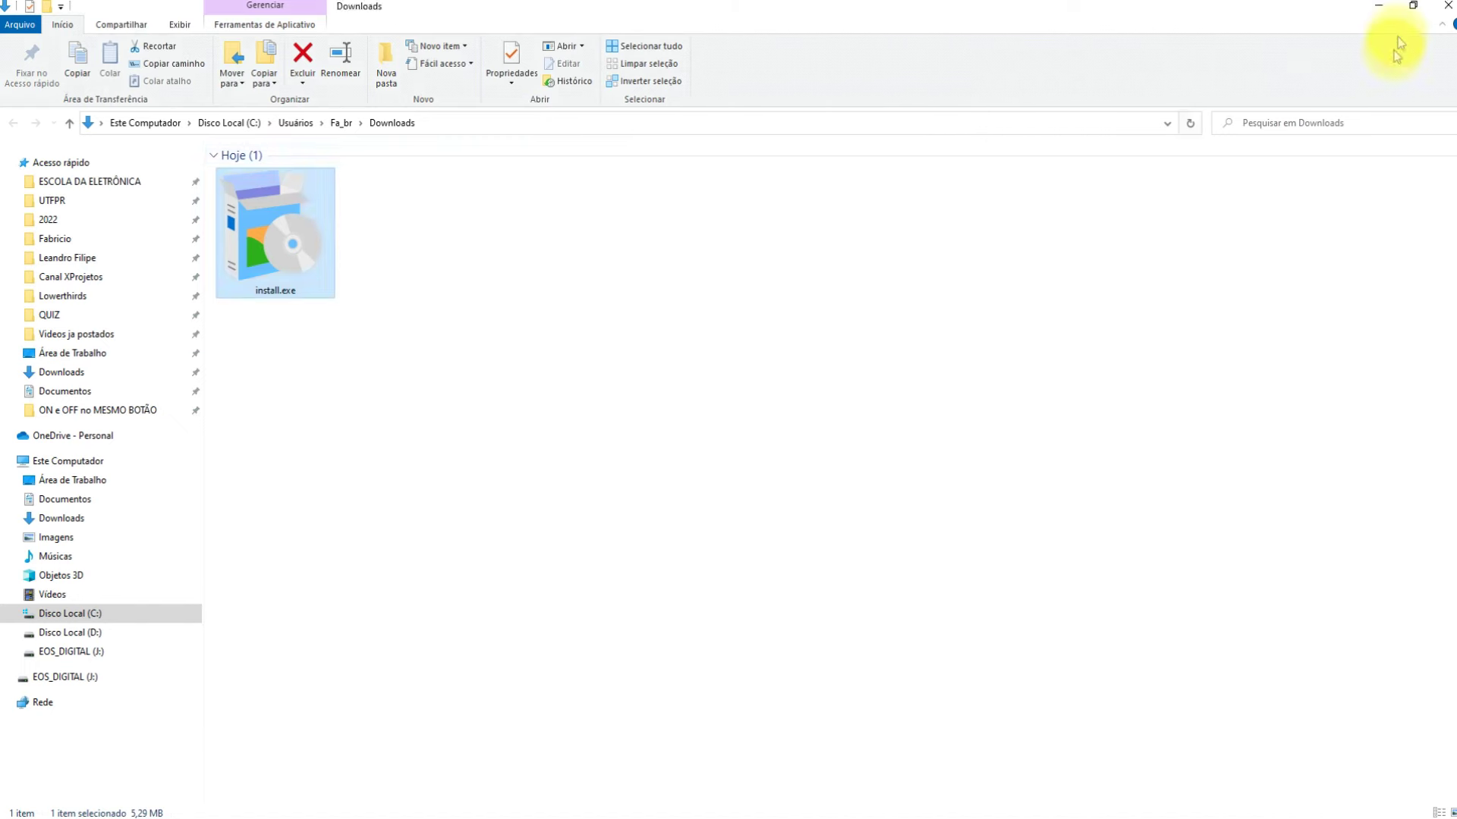
Return to the browser, search for "laser grbl custom buttons" and open the Custom buttons page on lasergrbl.com
left_click(1379, 8)
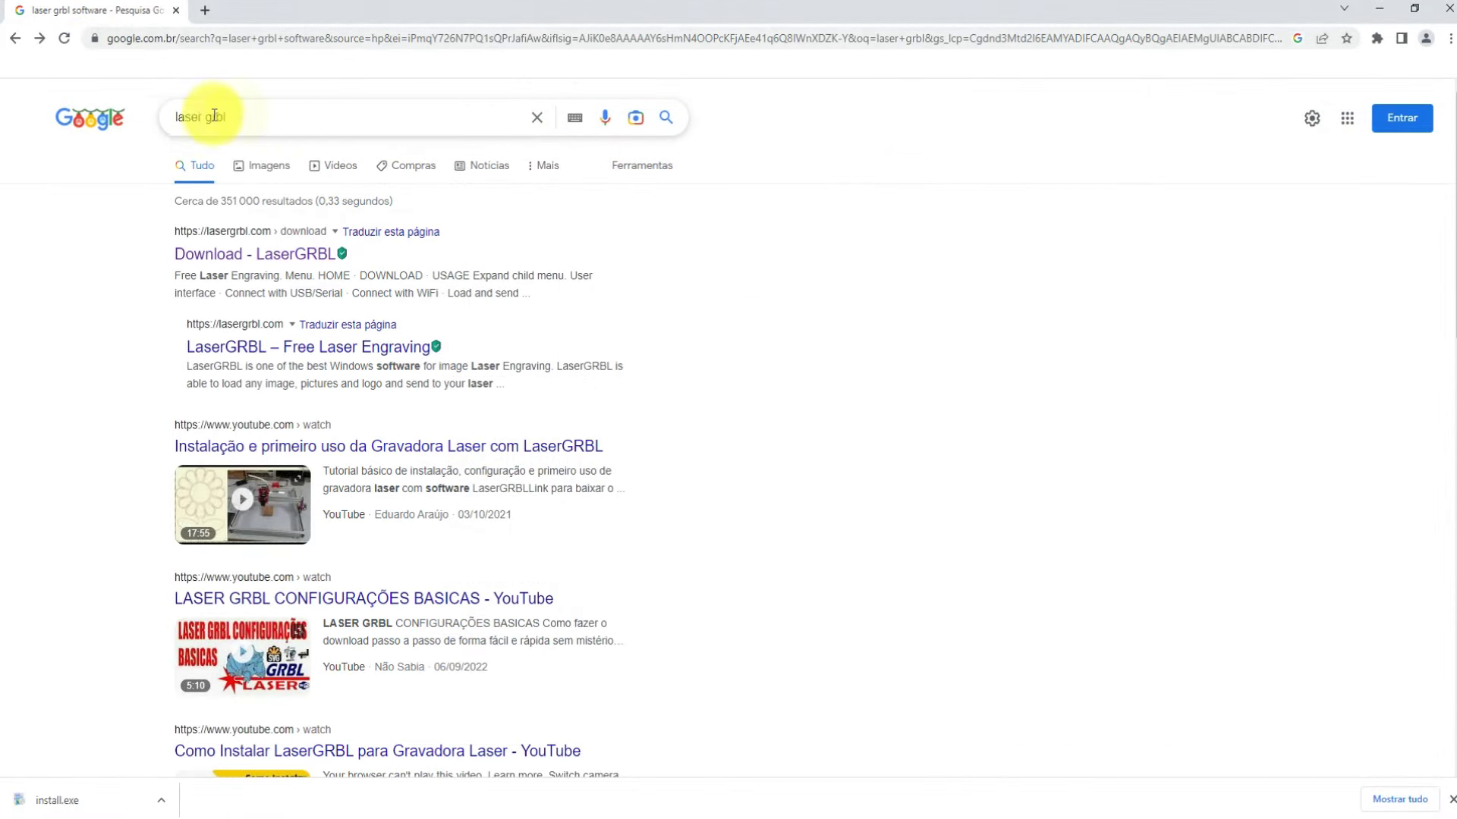
left_click(269, 115)
type("custo")
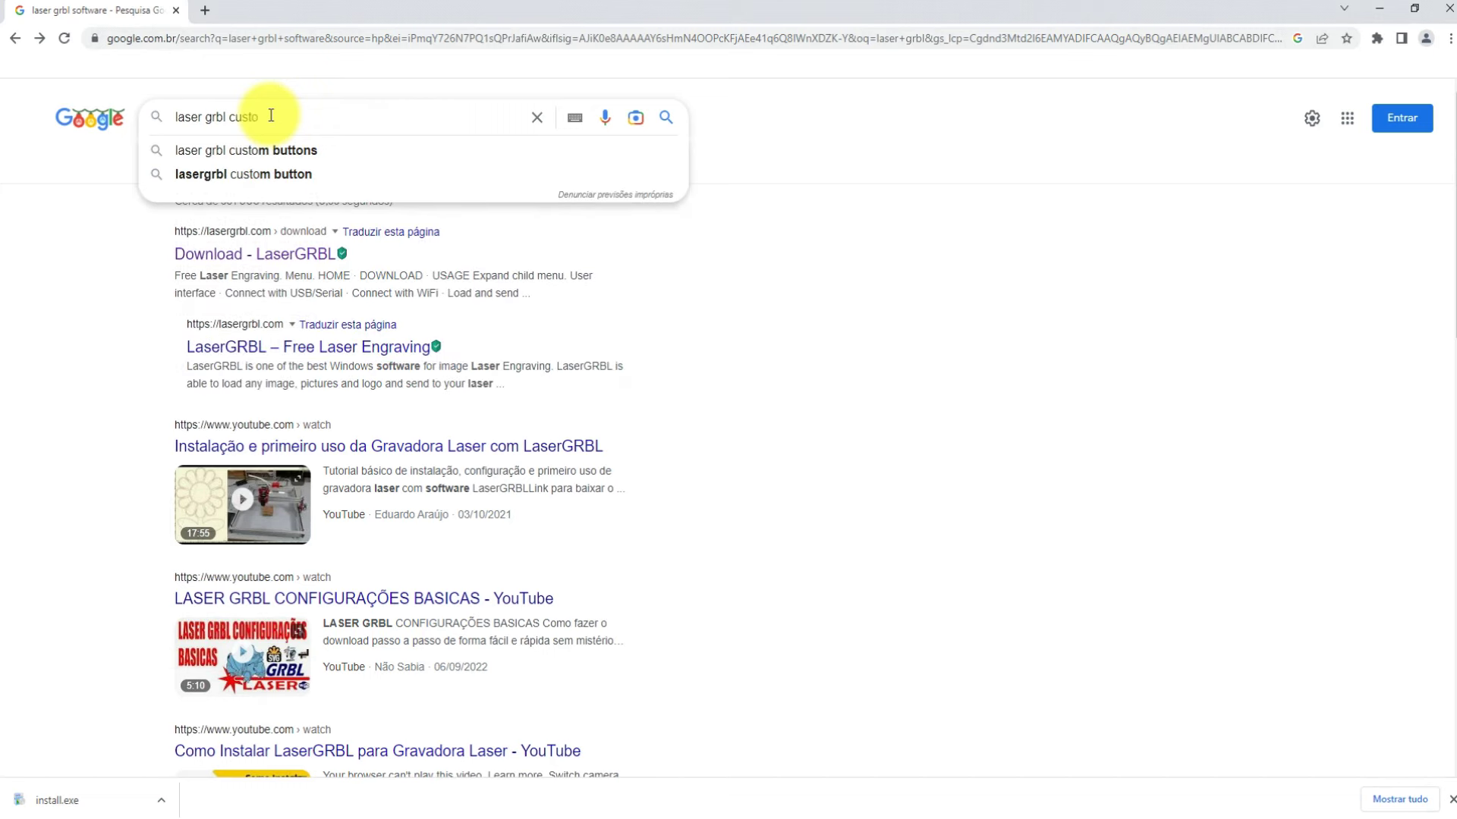
key("Down")
key("Return")
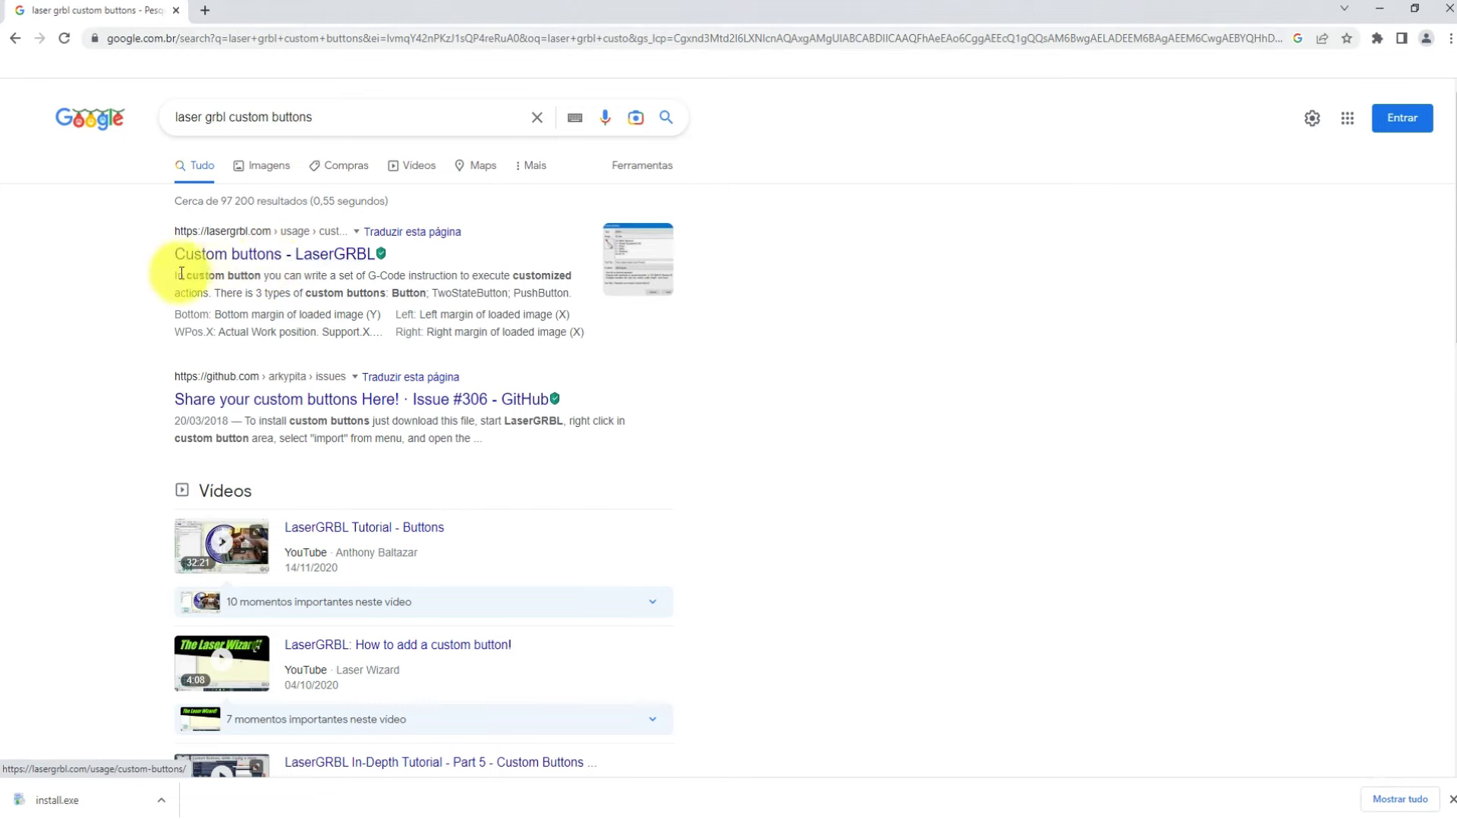
left_click(202, 260)
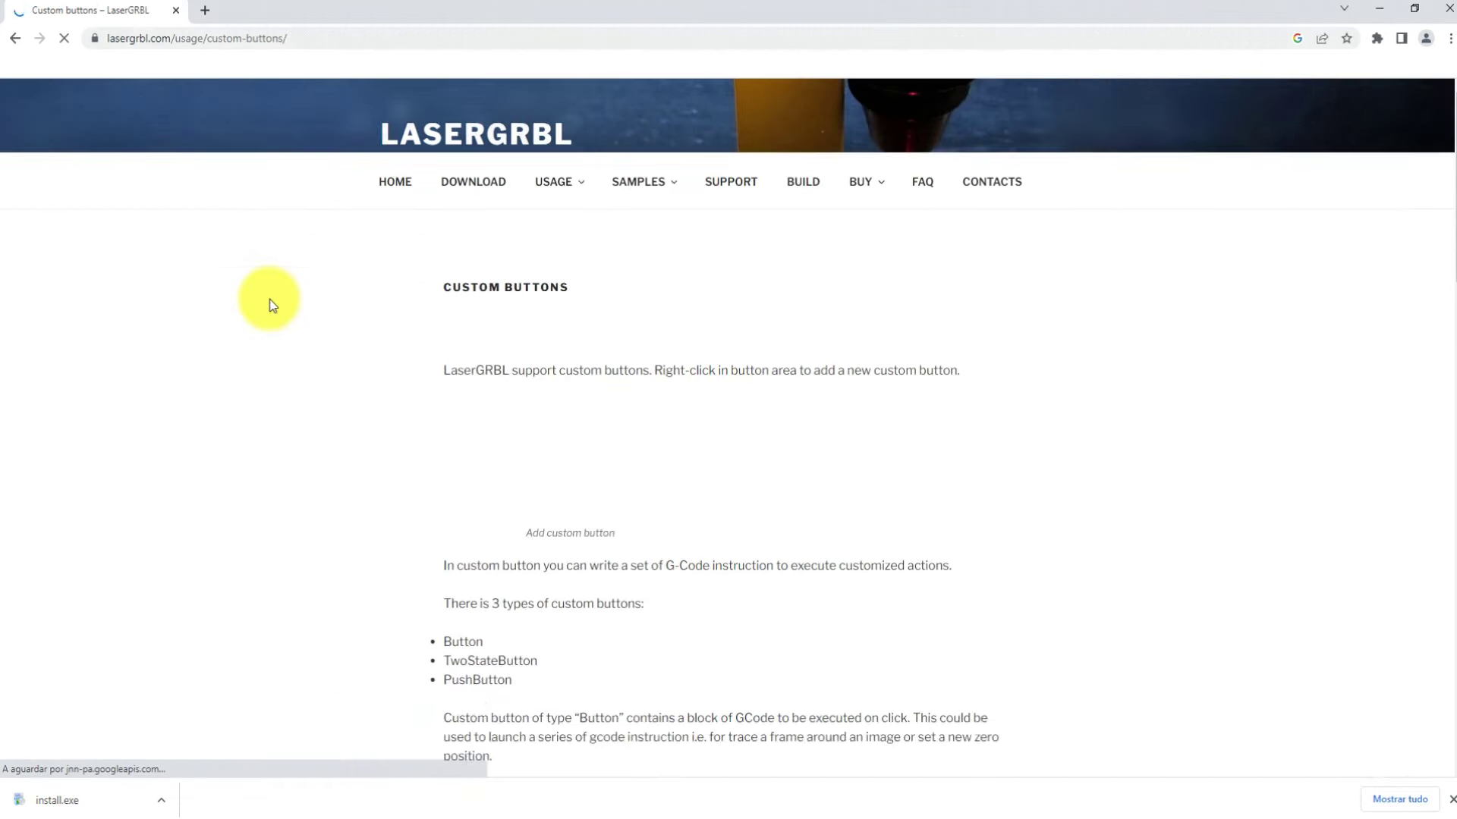
Download the set of pre-defined custom buttons offered near the end of the Custom buttons page
scroll(1000, 478, "down", 3)
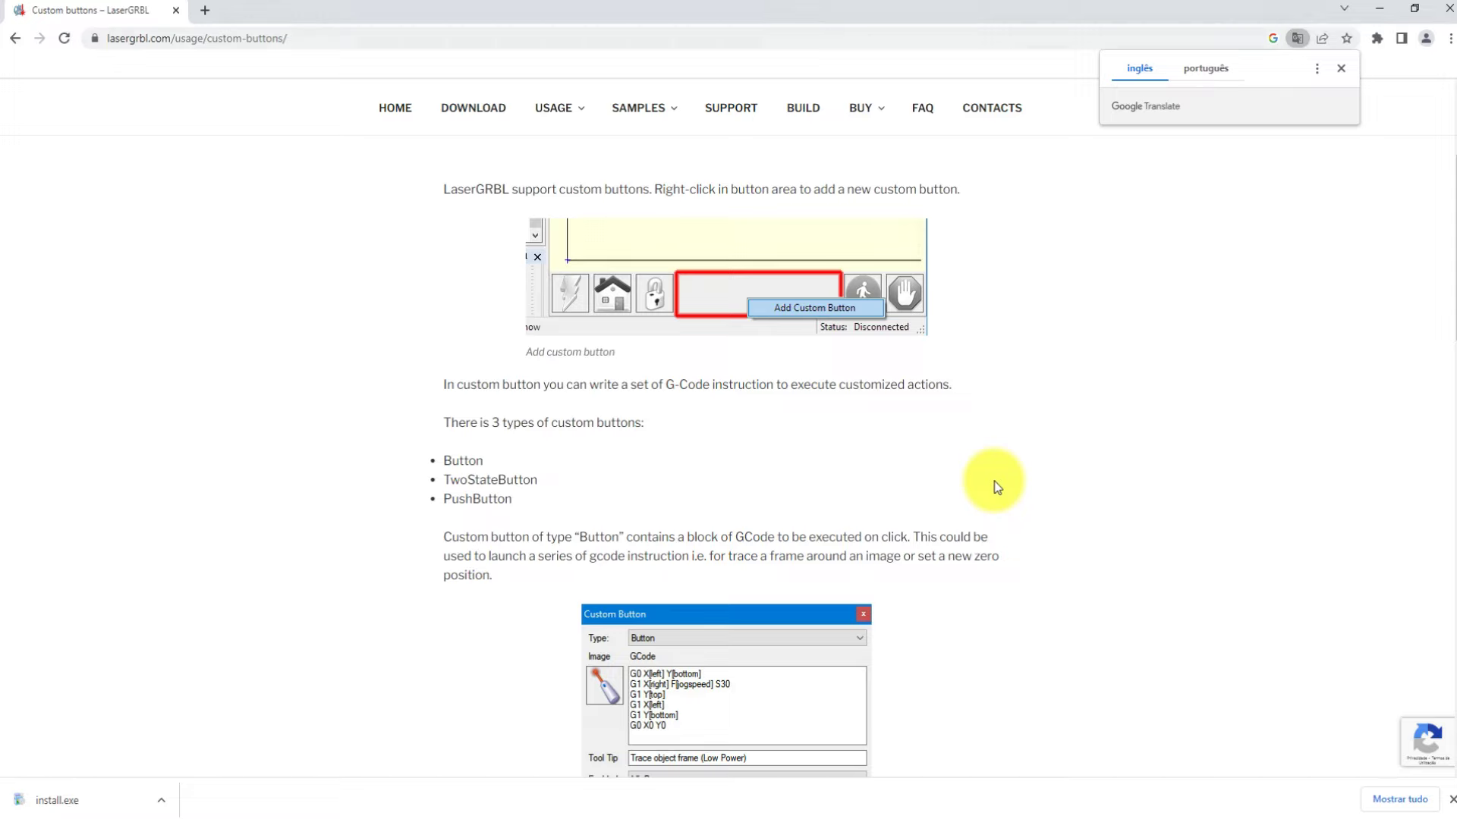
scroll(741, 474, "up", 3)
scroll(607, 410, "down", 4)
scroll(591, 413, "down", 13)
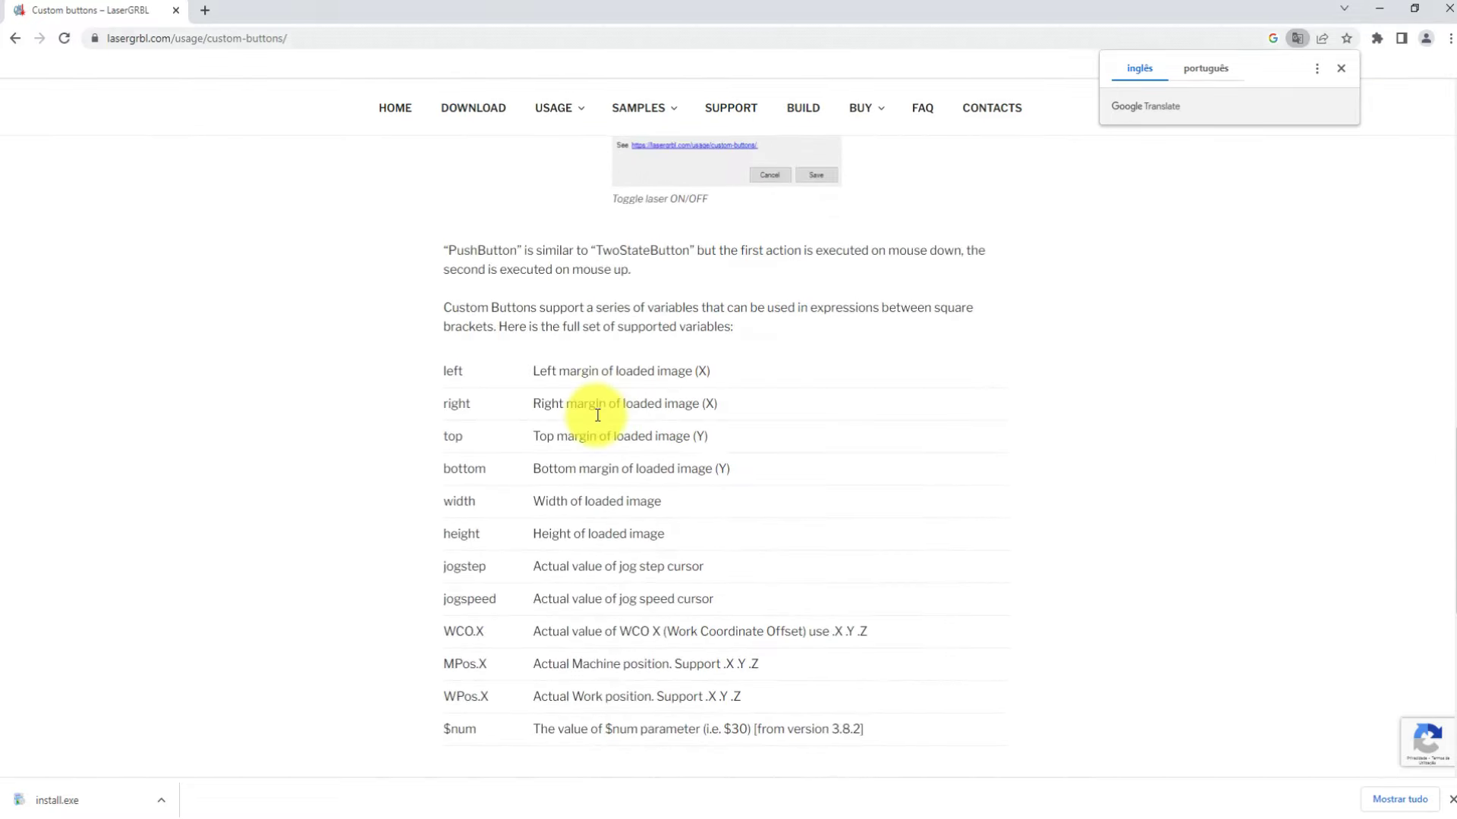
scroll(523, 379, "down", 6)
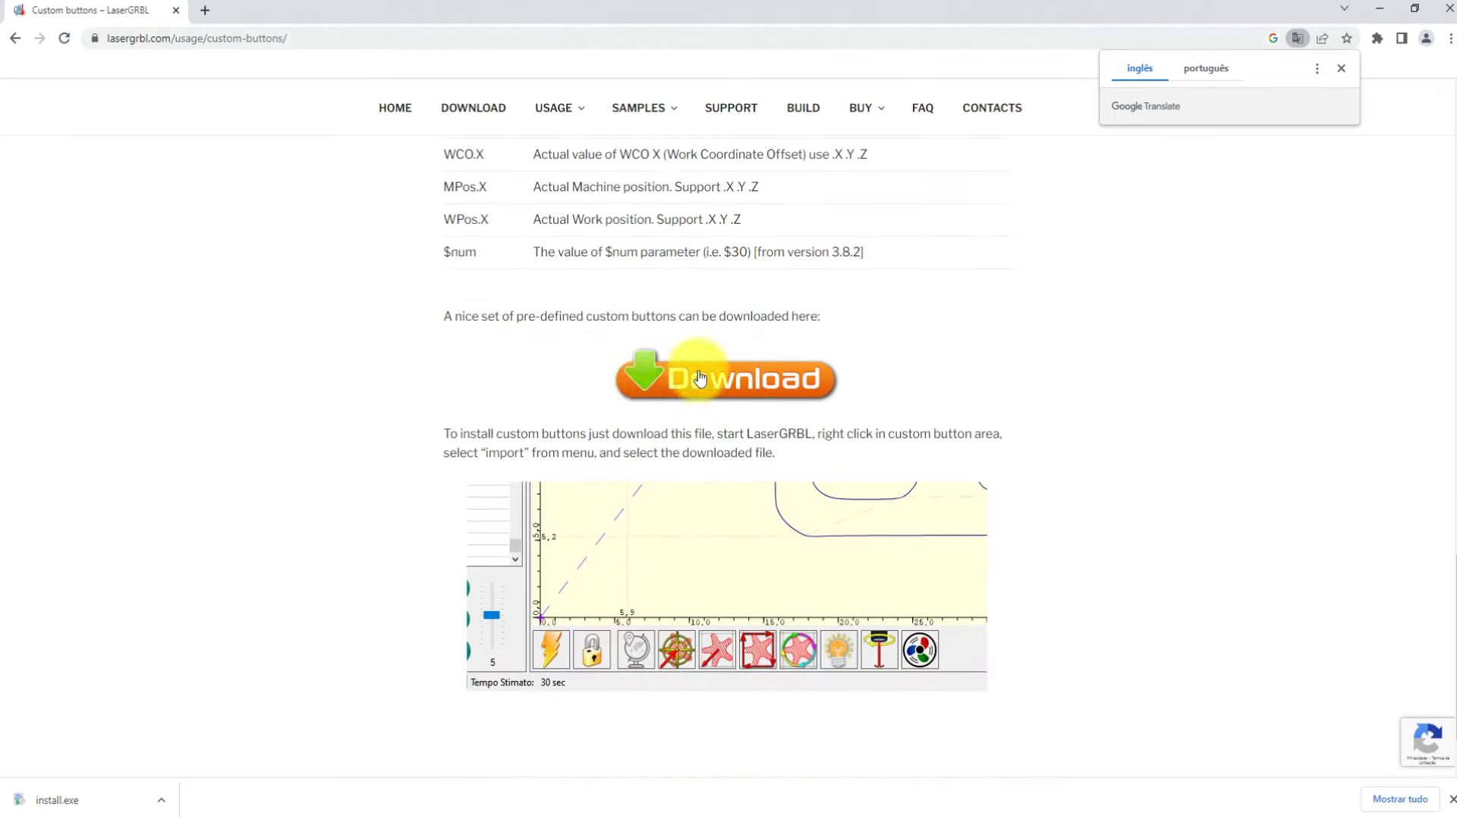
left_click(659, 382)
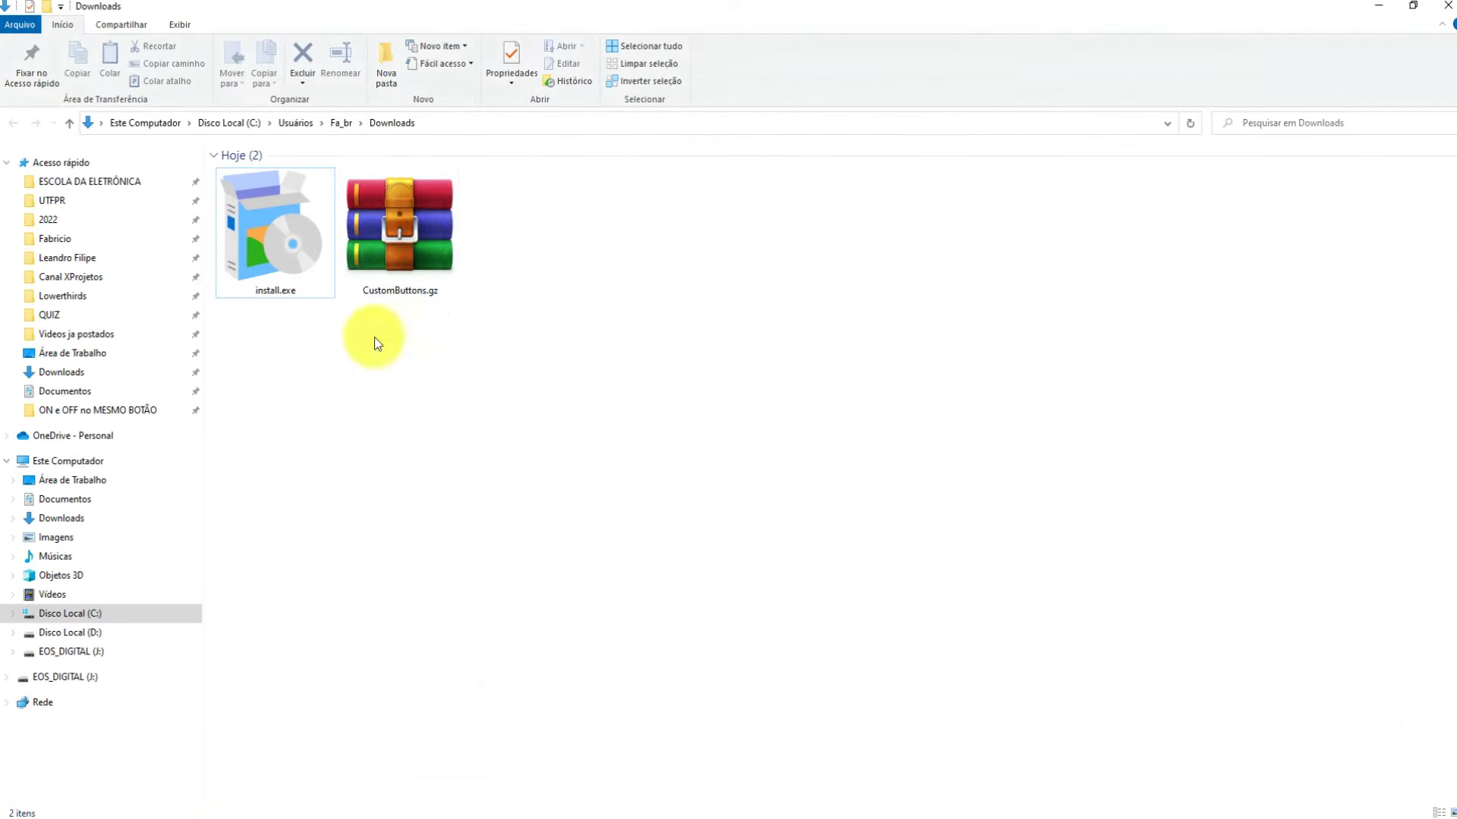
Switch to LaserGRBL and load CustomButtons.gz from the Downloads folder as a custom button import
left_click(398, 235)
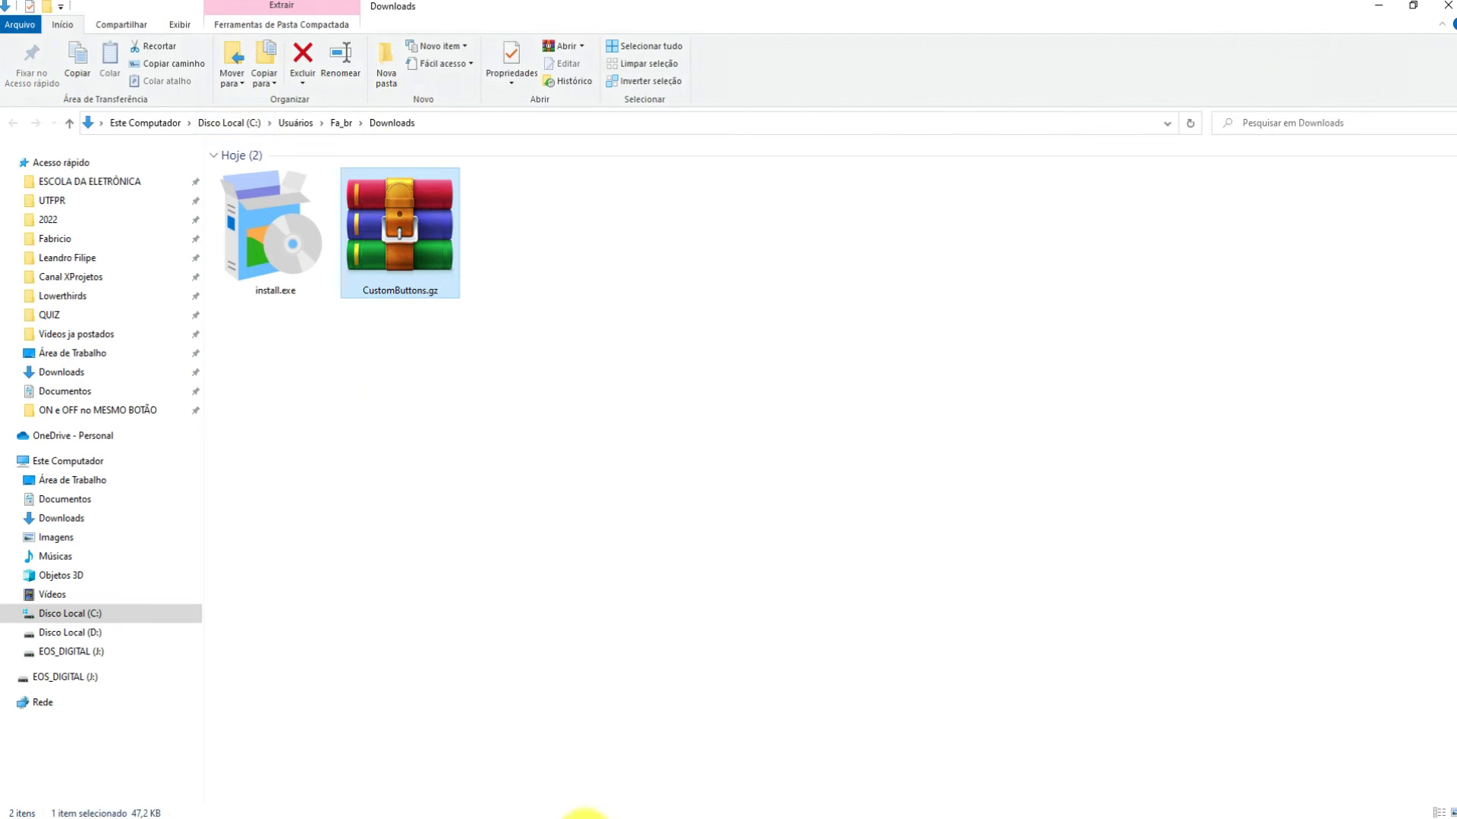
left_click(581, 816)
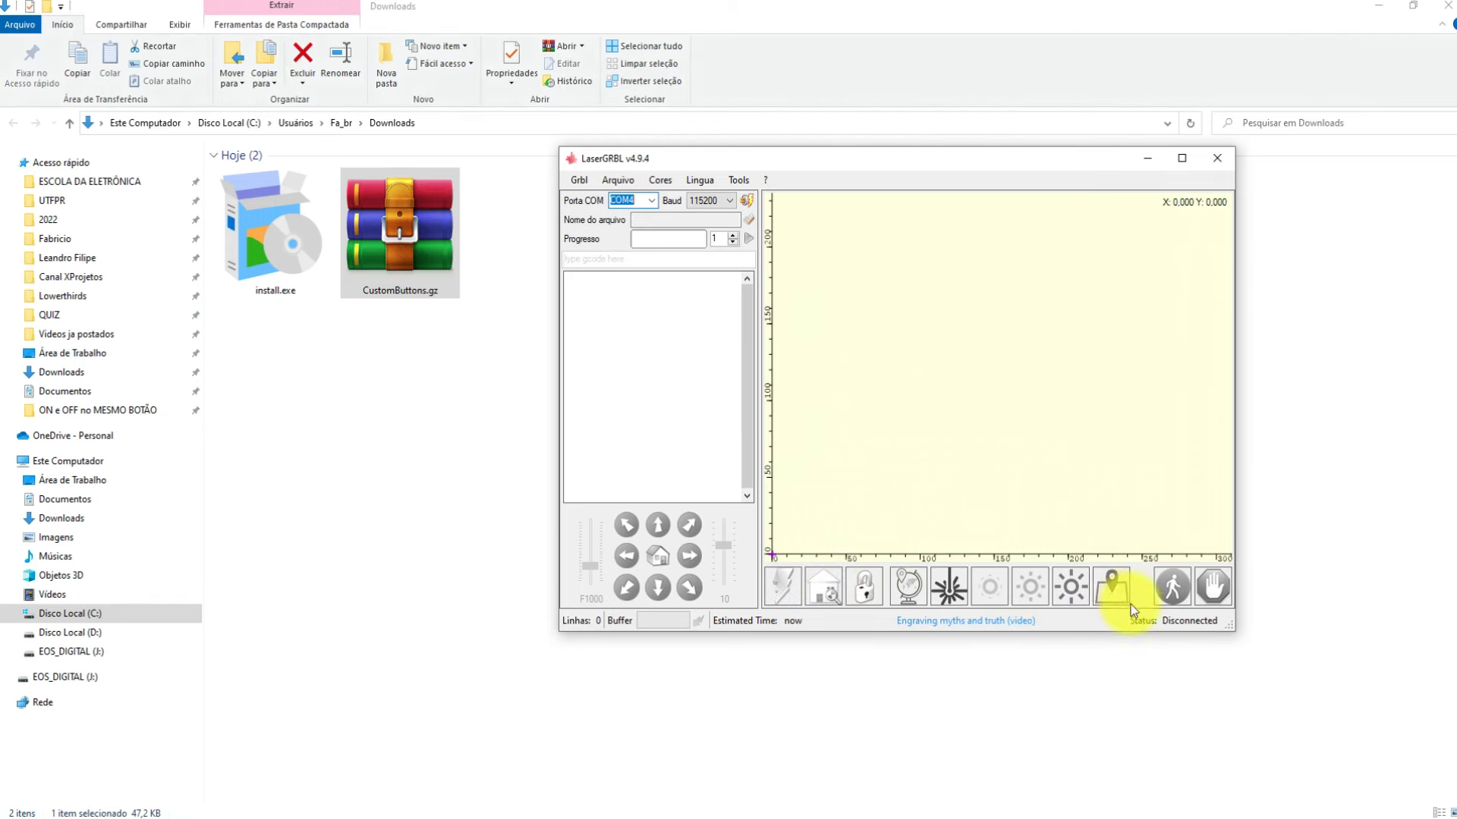
right_click(1146, 581)
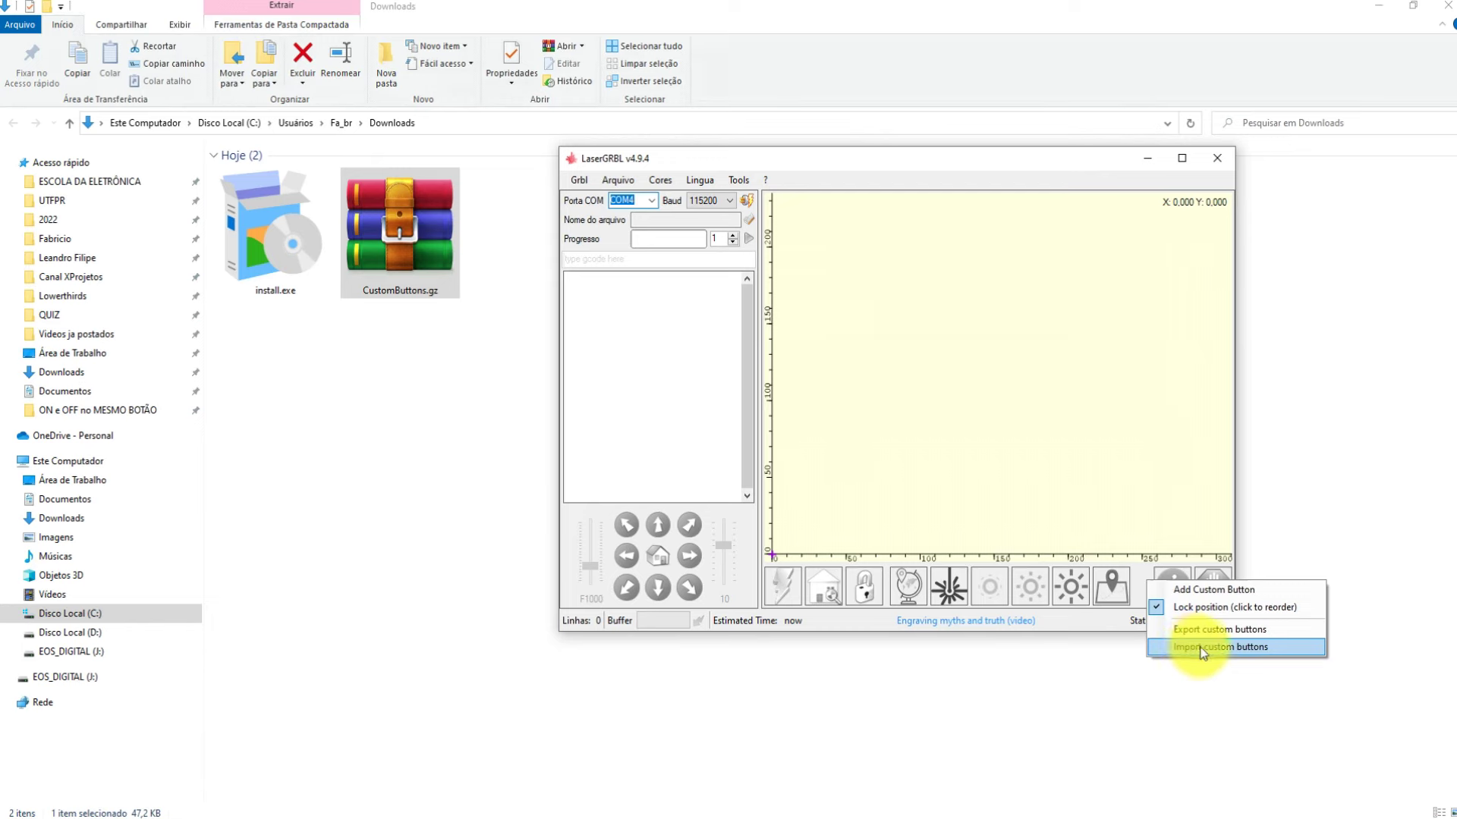
left_click(1240, 647)
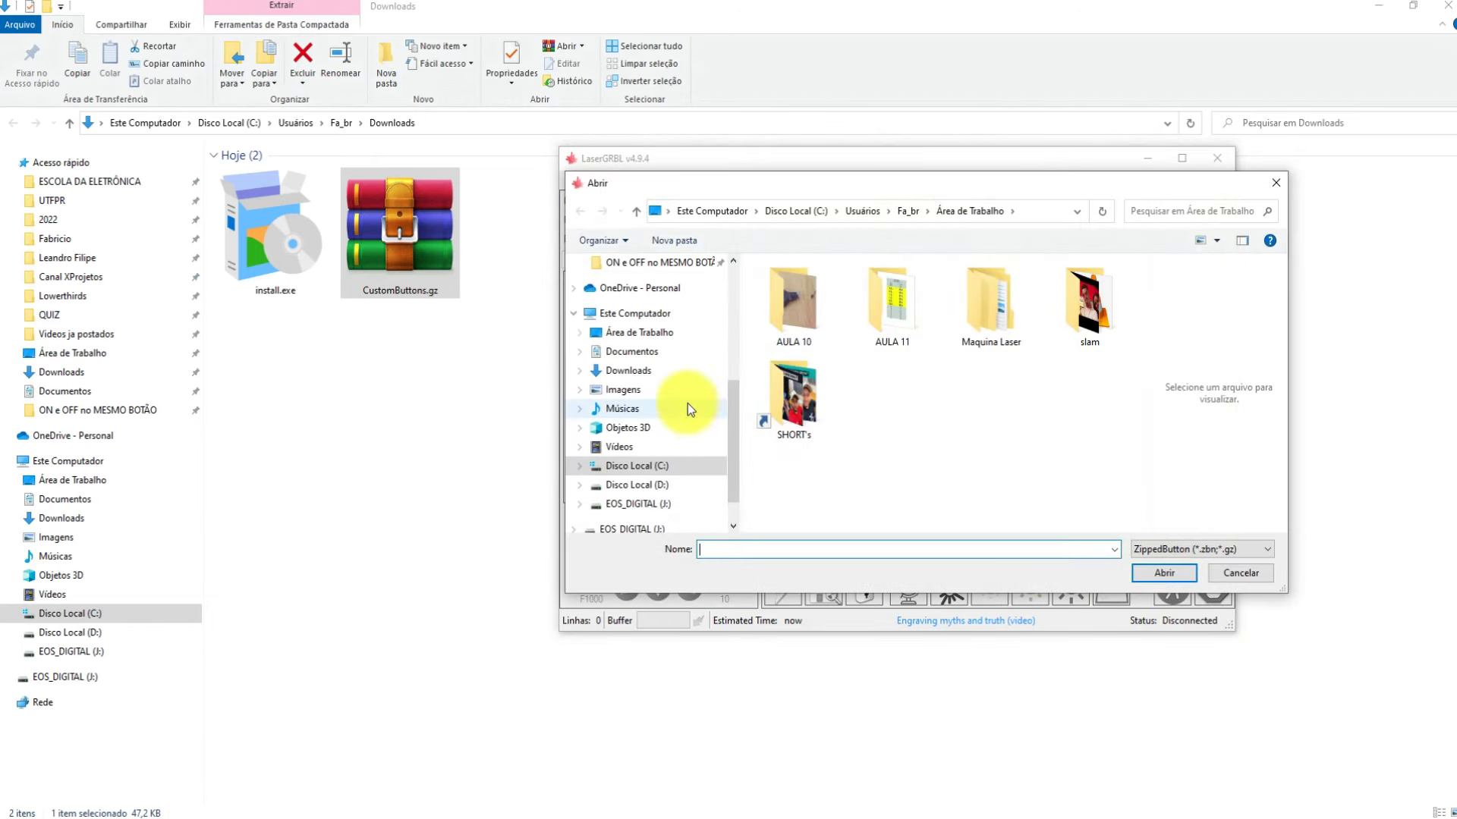
left_click(630, 372)
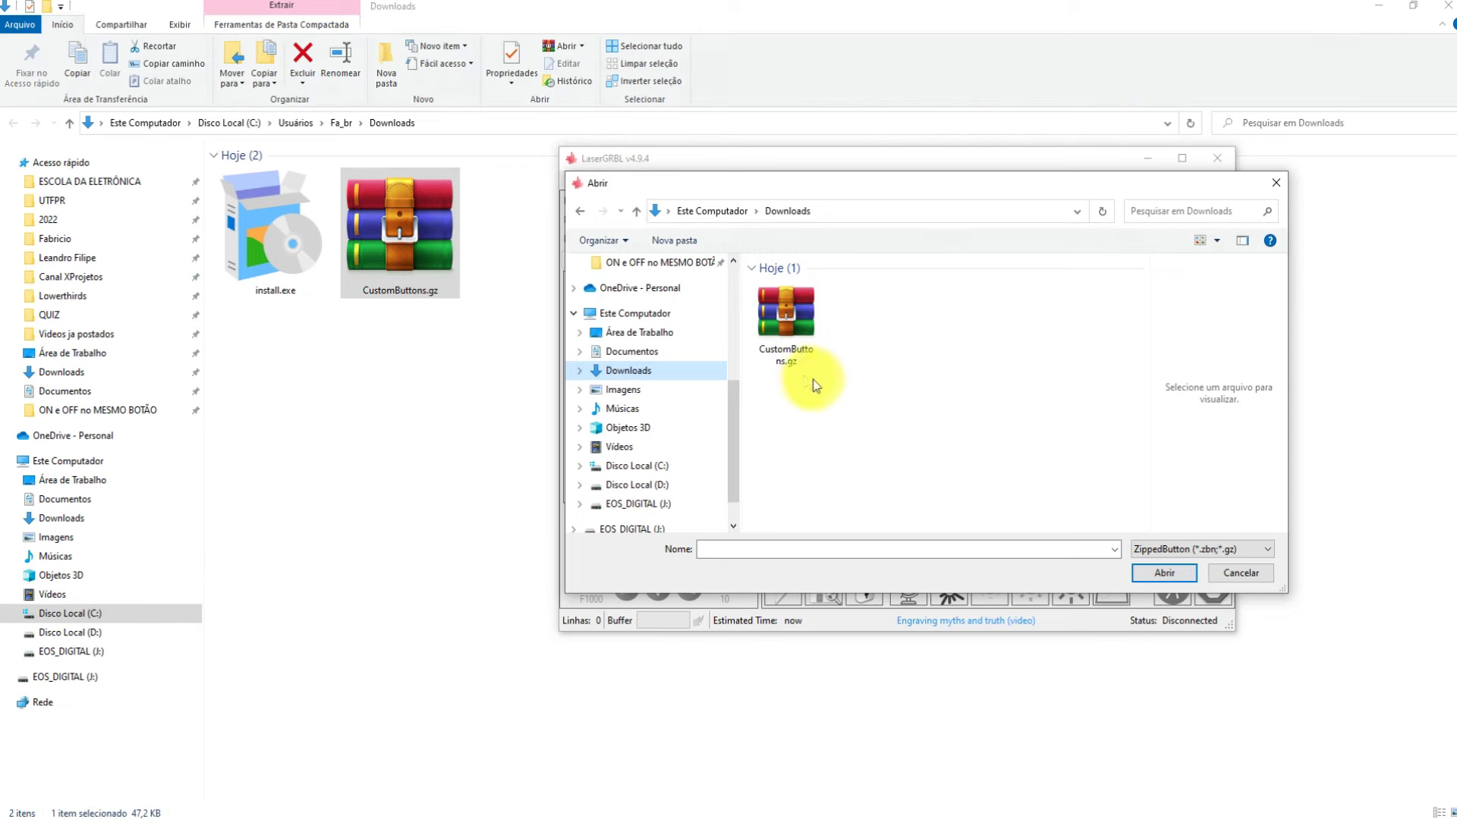
left_click(792, 334)
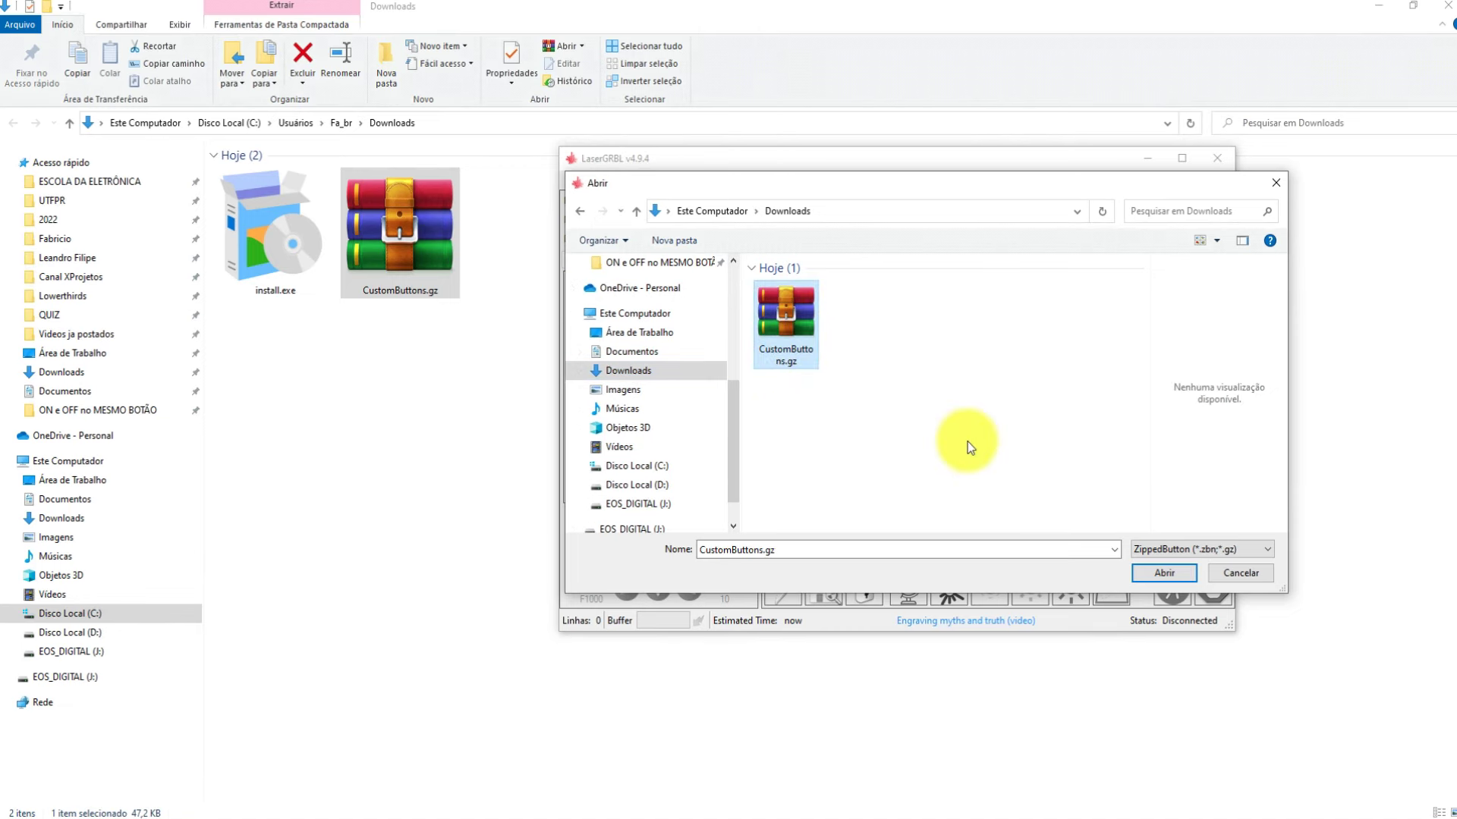
left_click(1176, 572)
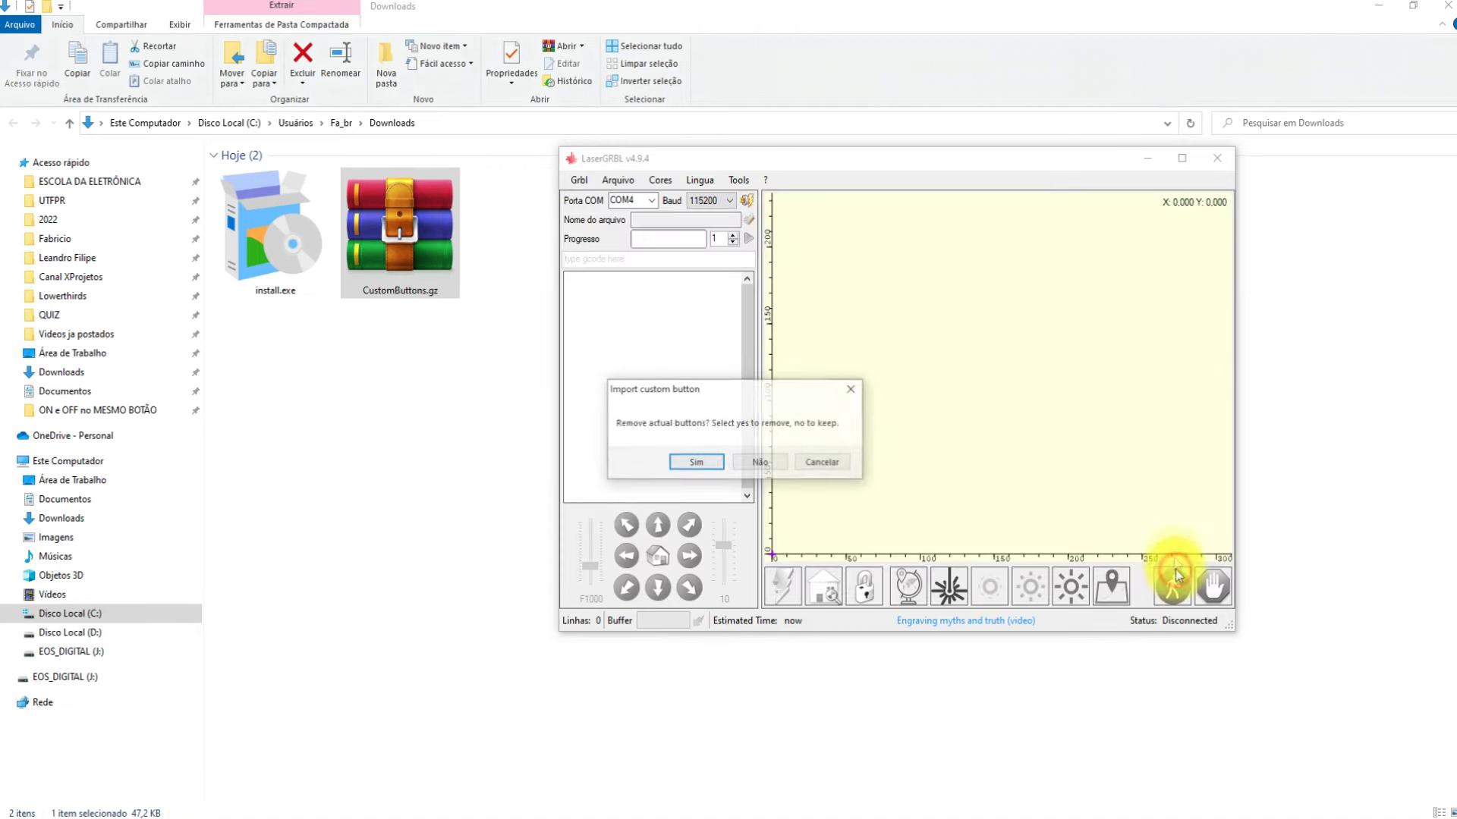
Remove the existing custom buttons and accept the import of each button in the set
left_click(695, 462)
left_click(717, 462)
left_click(720, 462)
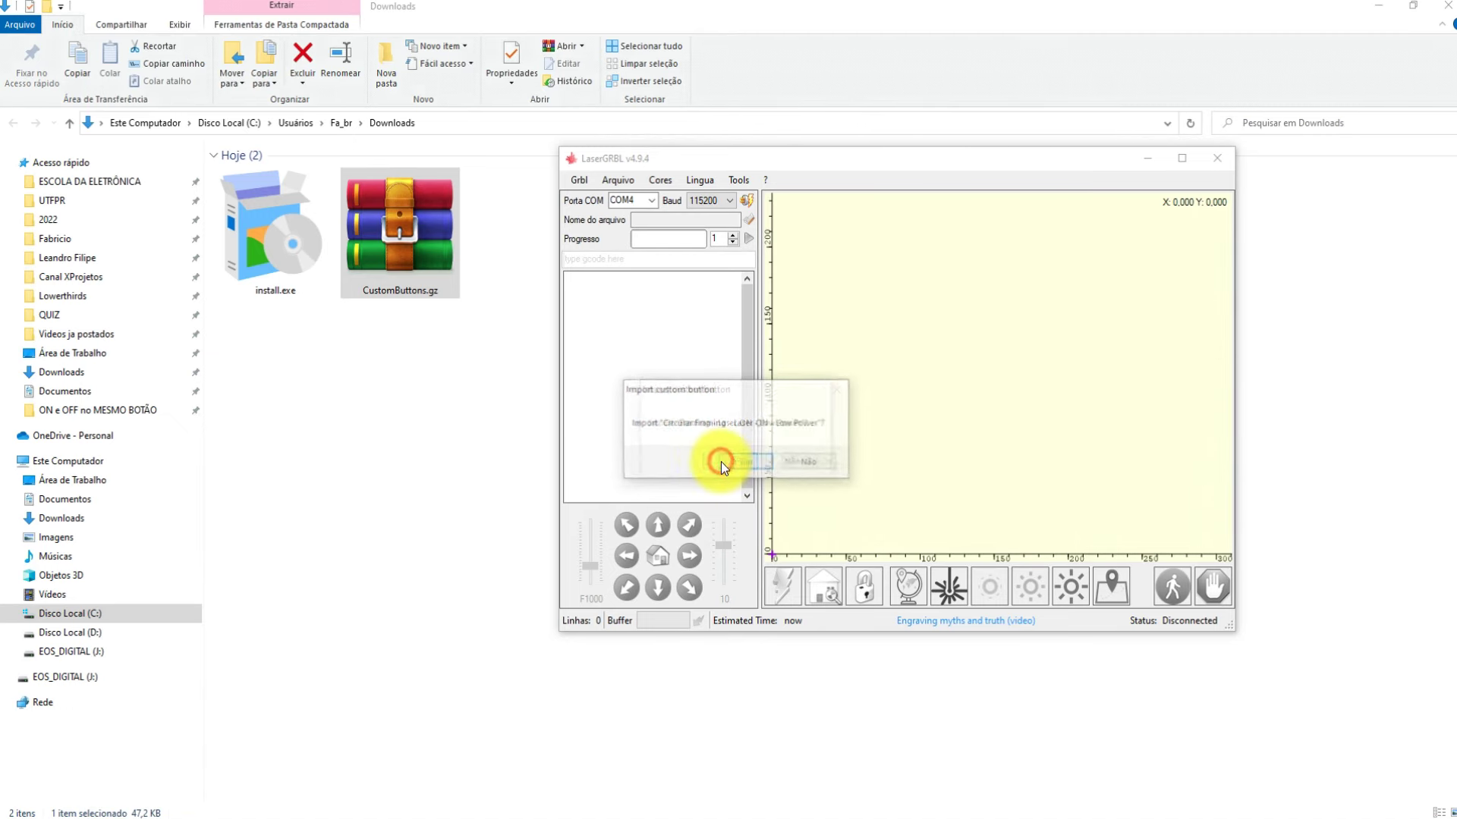
left_click(747, 457)
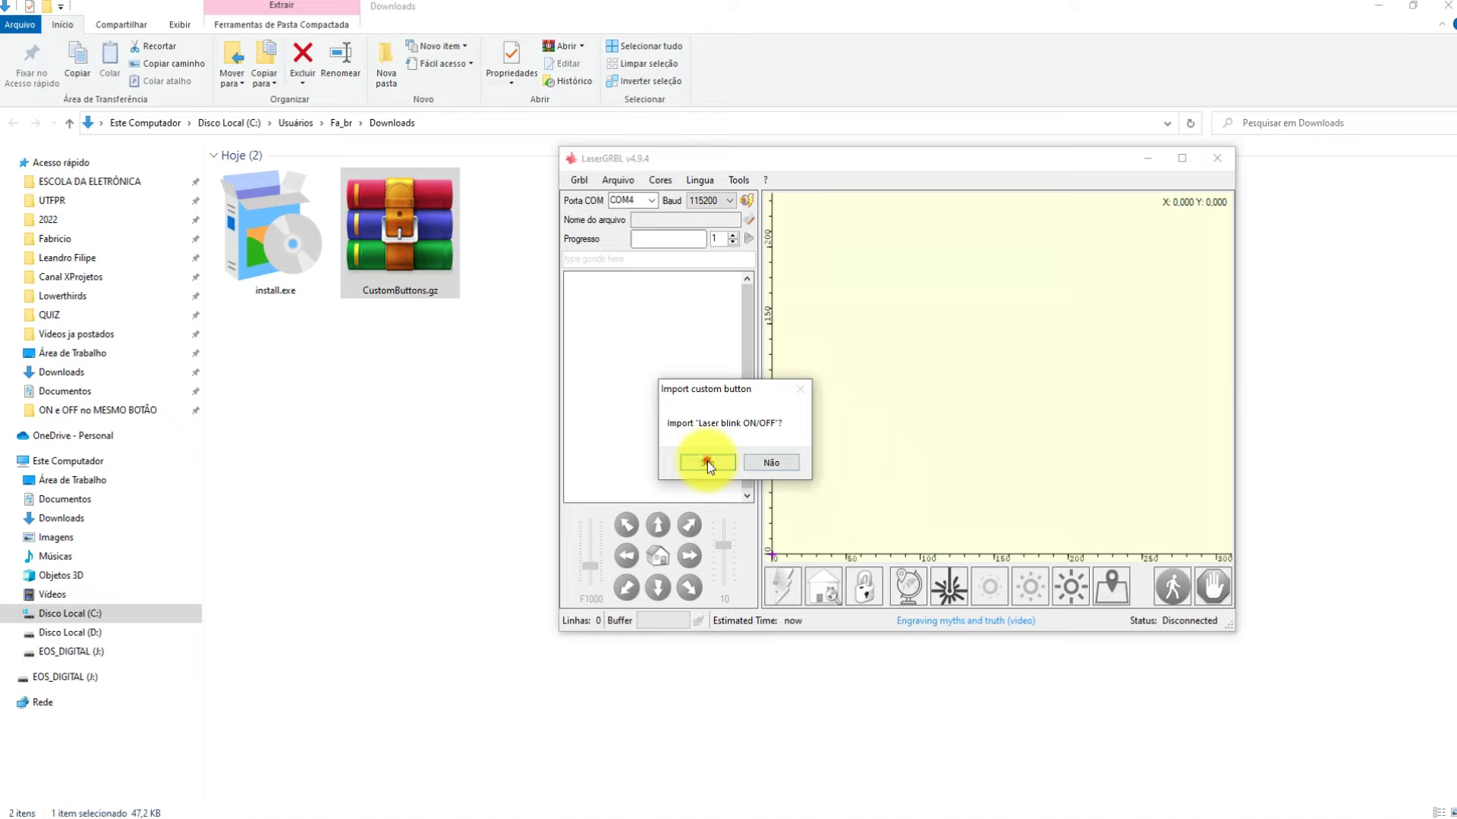
left_click(708, 461)
left_click(719, 463)
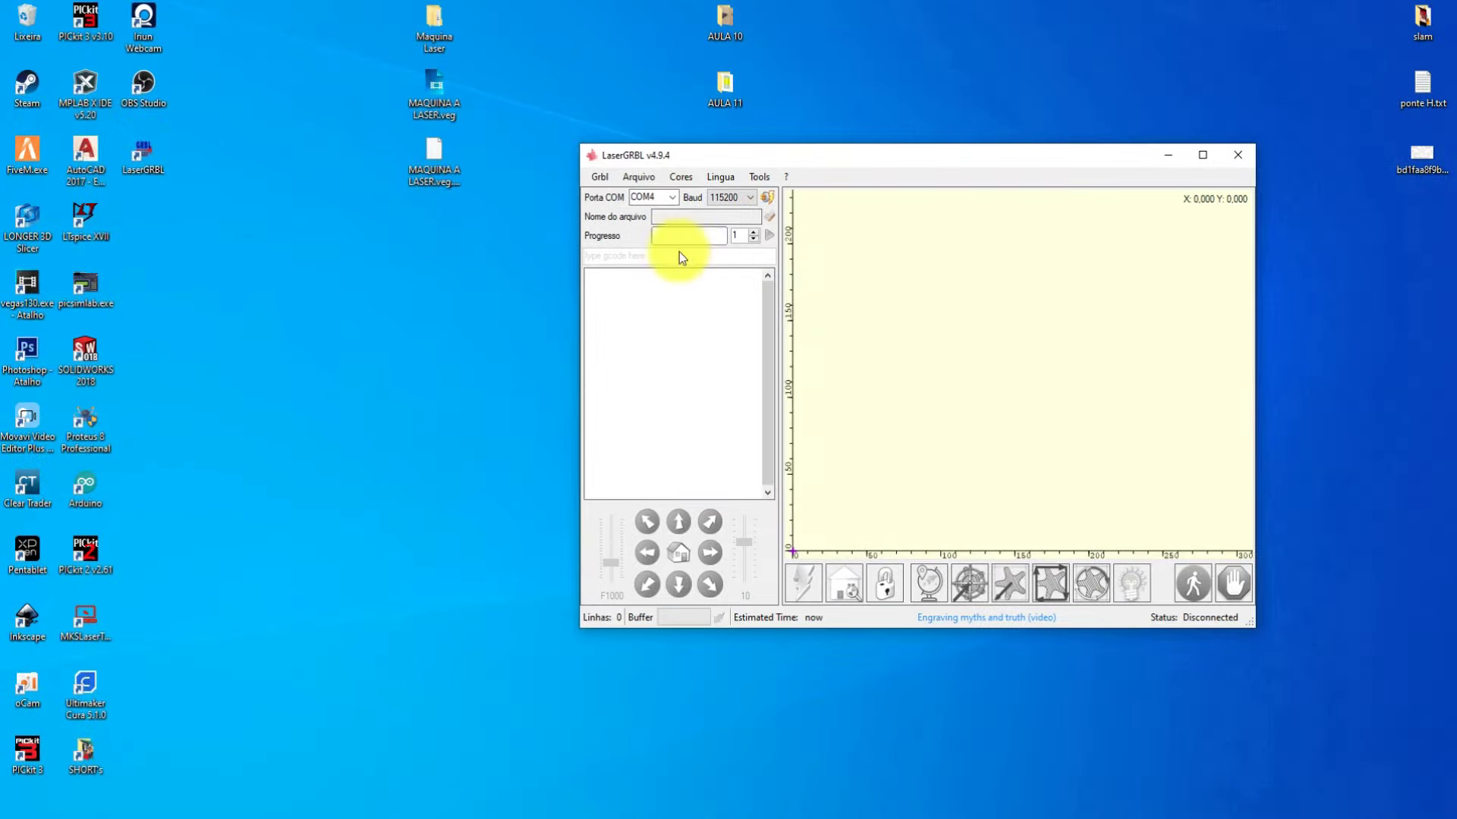
Install the USB-SERIAL CH340 driver (CH341SER.INF) from LaserGRBL's tools and close the driver setup
left_click(760, 178)
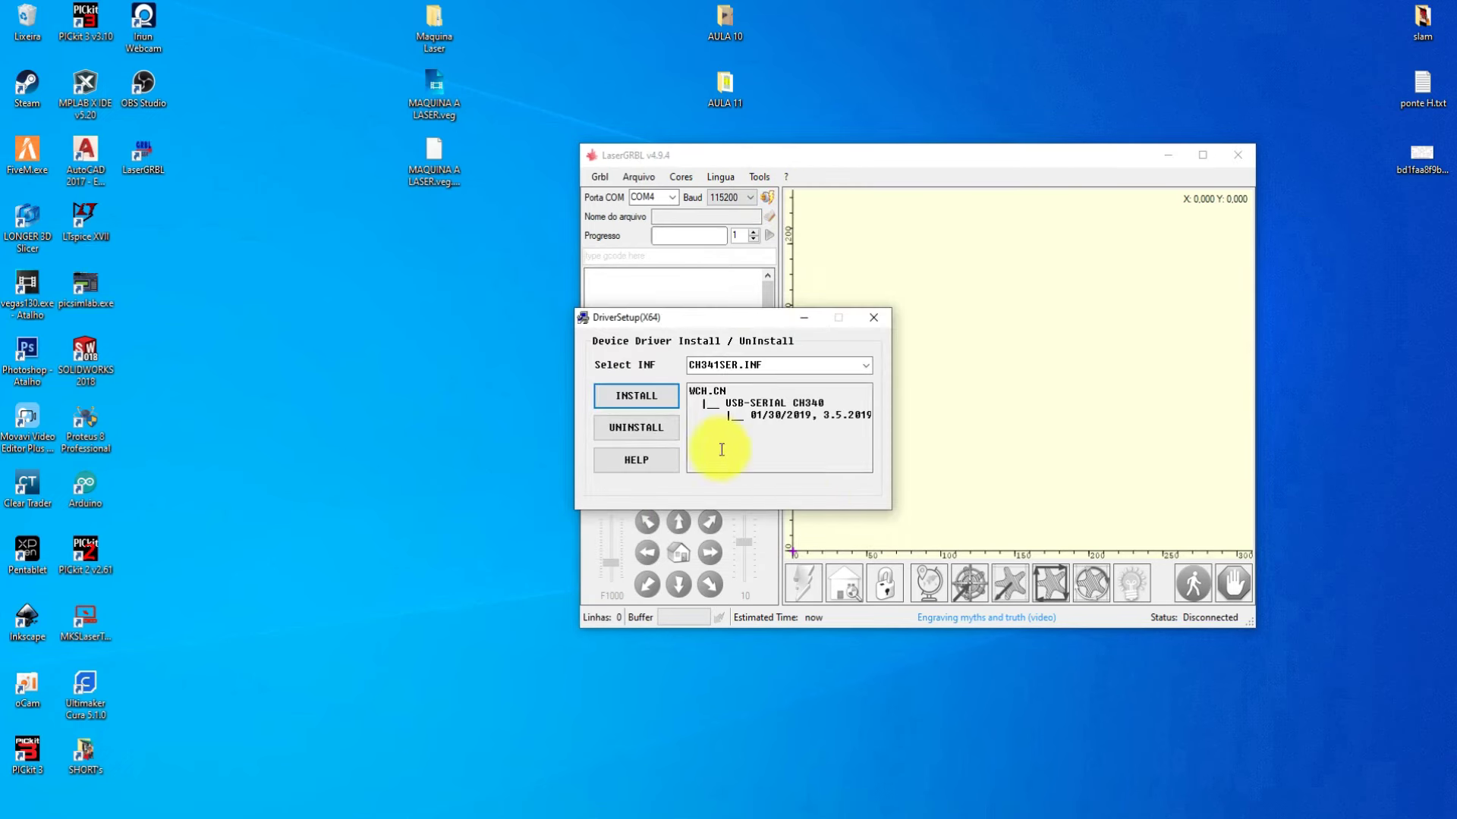
left_click(627, 403)
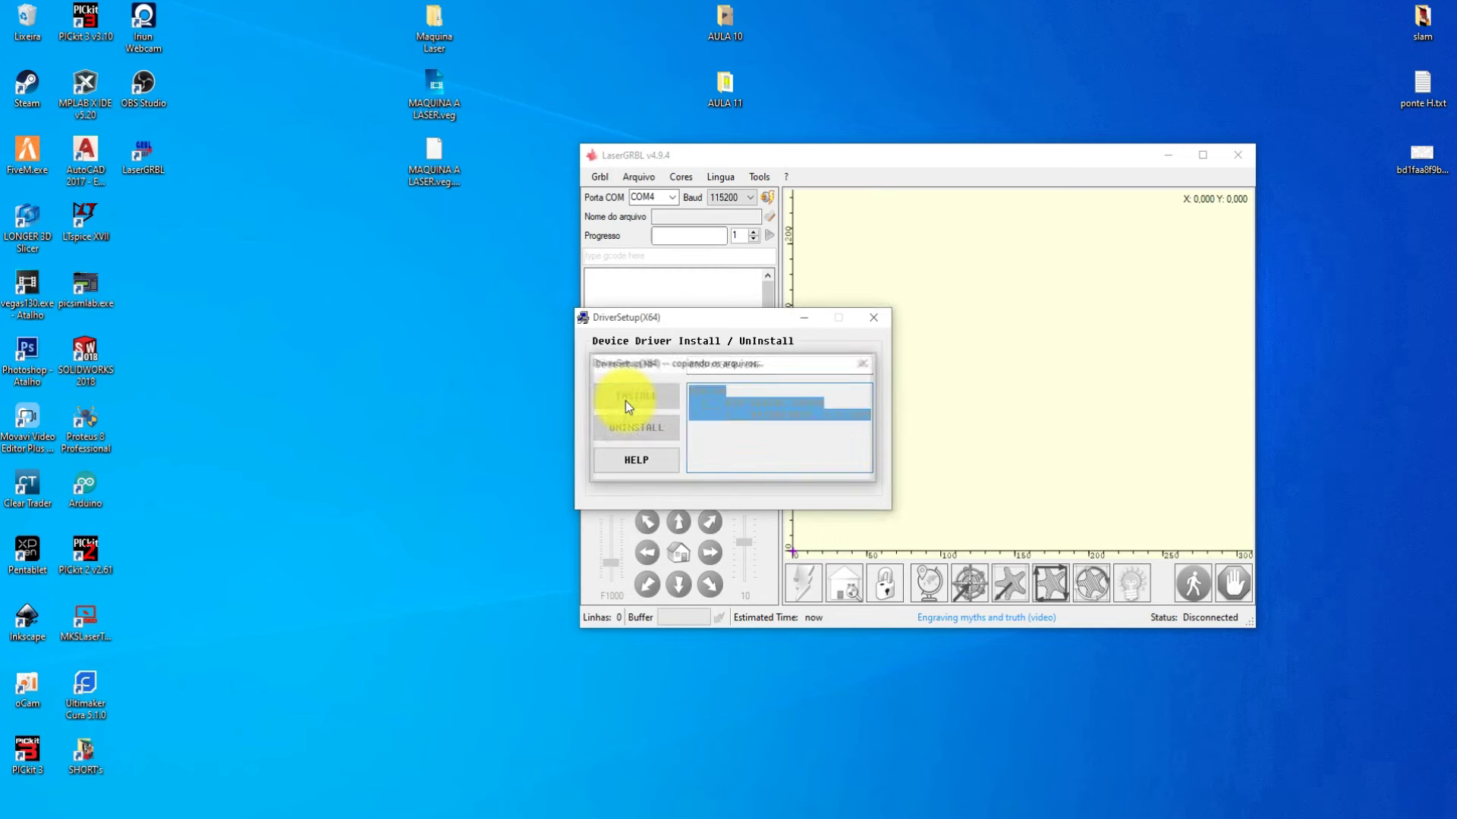
left_click(840, 474)
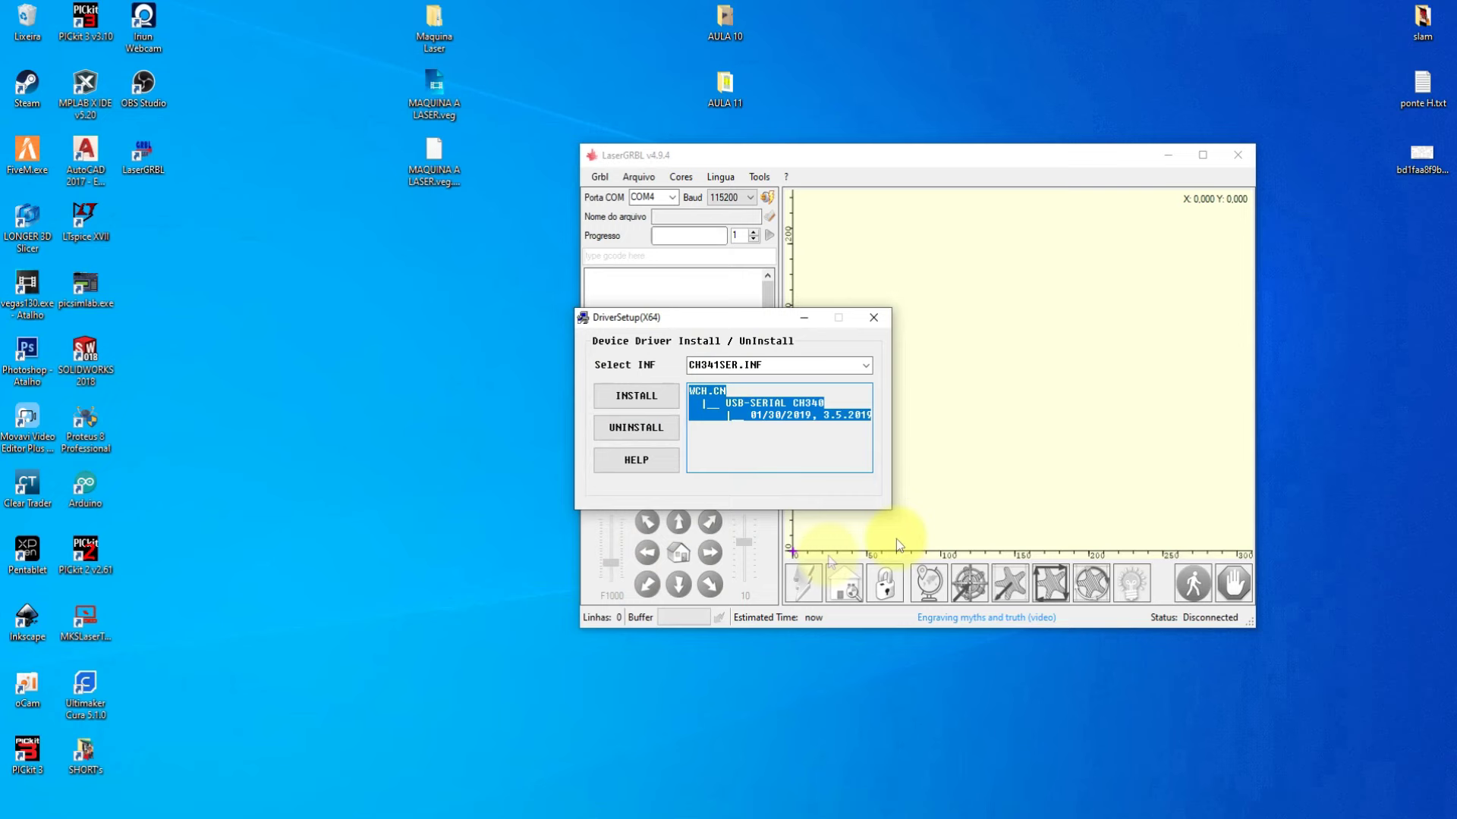
left_click(874, 318)
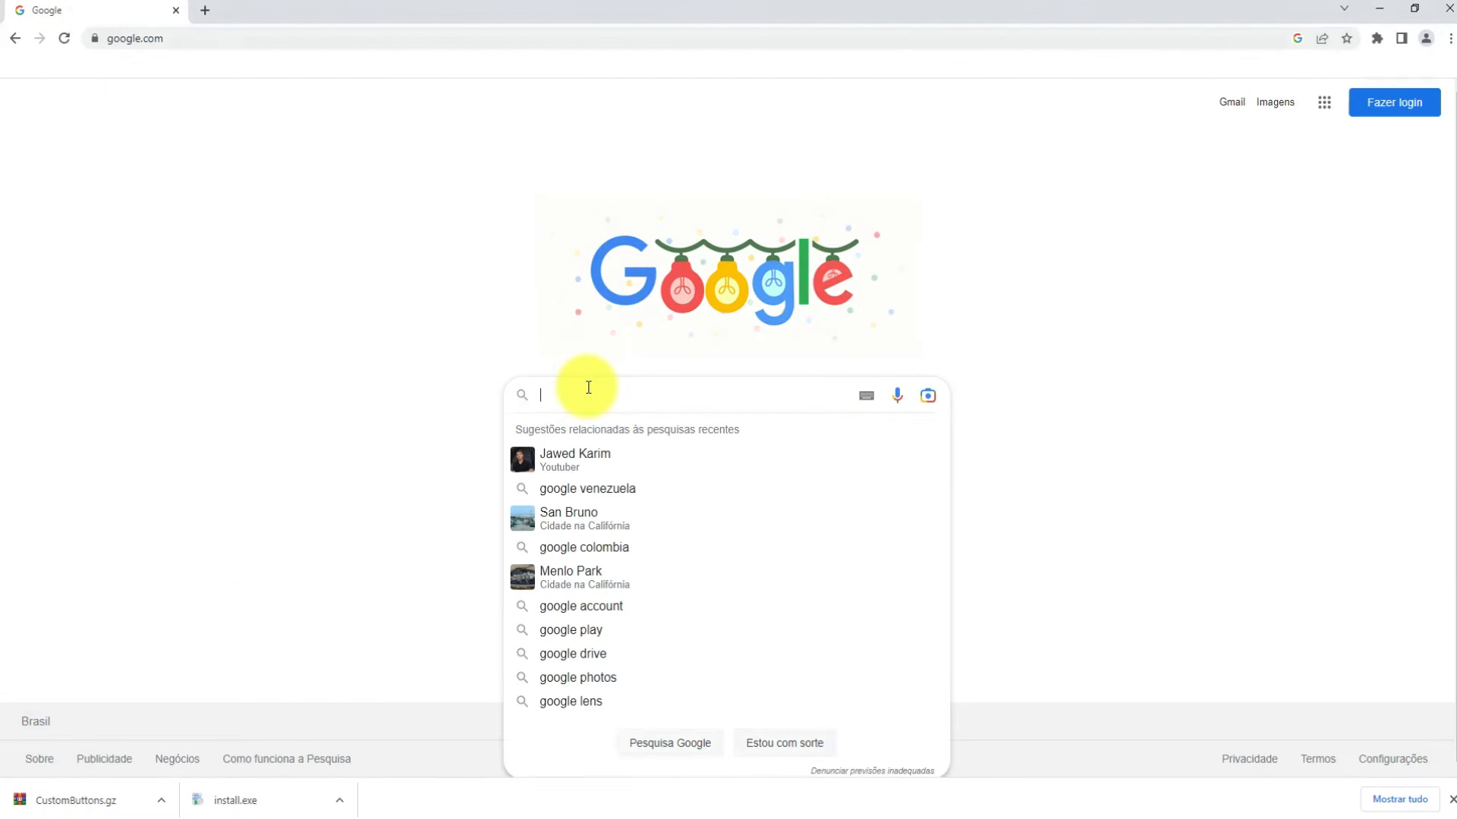
Search Google Images for "super mario desenho" and open the full-body Mario line drawing from Super coloring
type("super mar")
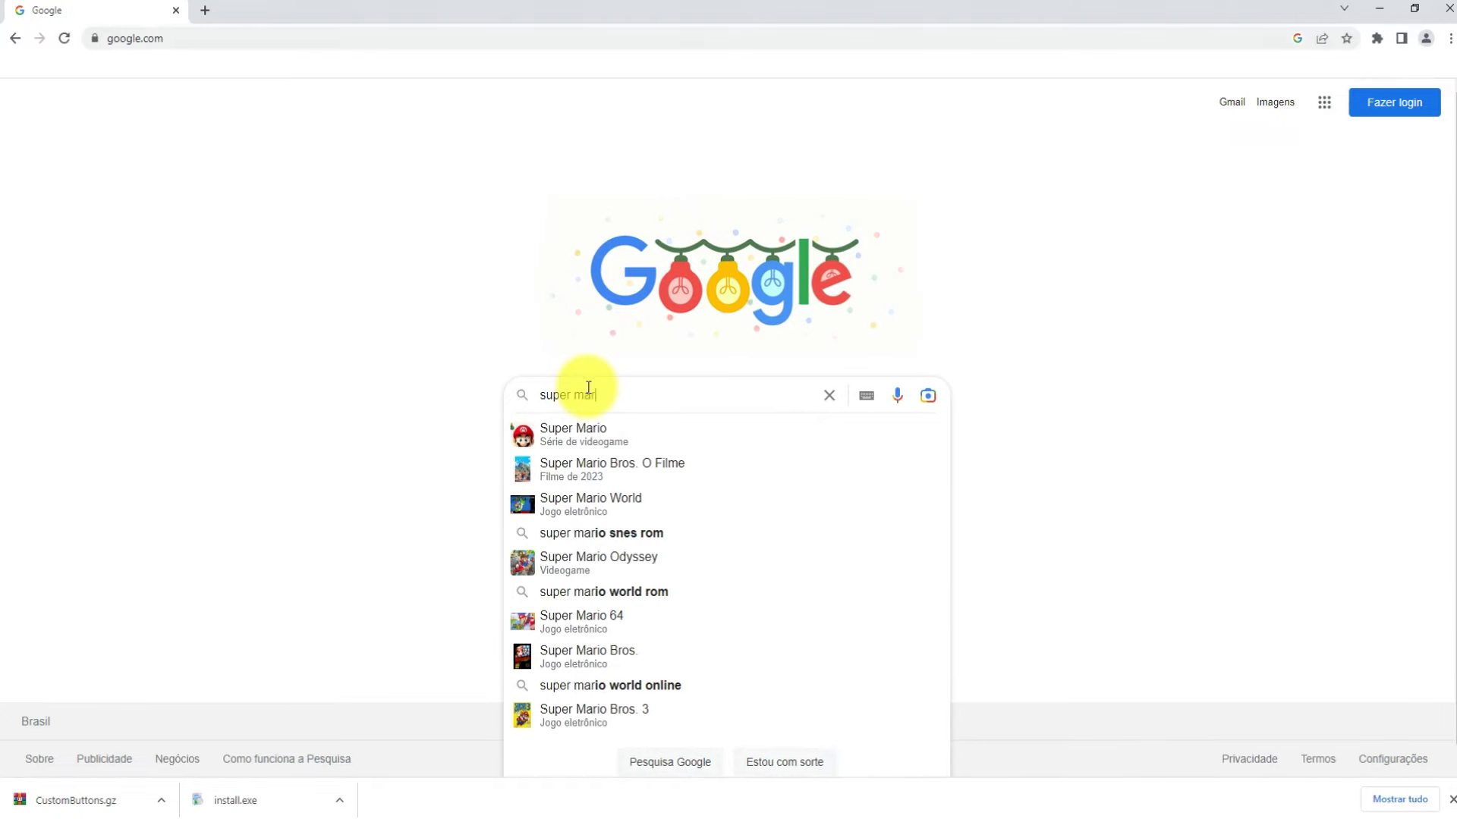
type("io desenho")
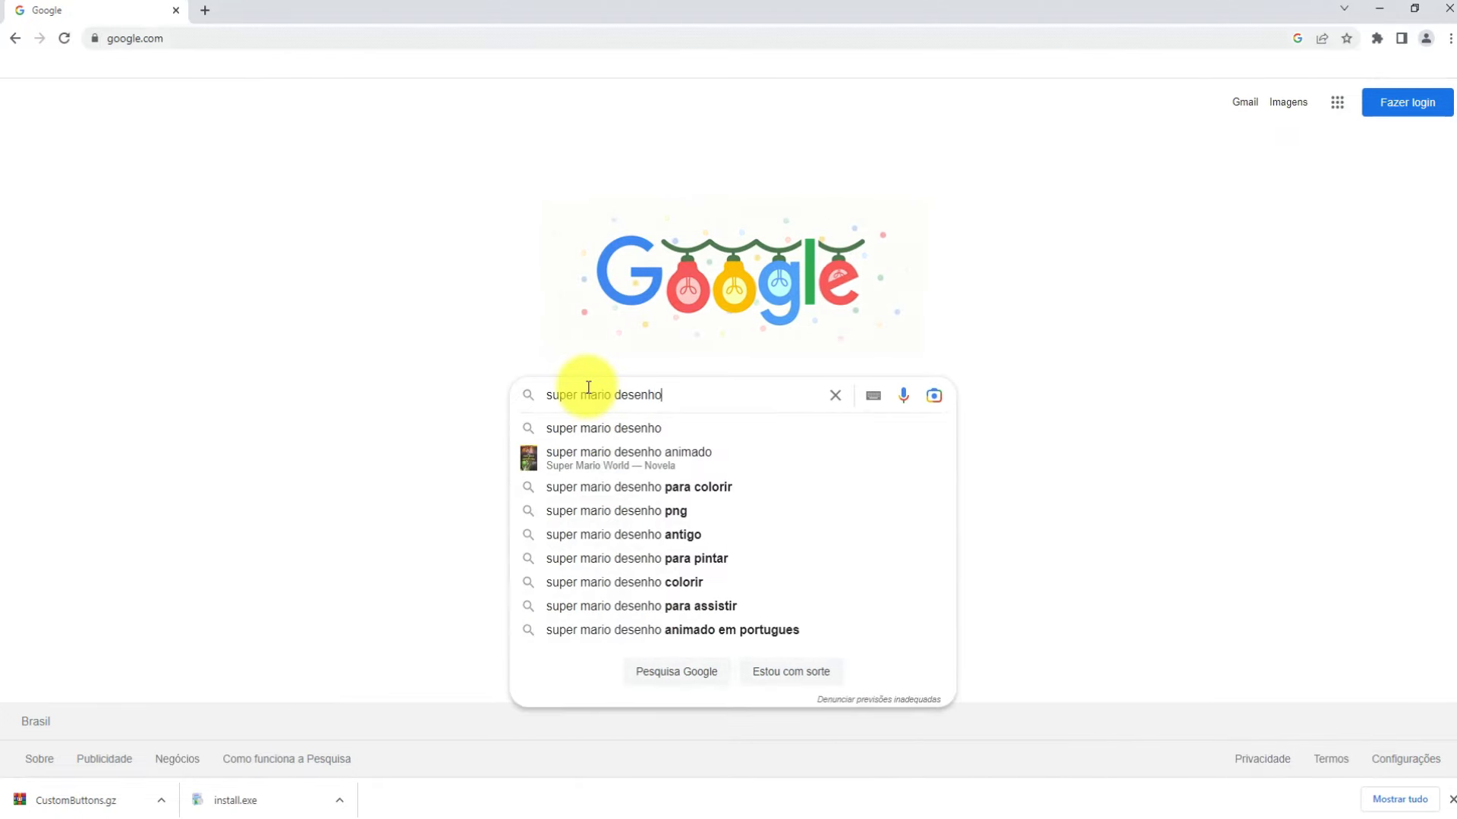
key("Return")
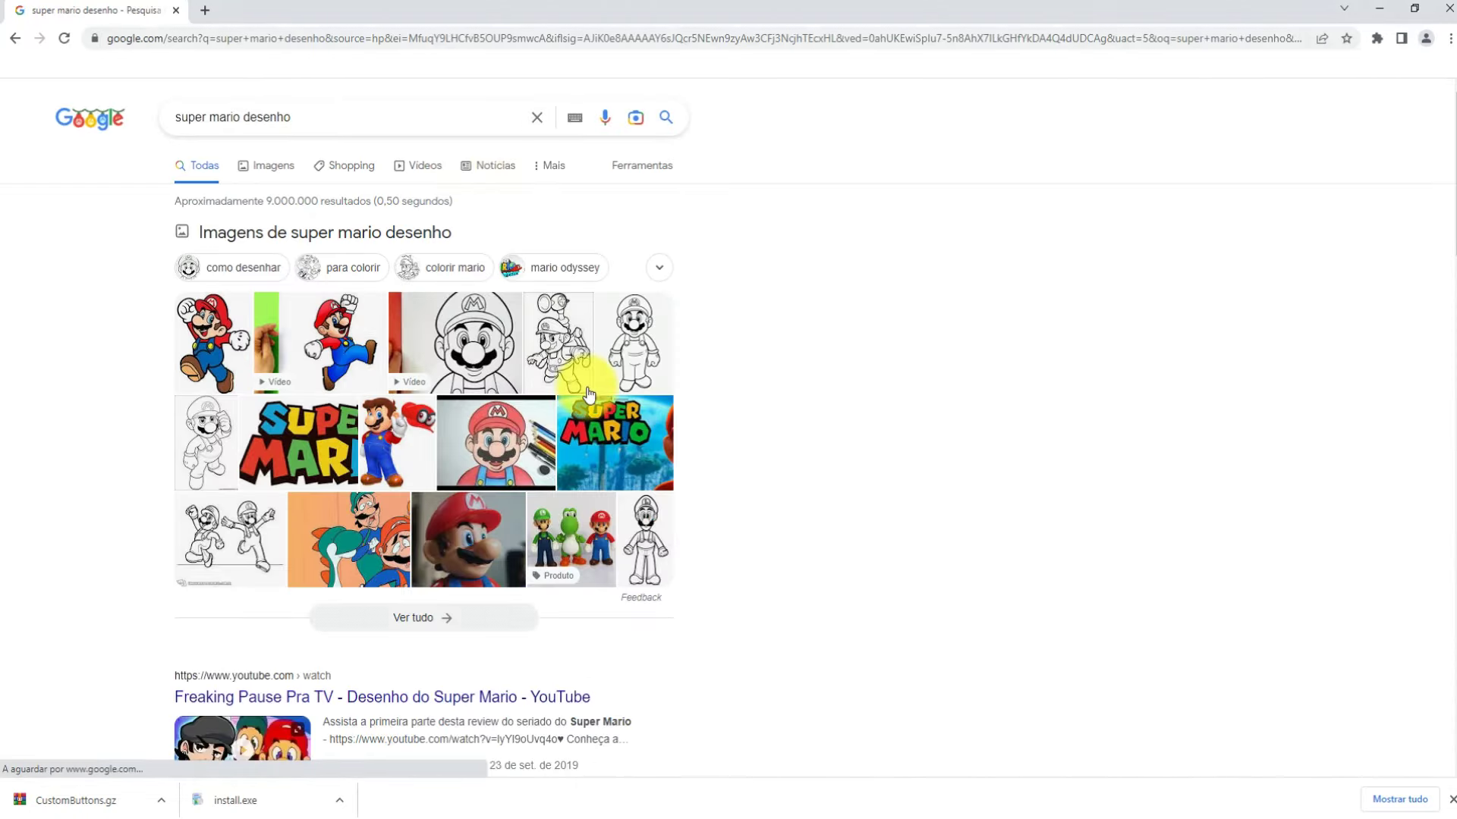
left_click(269, 168)
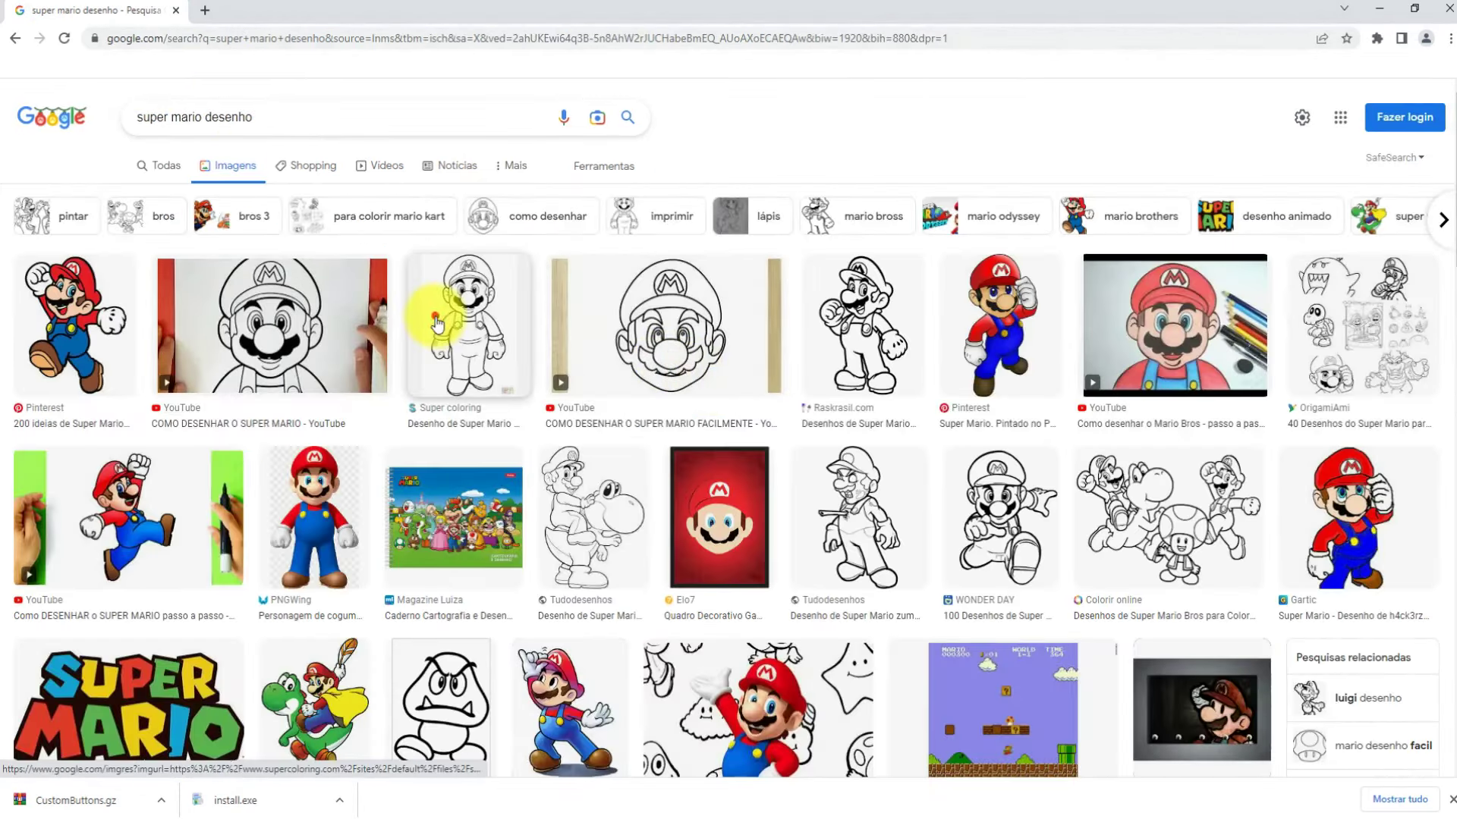
left_click(438, 324)
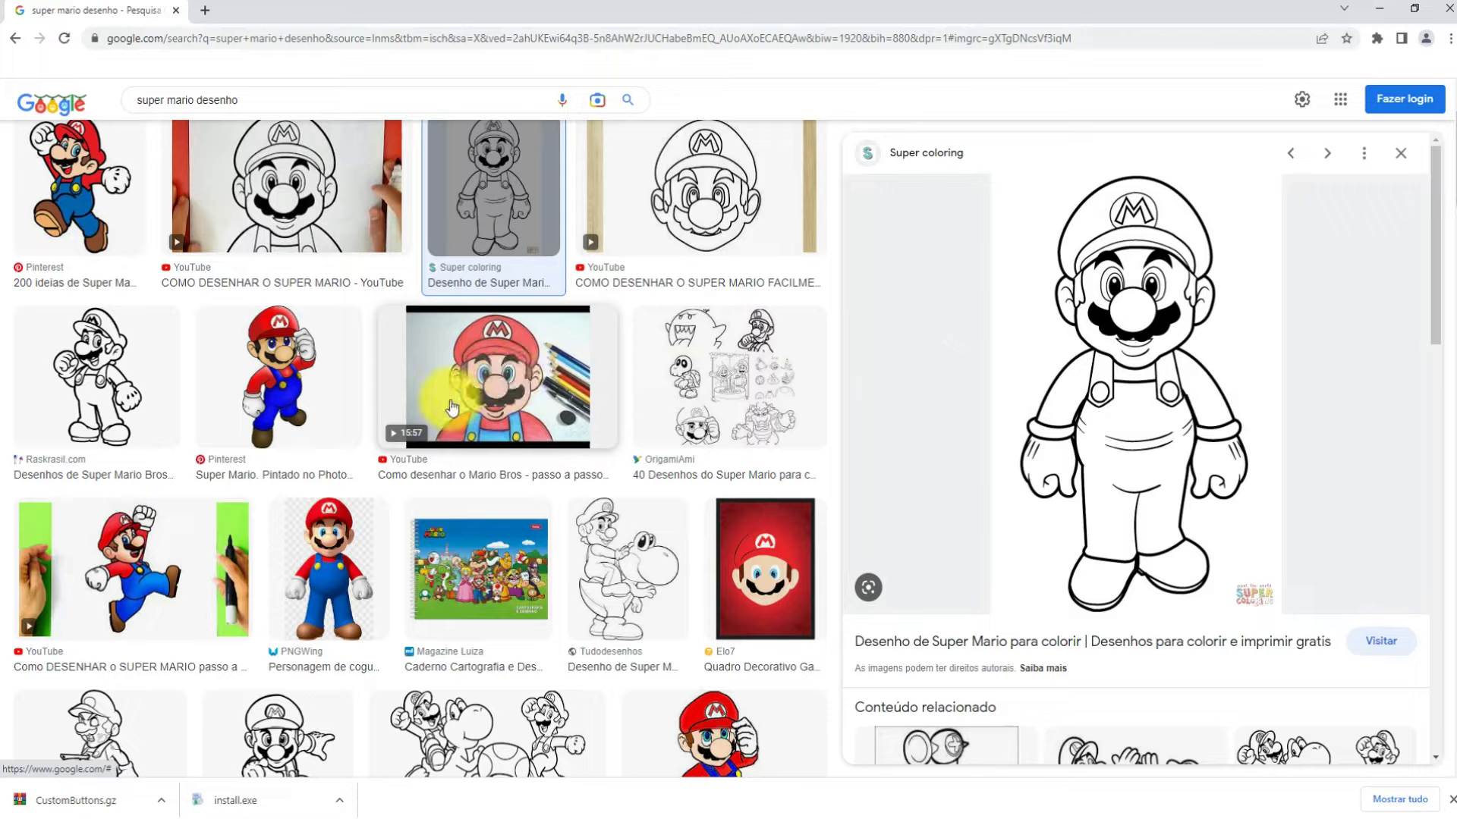
Open the coloured jumping Super Mario image from Pinterest and save it as a JPEG to the Área de Trabalho folder
scroll(493, 379, "up", 2)
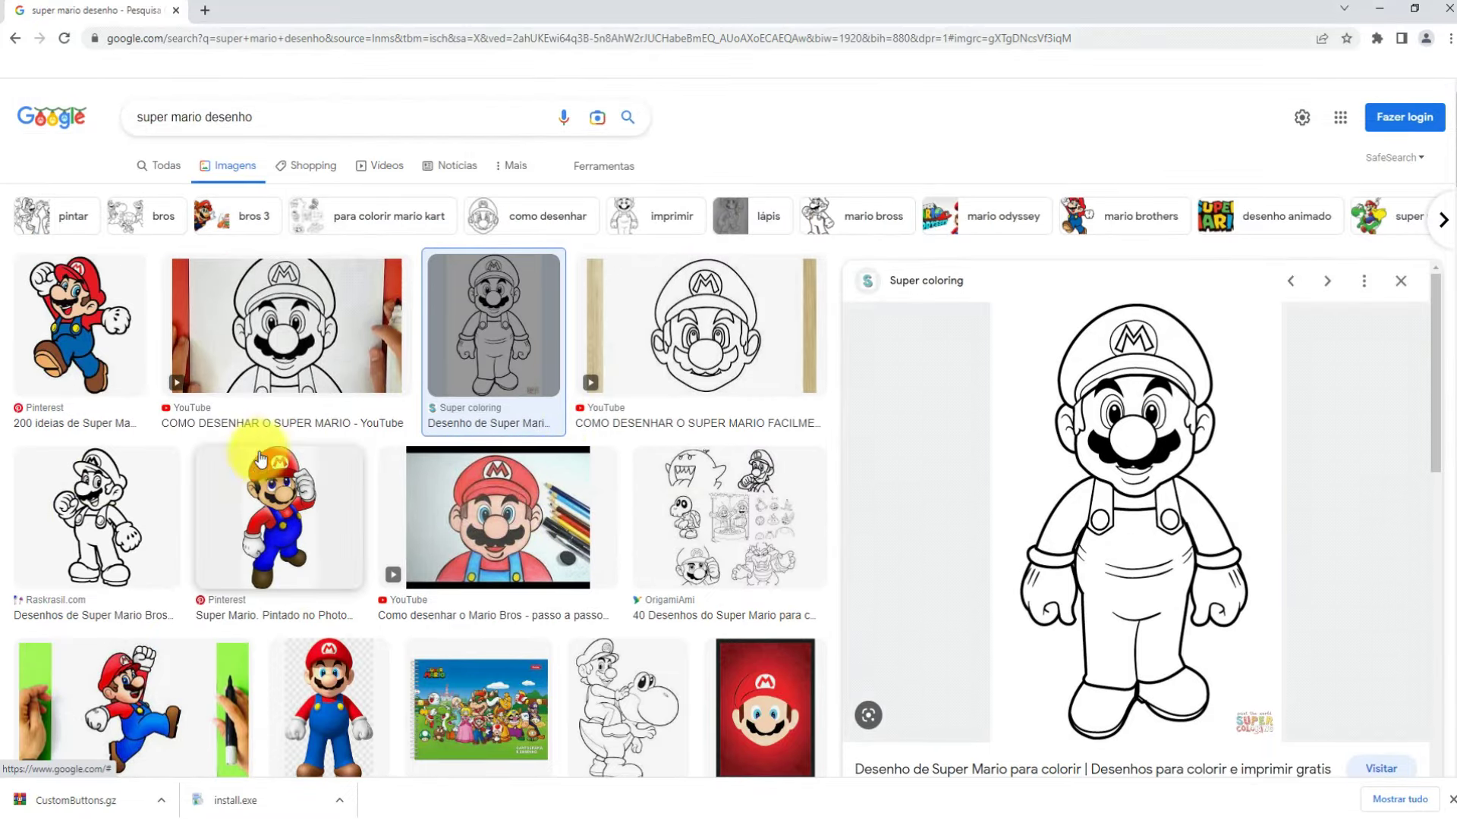
left_click(76, 319)
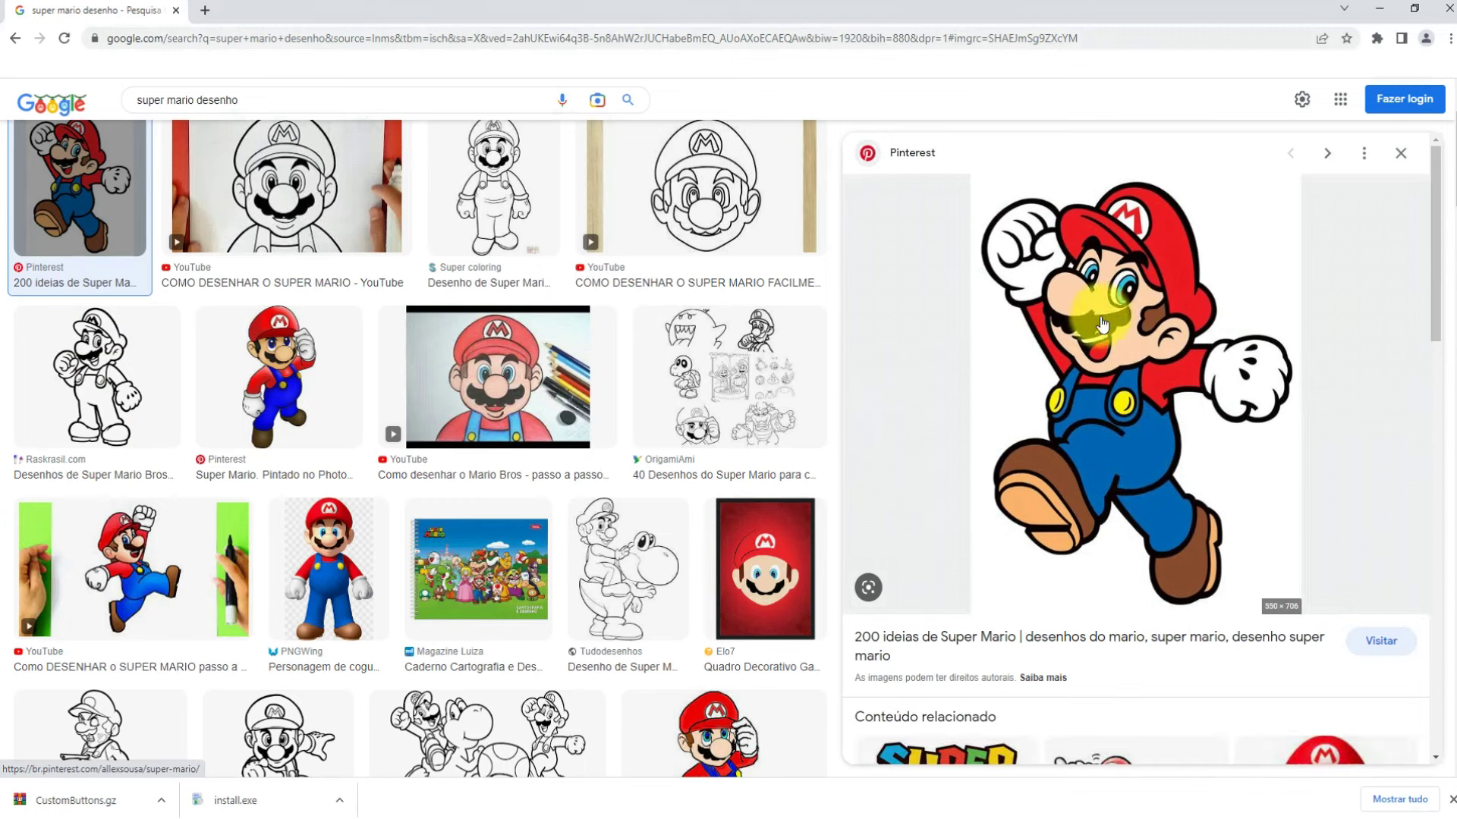
right_click(1140, 308)
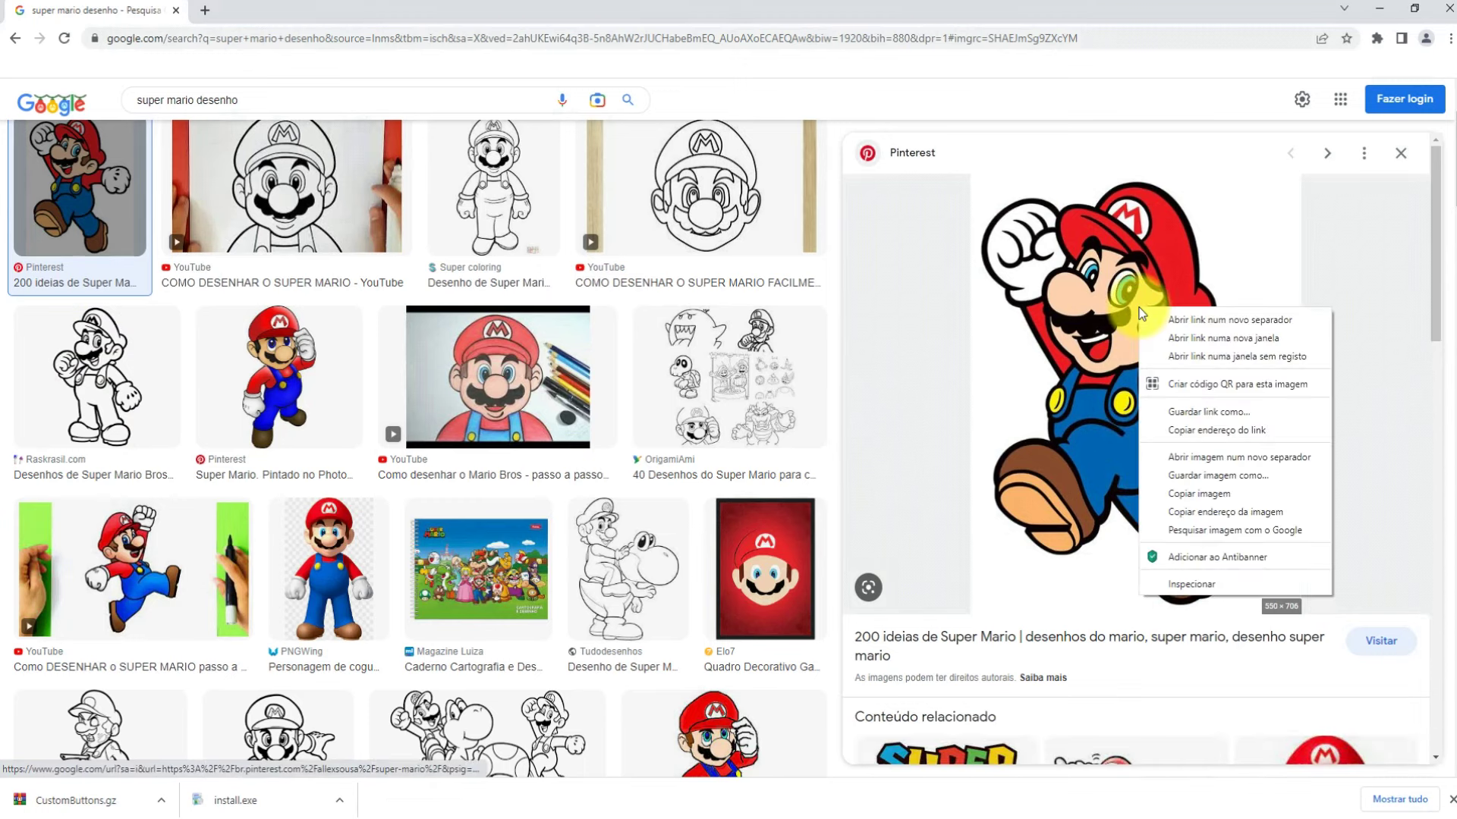
left_click(1223, 473)
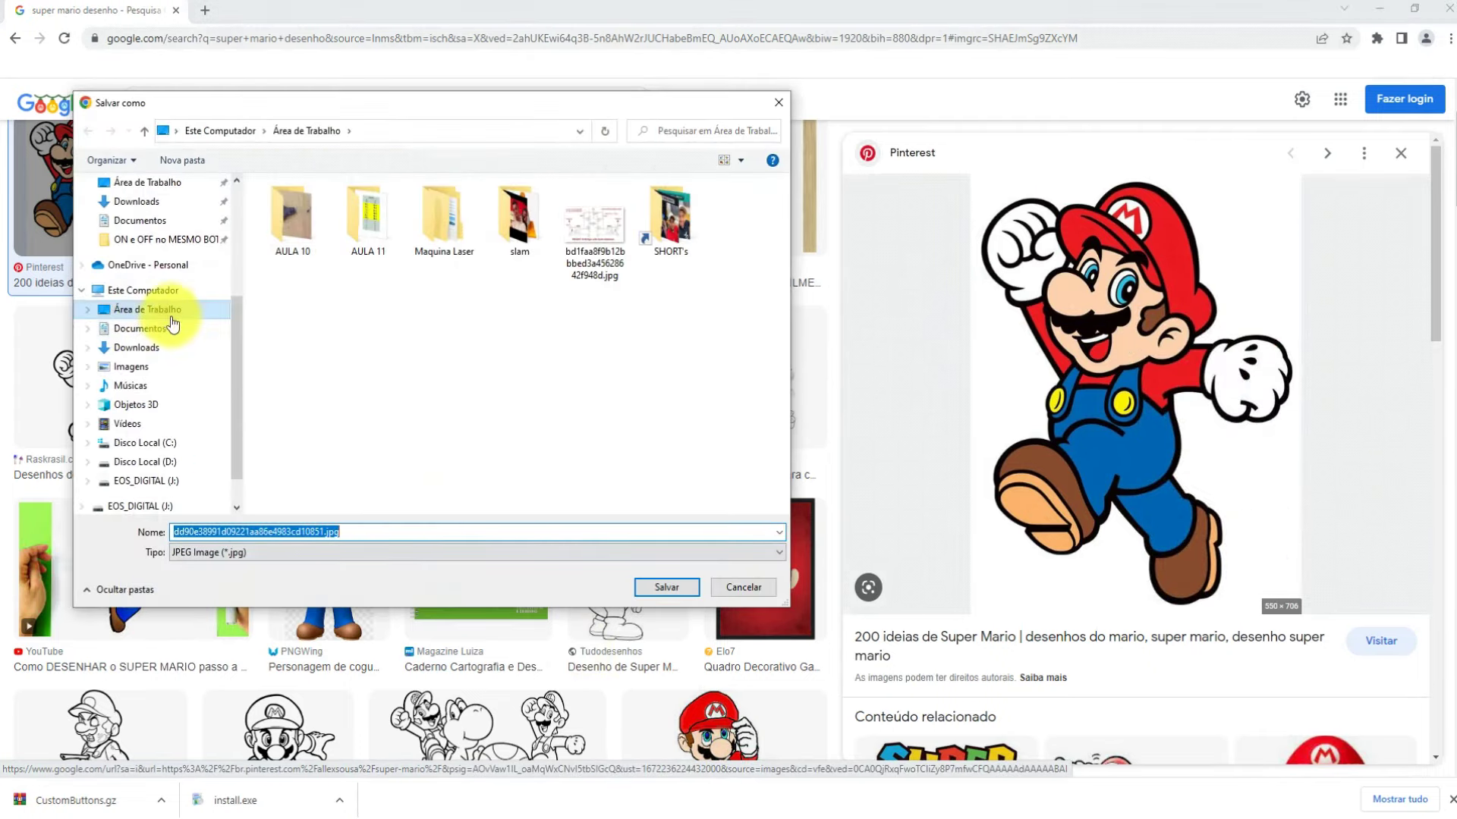
left_click(664, 587)
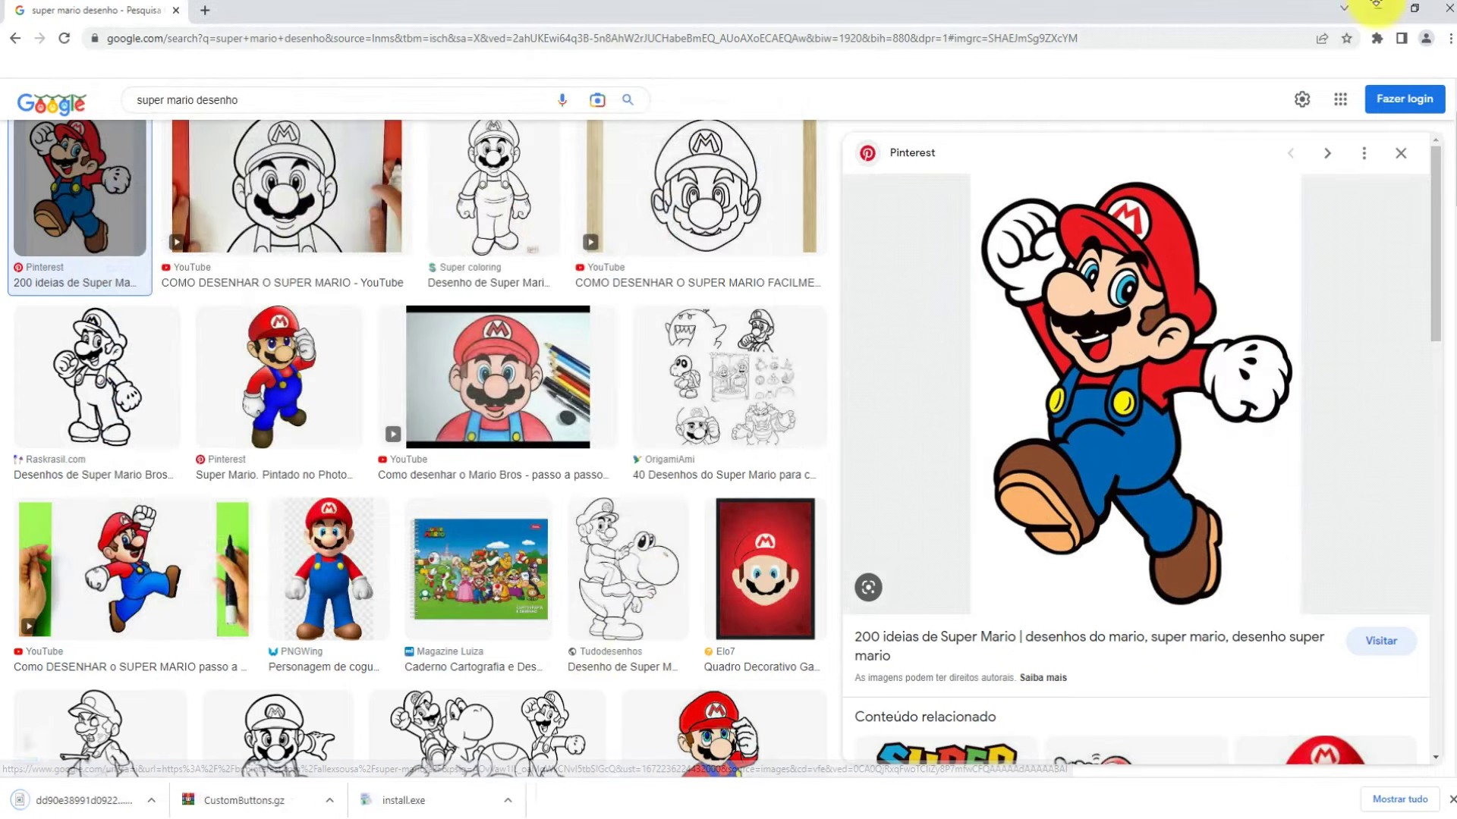
Switch to LaserGRBL and open the saved coloured Mario JPEG from the Área de Trabalho folder for raster import
left_click(1378, 7)
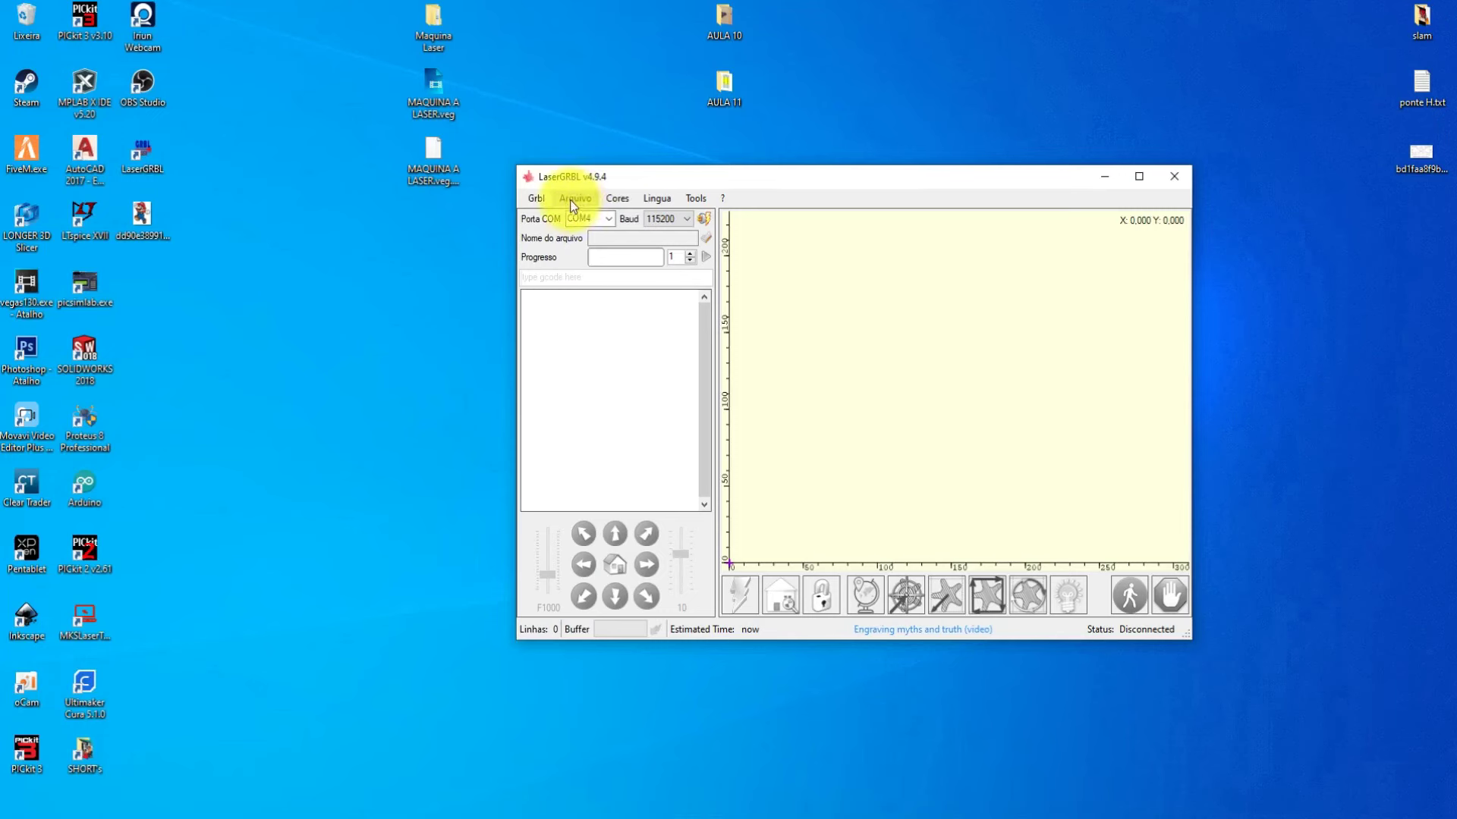
left_click(573, 200)
left_click(591, 217)
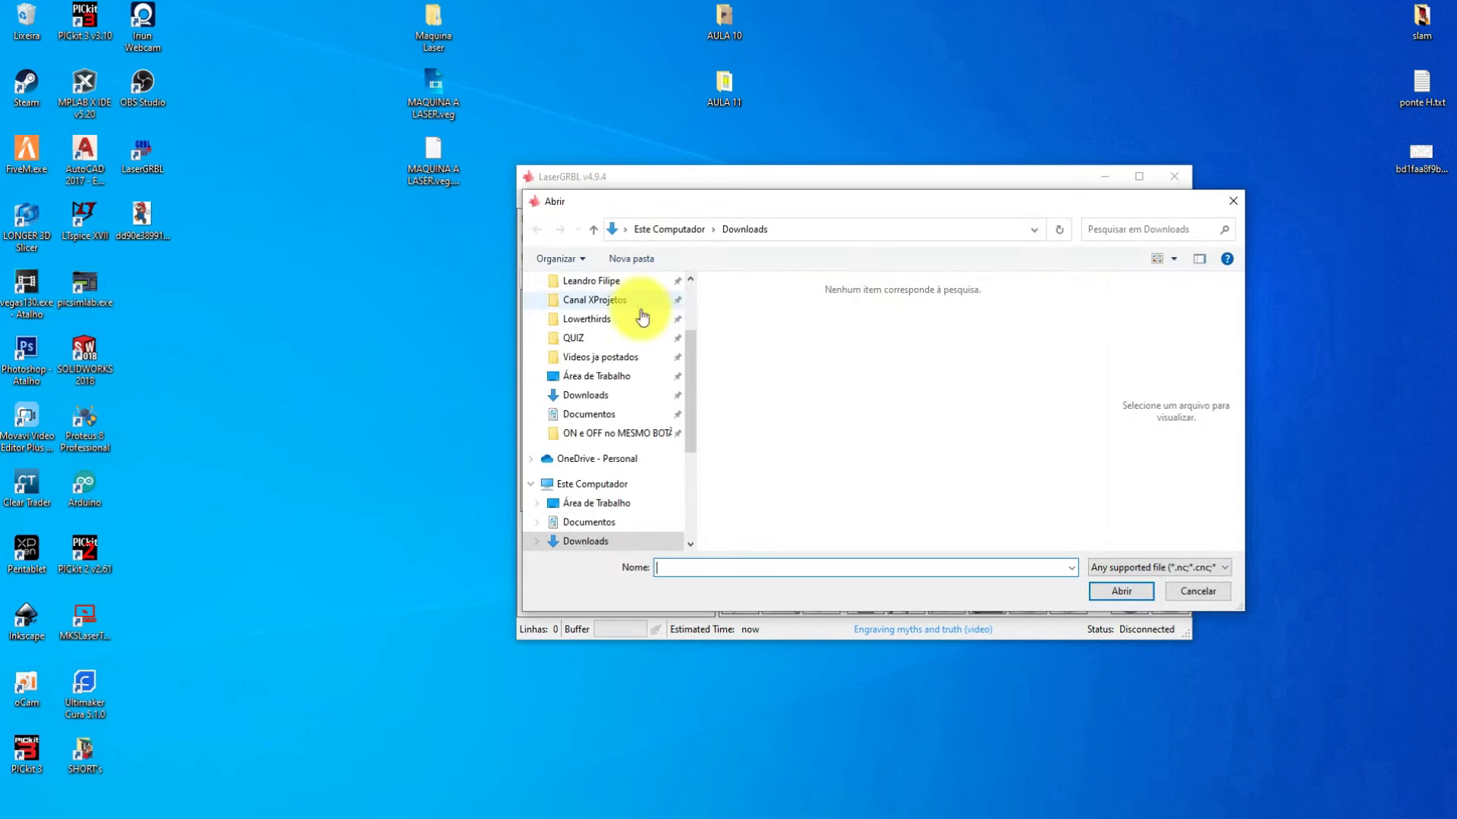
left_click(619, 375)
left_click(747, 413)
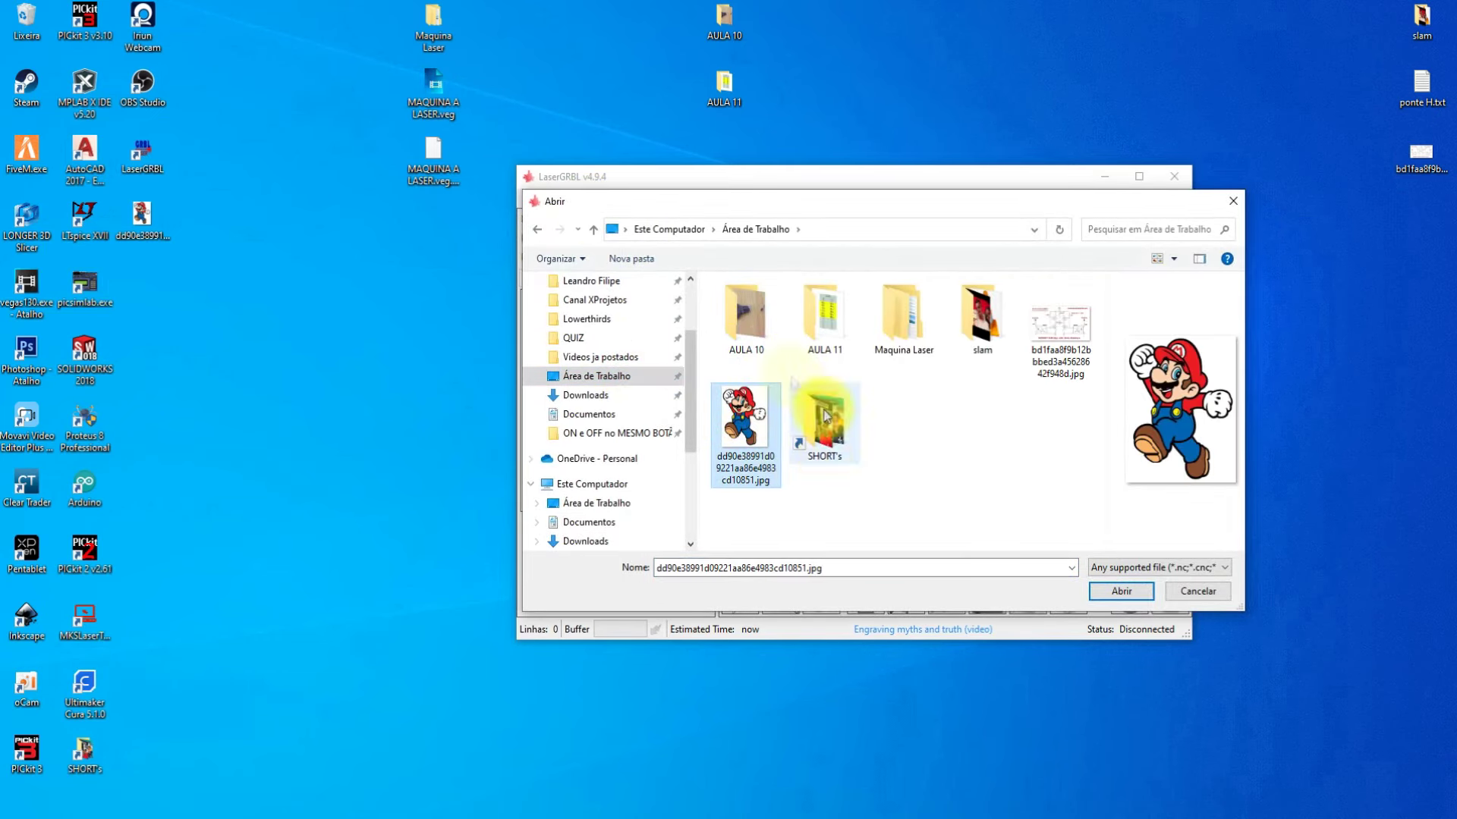
left_click(1122, 595)
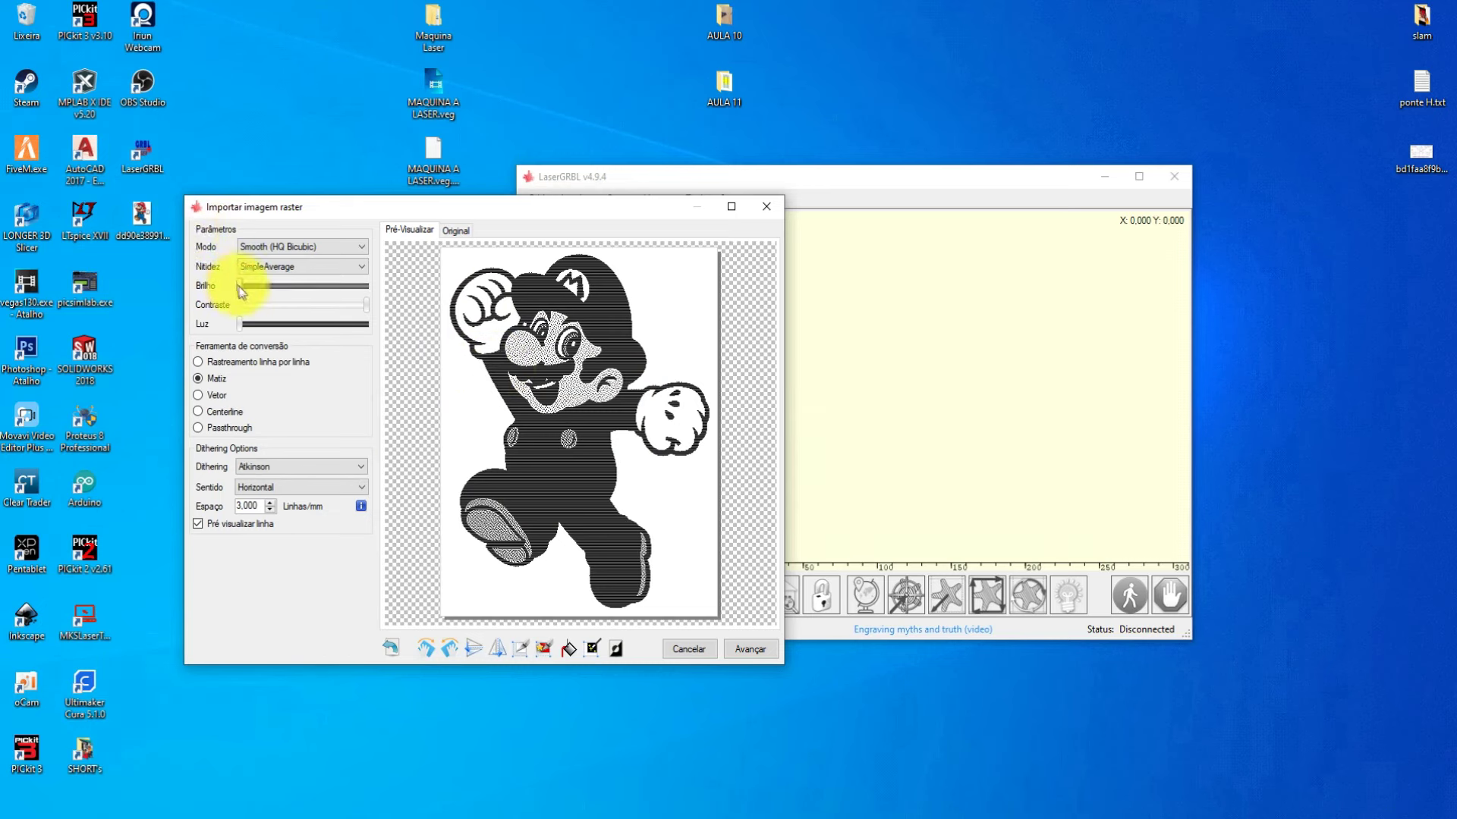
Set the Nitidez mode to Custom with brightness at minimum, red and green at maximum, and blue slightly below the middle
left_click_drag(242, 287, 114, 276)
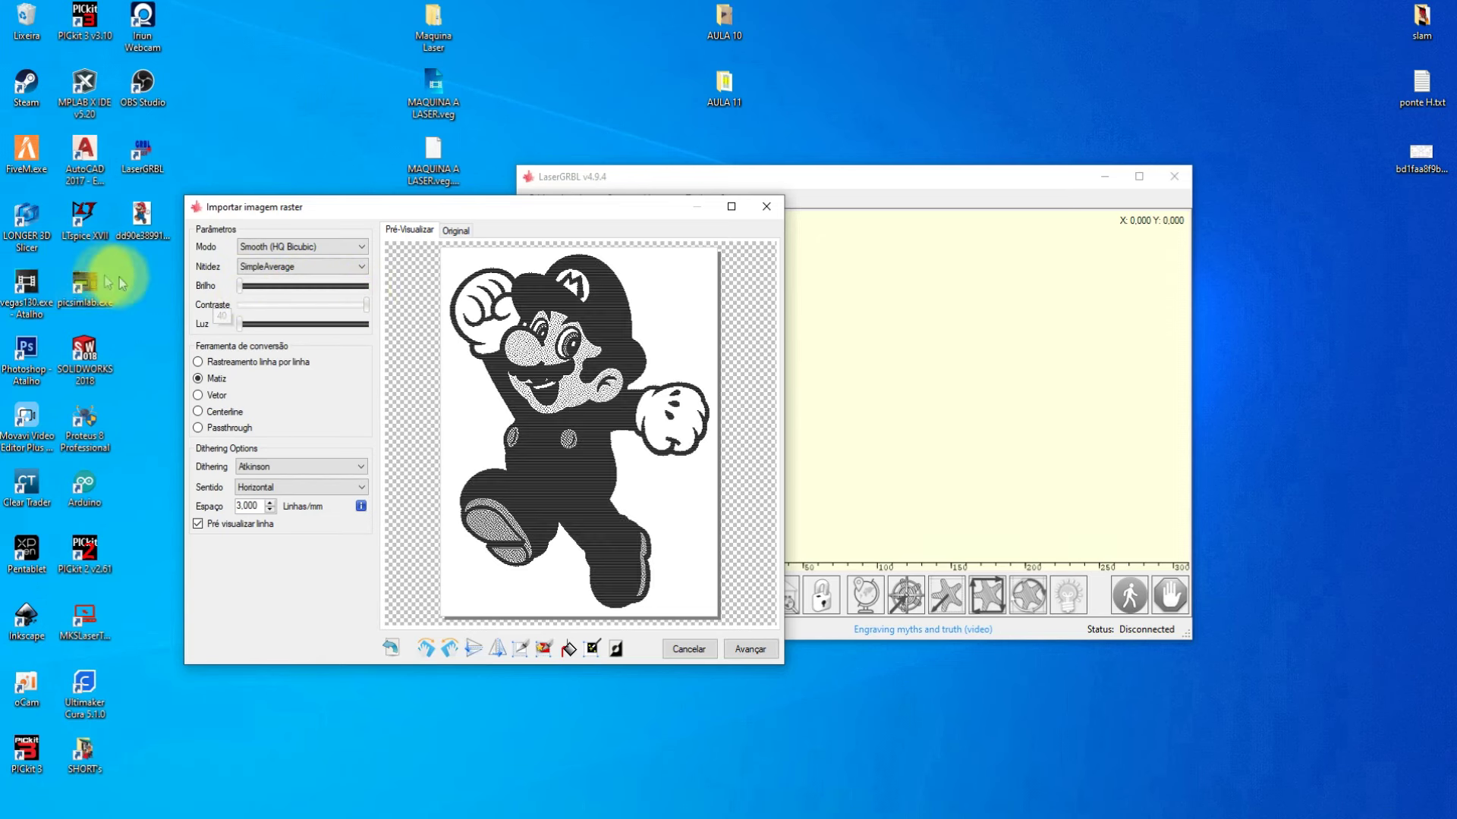
left_click(339, 267)
left_click(309, 289)
left_click(307, 267)
left_click(300, 295)
left_click(311, 267)
left_click(286, 306)
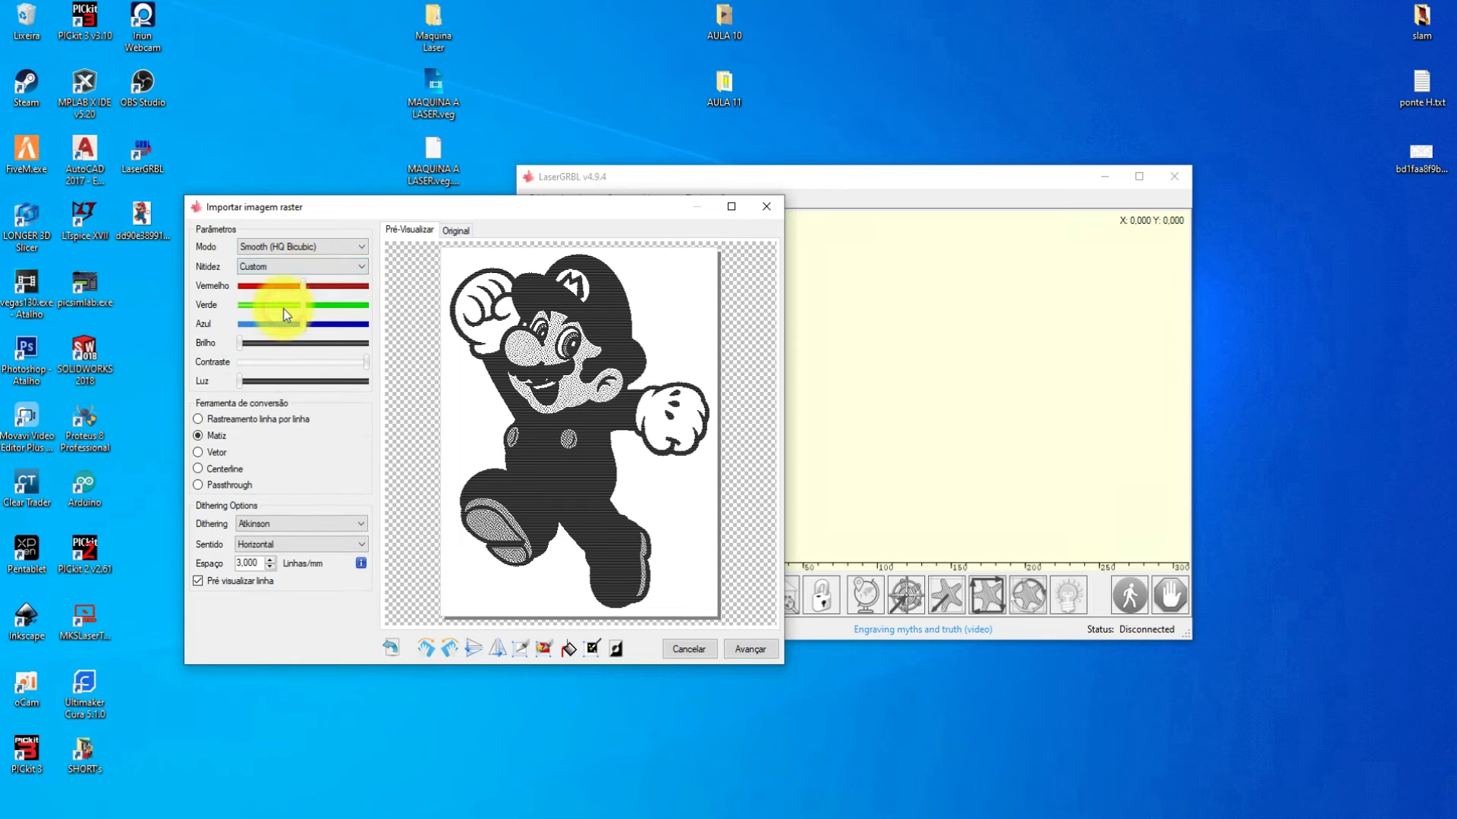
left_click_drag(308, 286, 350, 298)
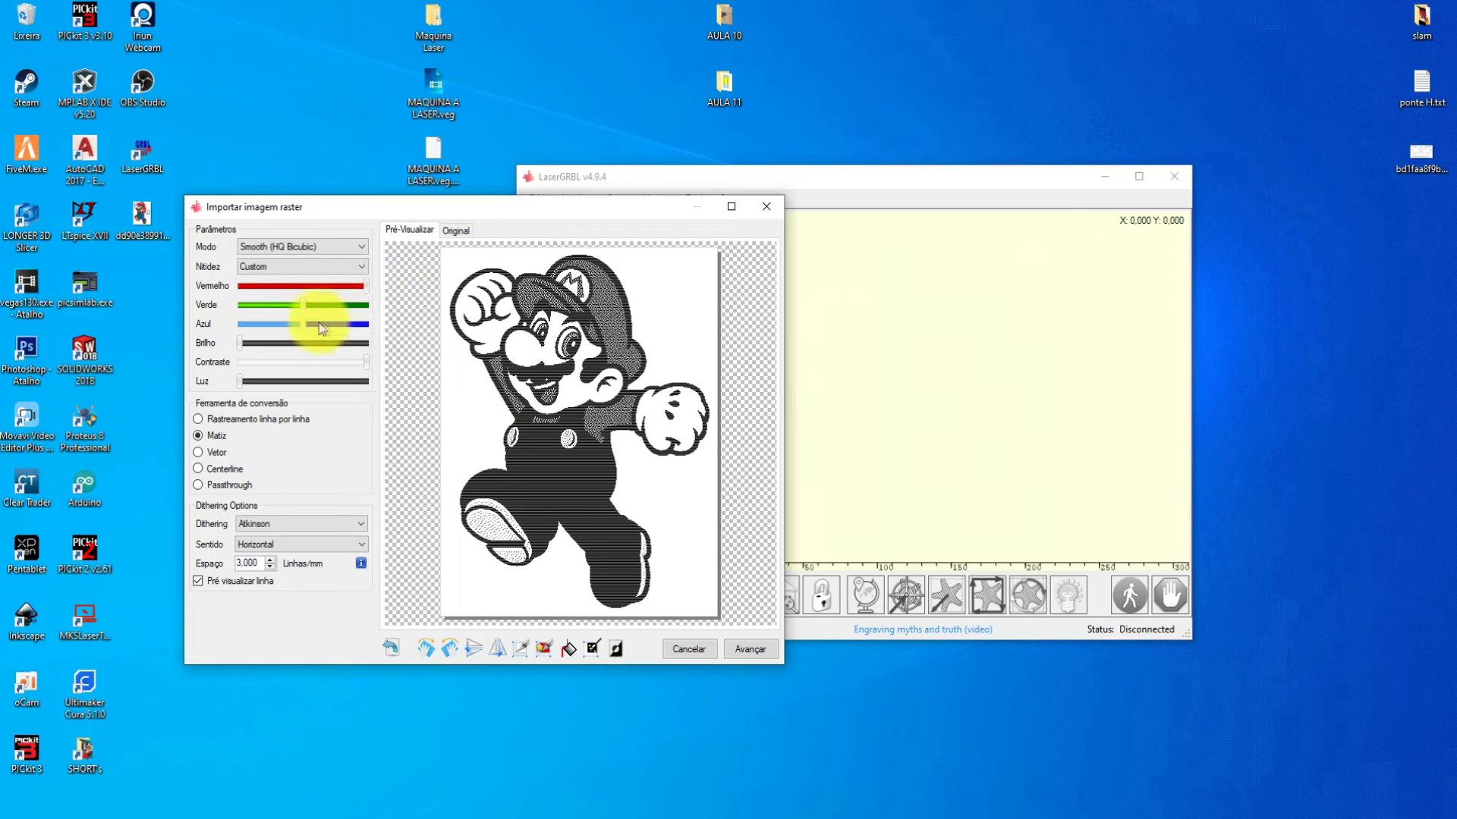
mouse_move(307, 328)
left_mouse_down()
mouse_move(377, 336)
mouse_move(257, 312)
mouse_move(300, 304)
mouse_move(334, 325)
mouse_move(297, 325)
left_mouse_up()
Compare the SimpleAverage Nitidez mode in the preview and return to Custom
left_click(293, 266)
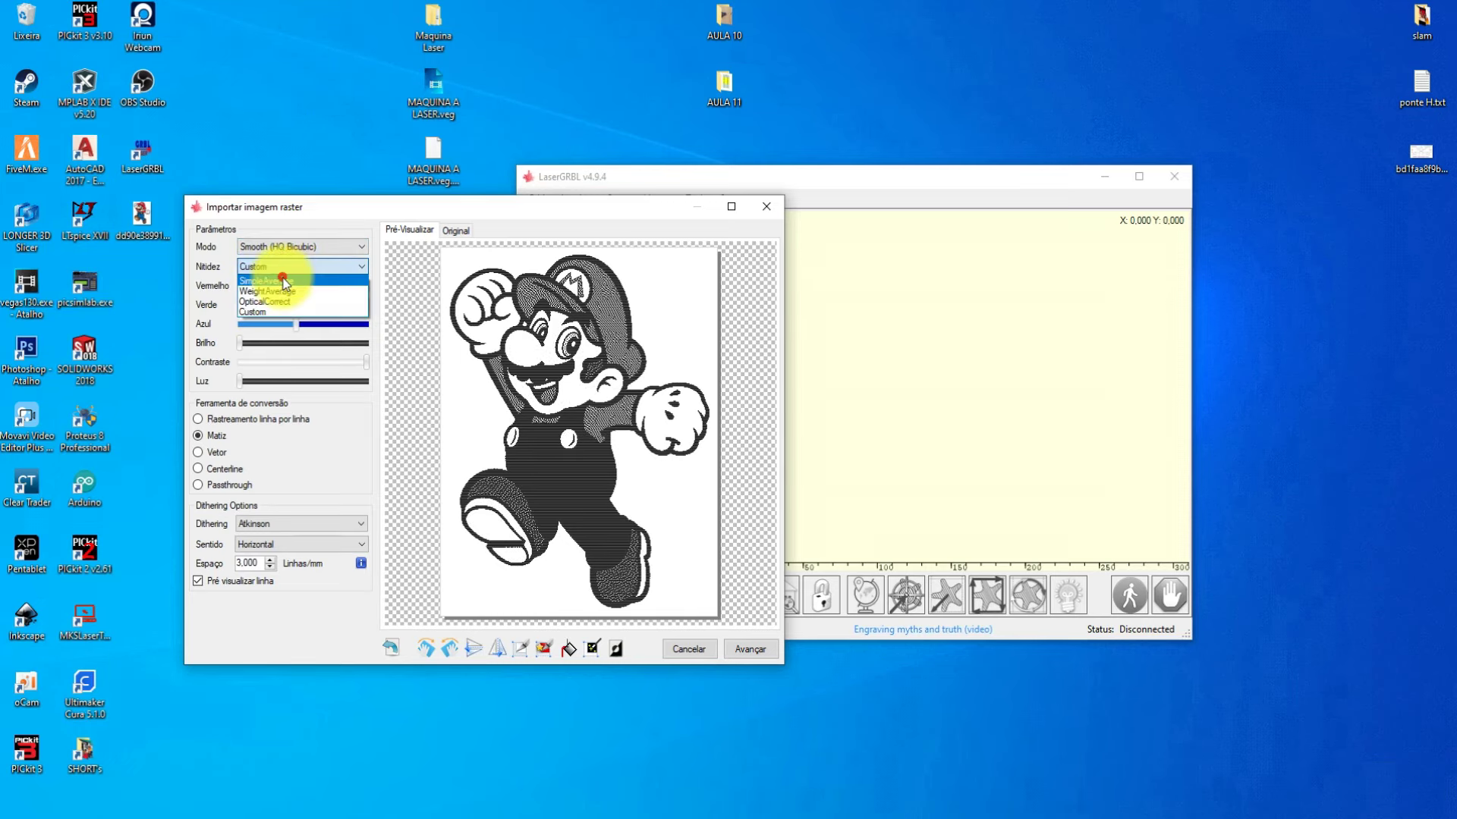
left_click(283, 281)
left_click(325, 266)
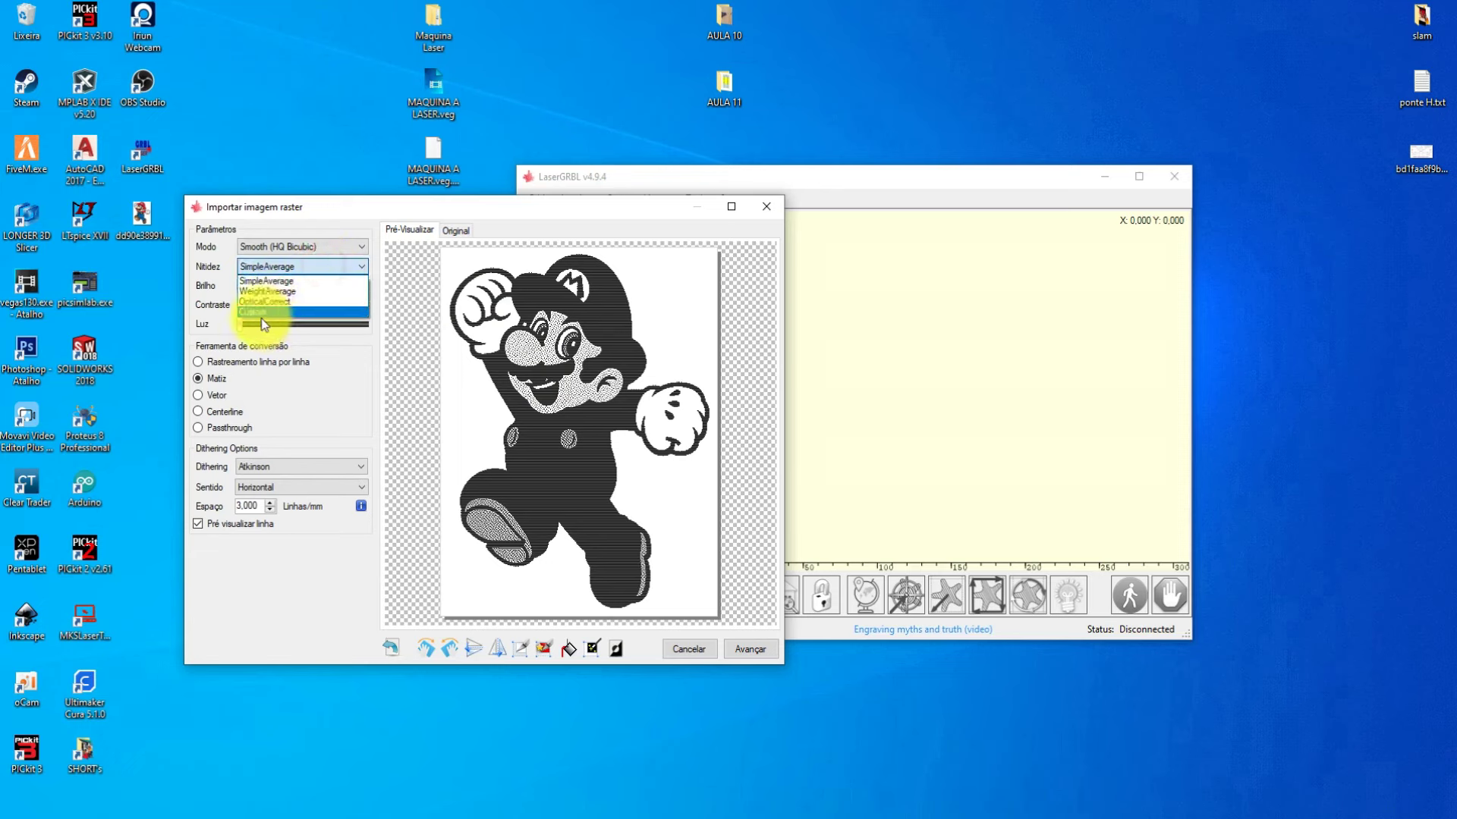
left_click(263, 312)
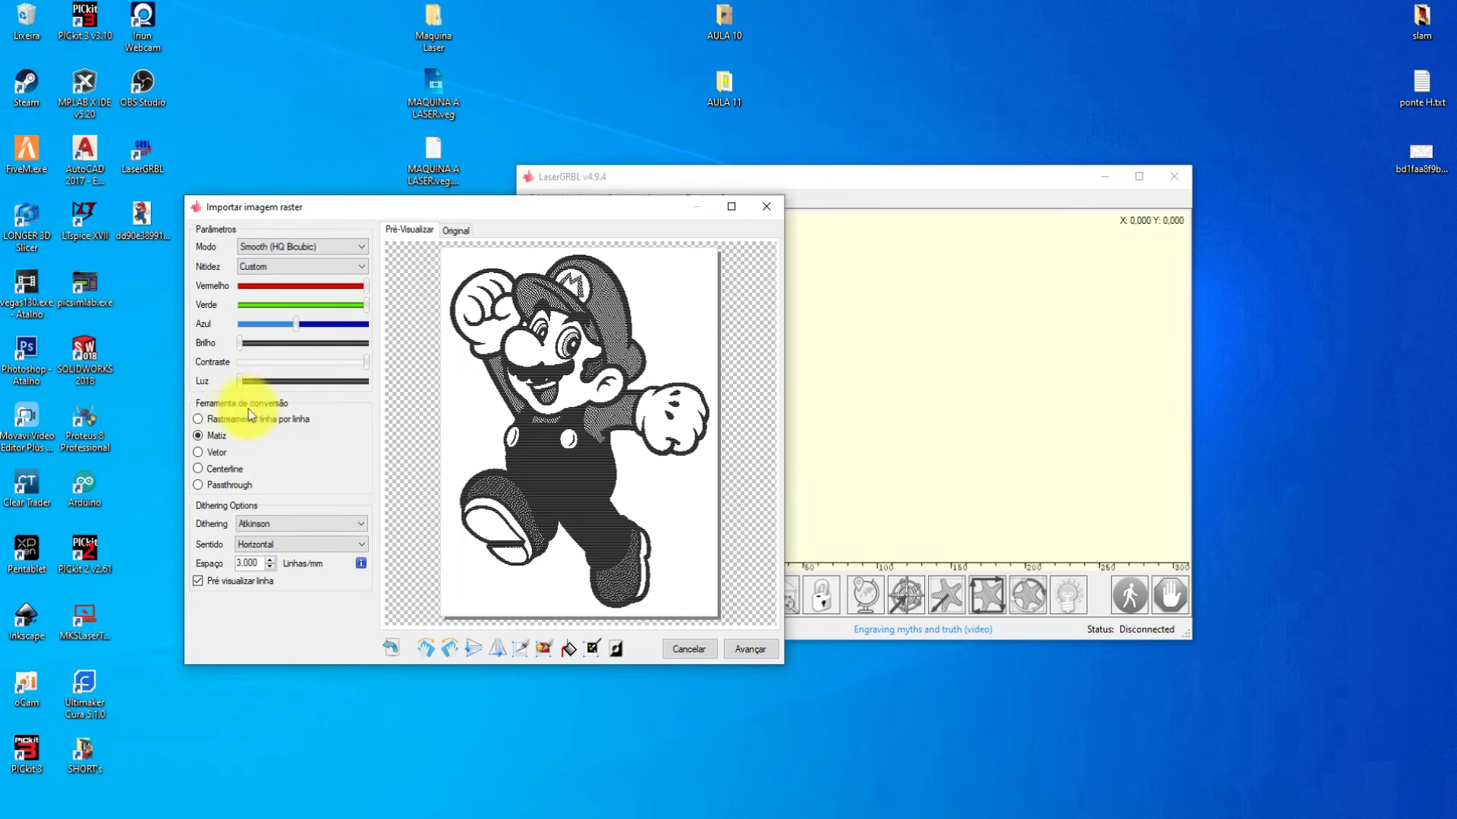
Preview the line-by-line, Vetor, Centerline and Passthrough conversion tools on the Mario image and return to Matiz
left_click(198, 419)
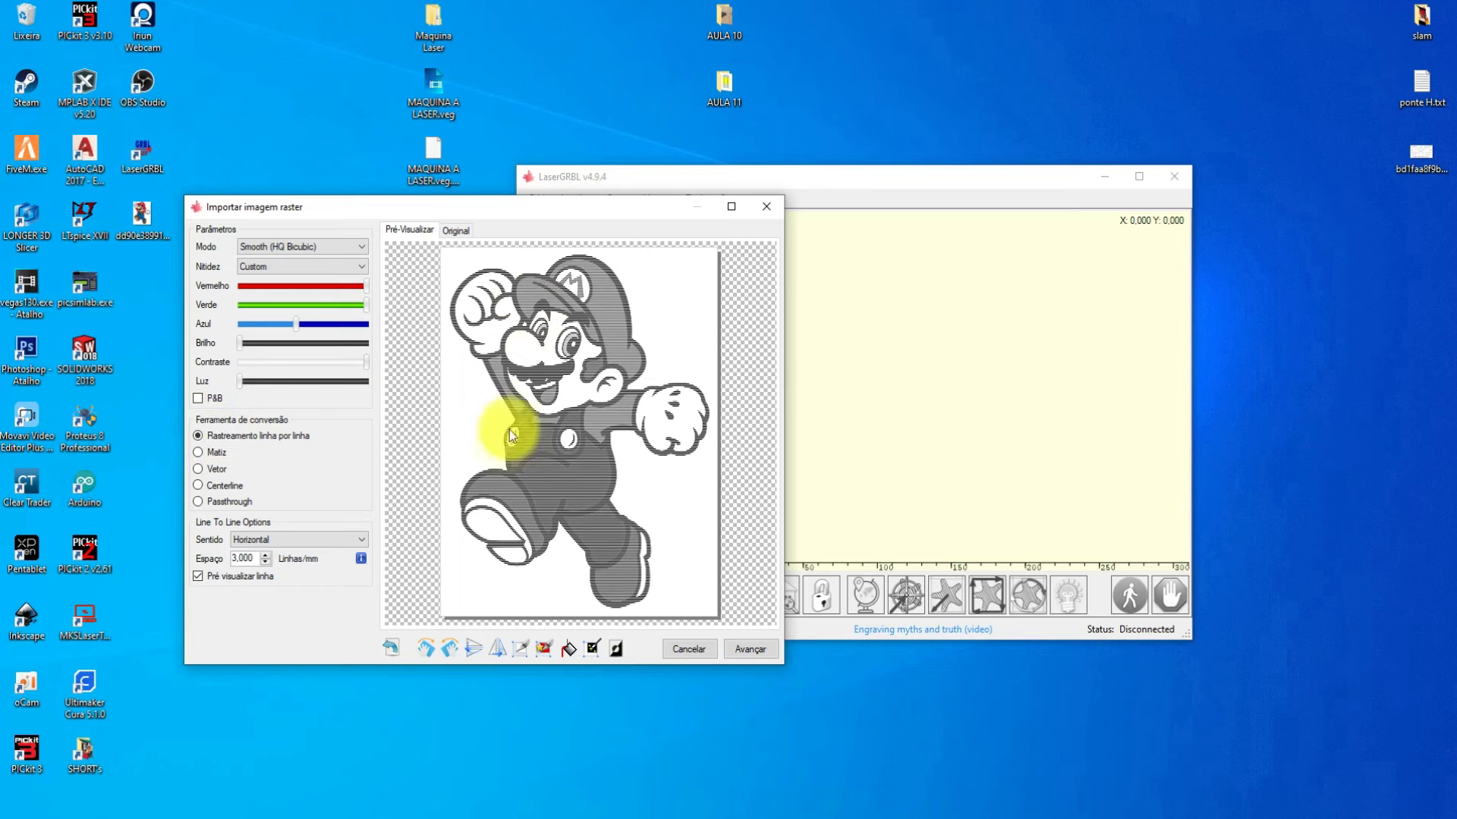
left_click(198, 452)
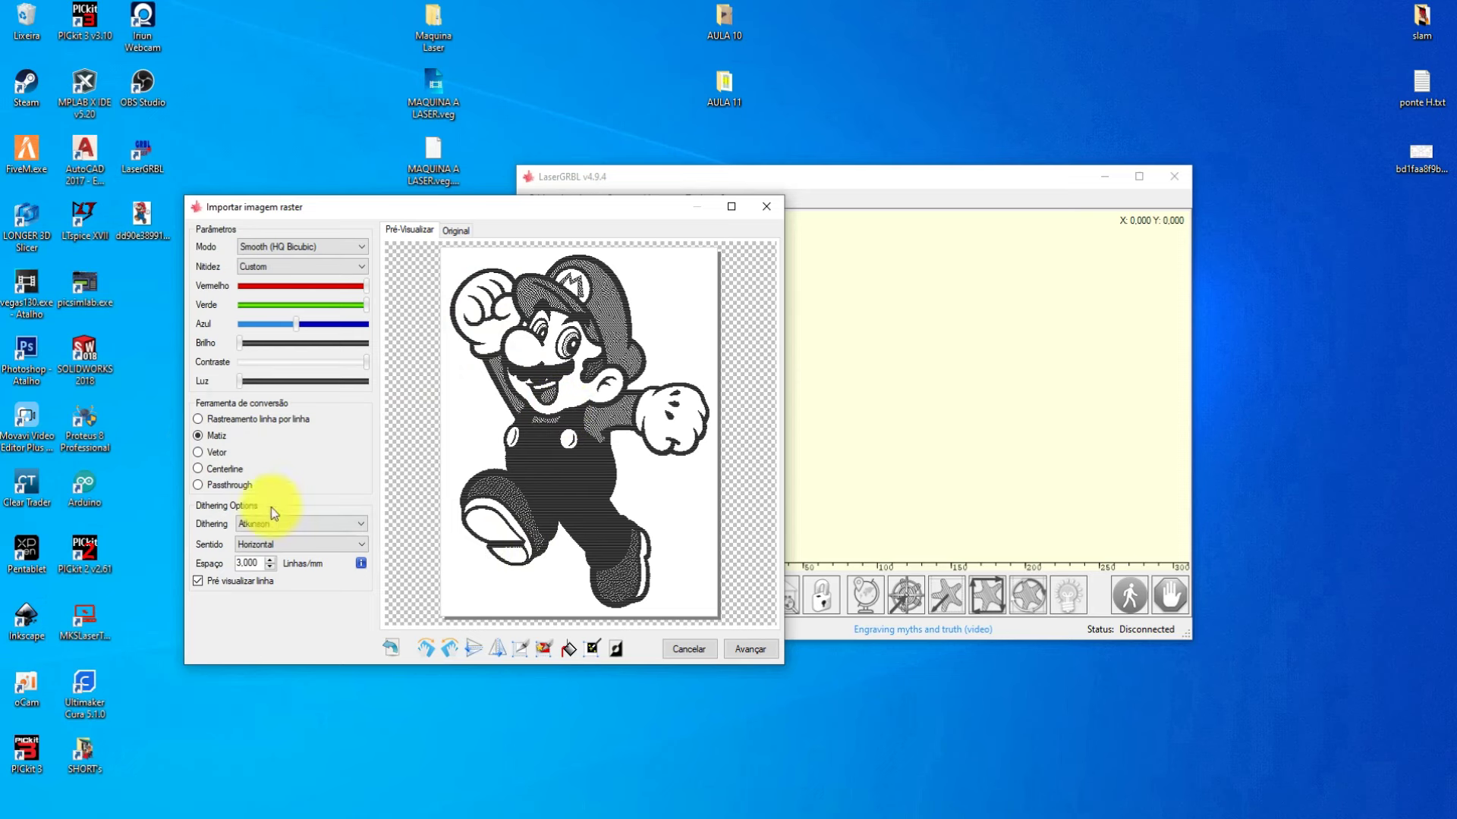
left_click(198, 452)
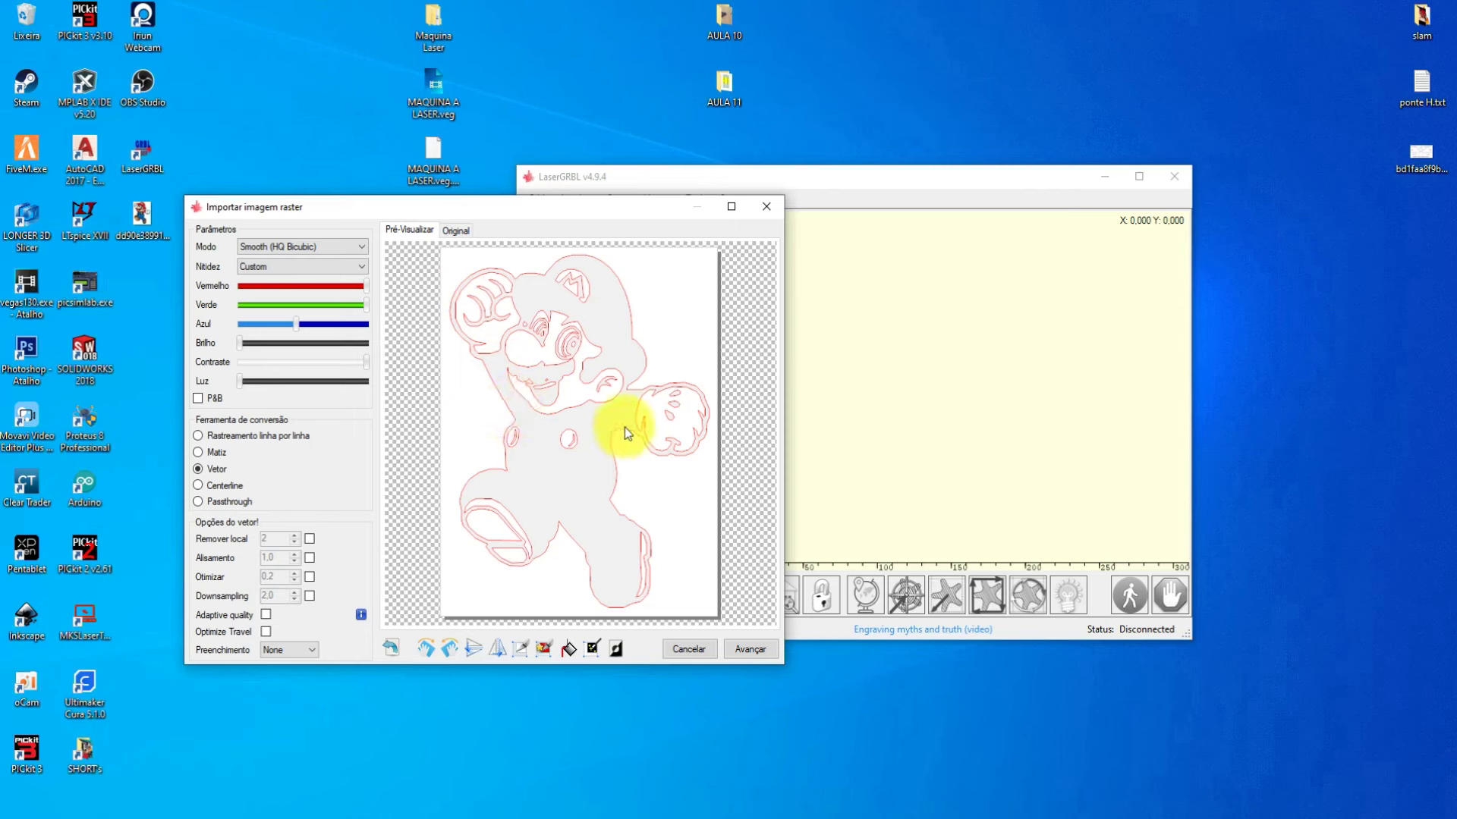
left_click(199, 485)
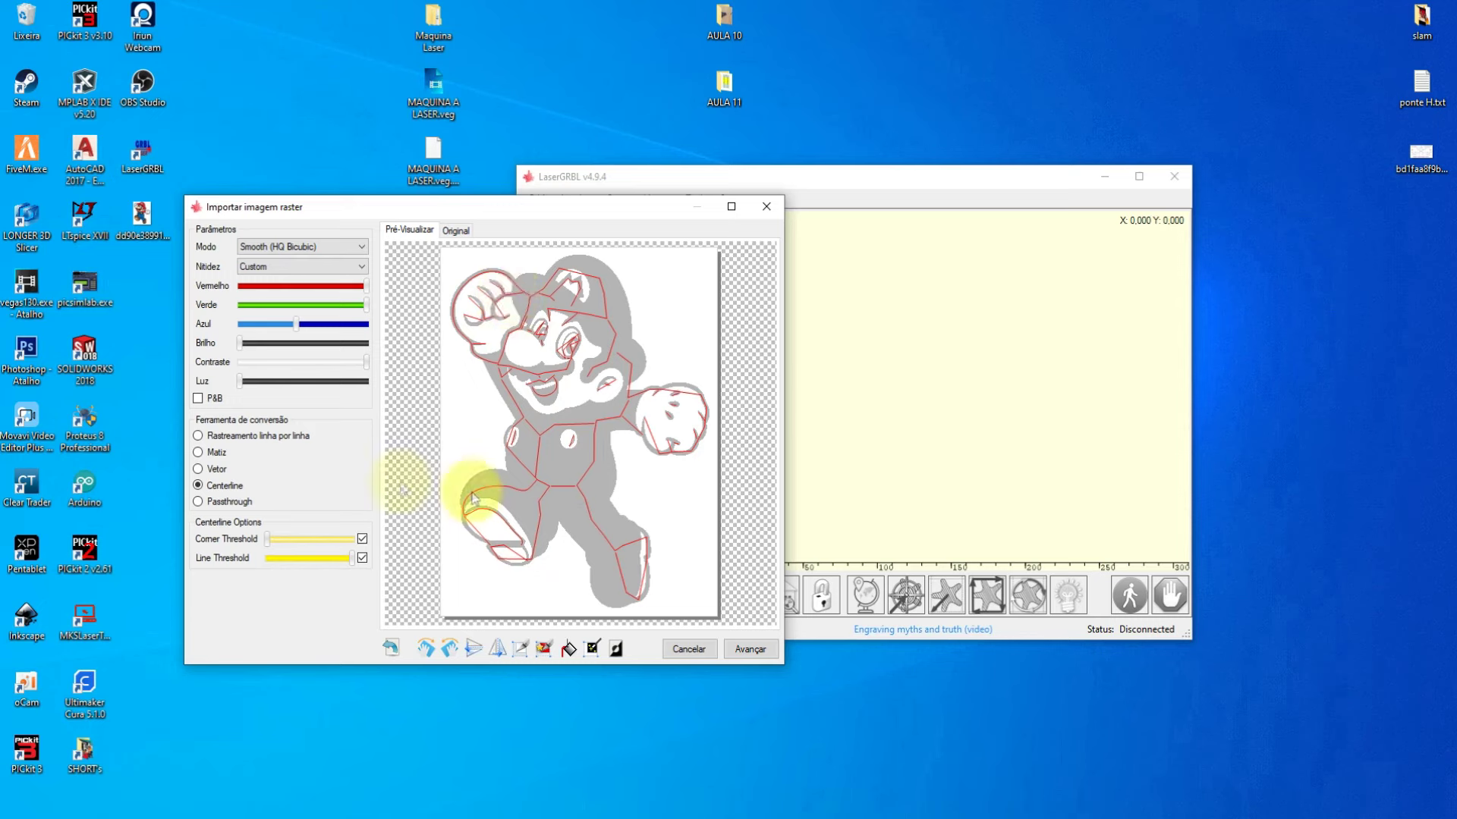
left_click(198, 502)
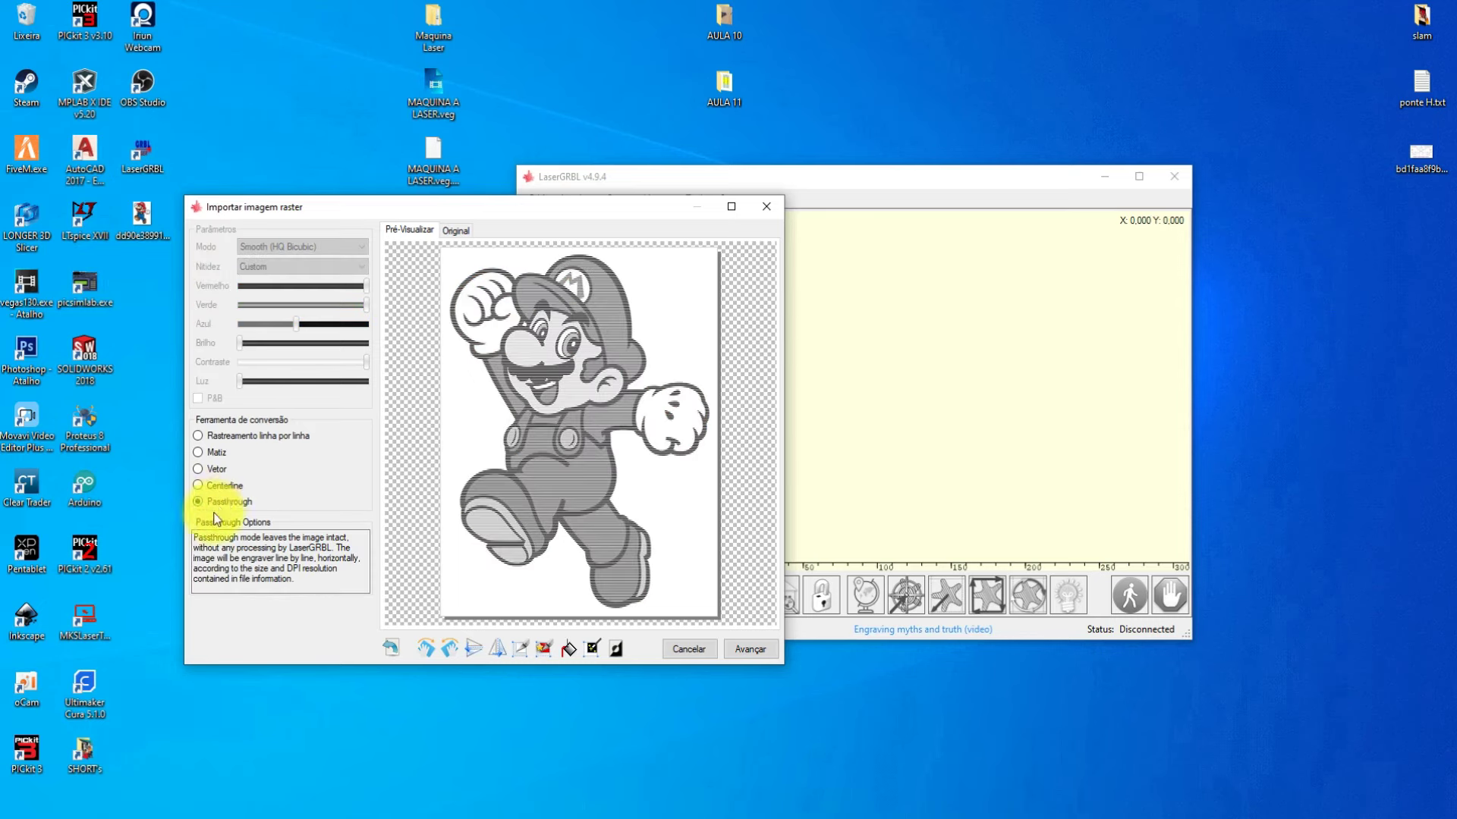
left_click(198, 436)
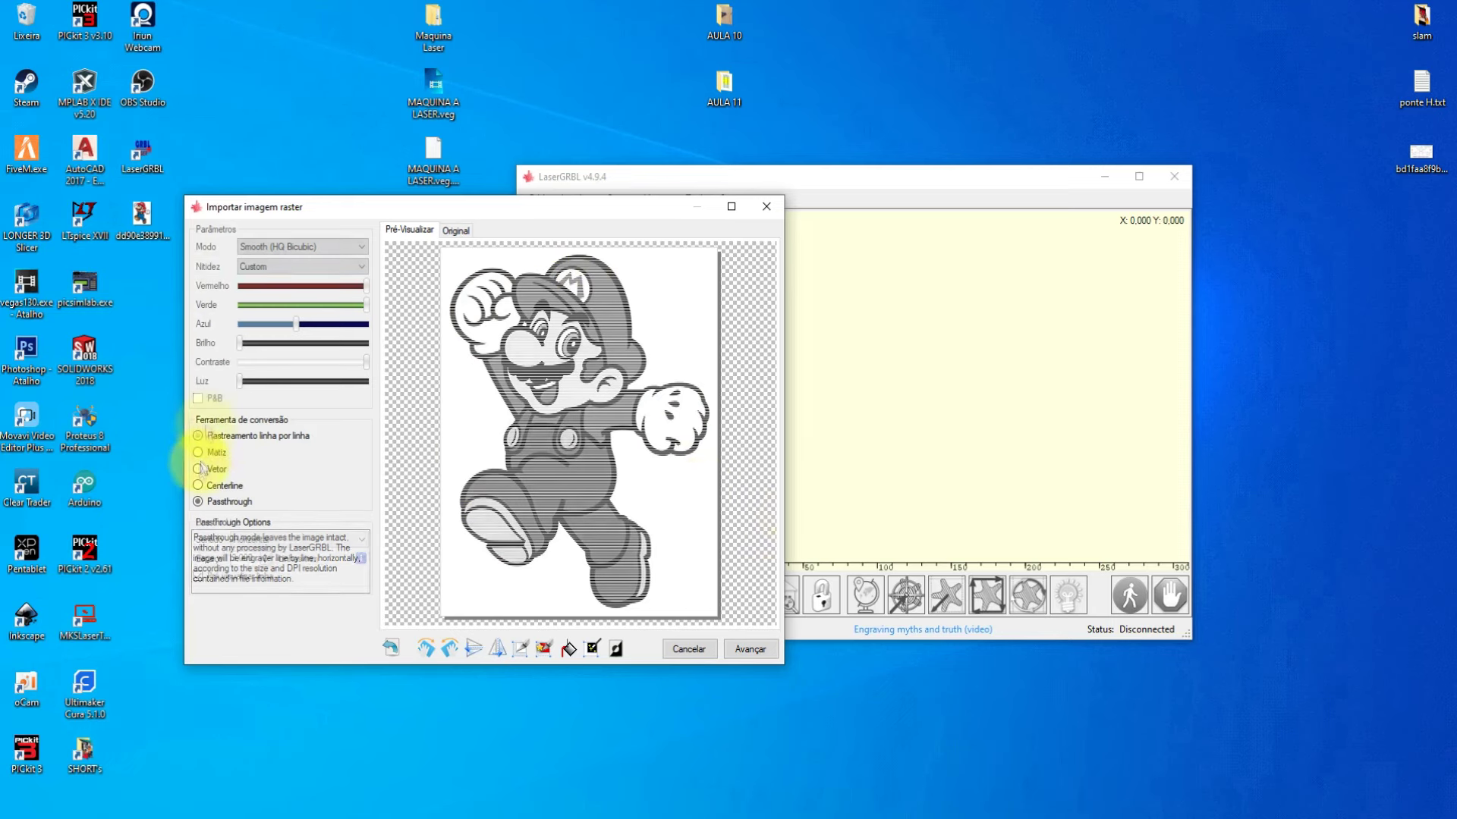
left_click(200, 453)
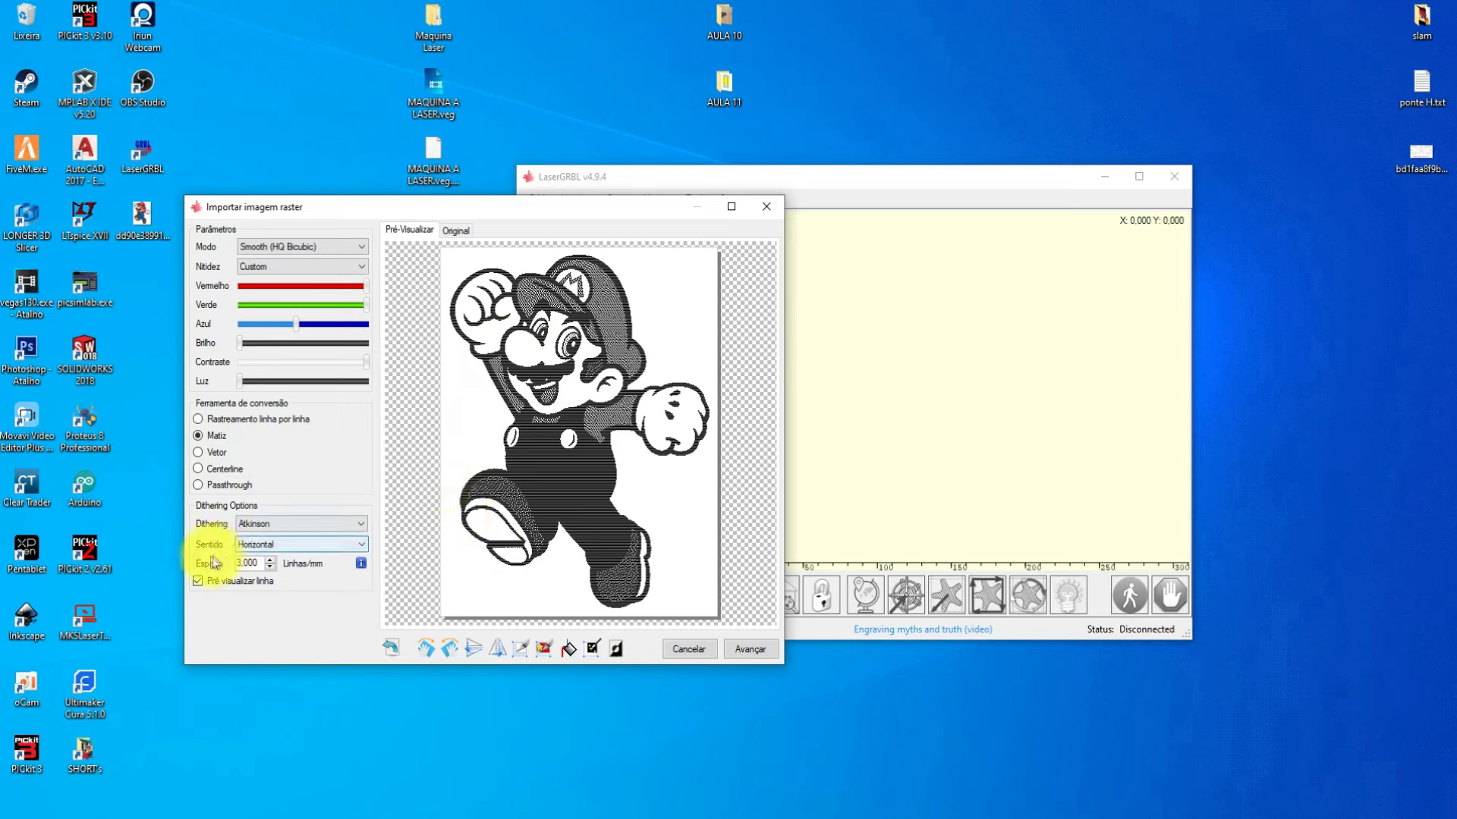
Preview other dithering methods such as Random, Stucki and SierraLight on the image and return to Atkinson
left_click(357, 523)
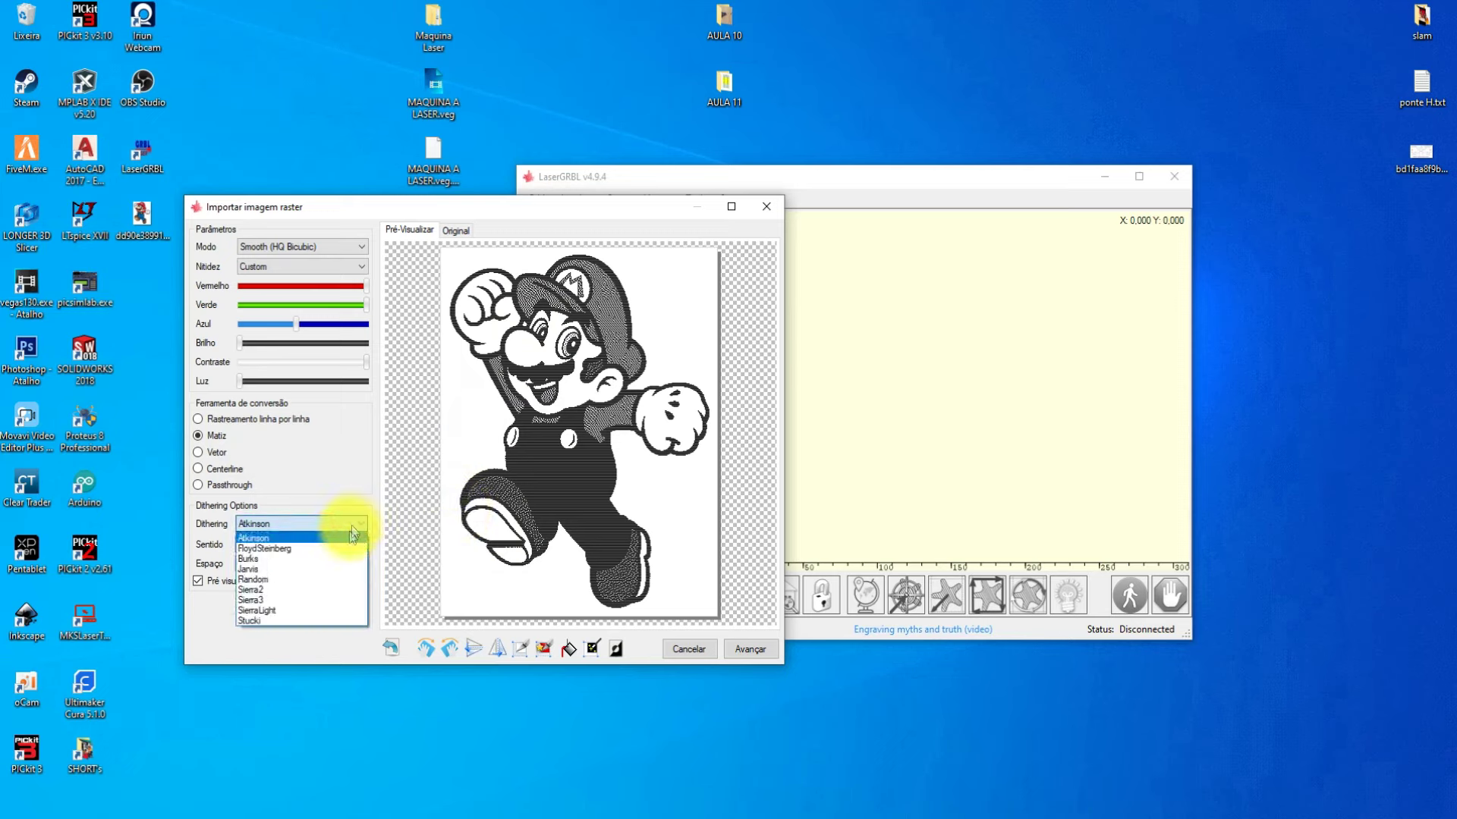
left_click(334, 552)
scroll(335, 550, "down", 6)
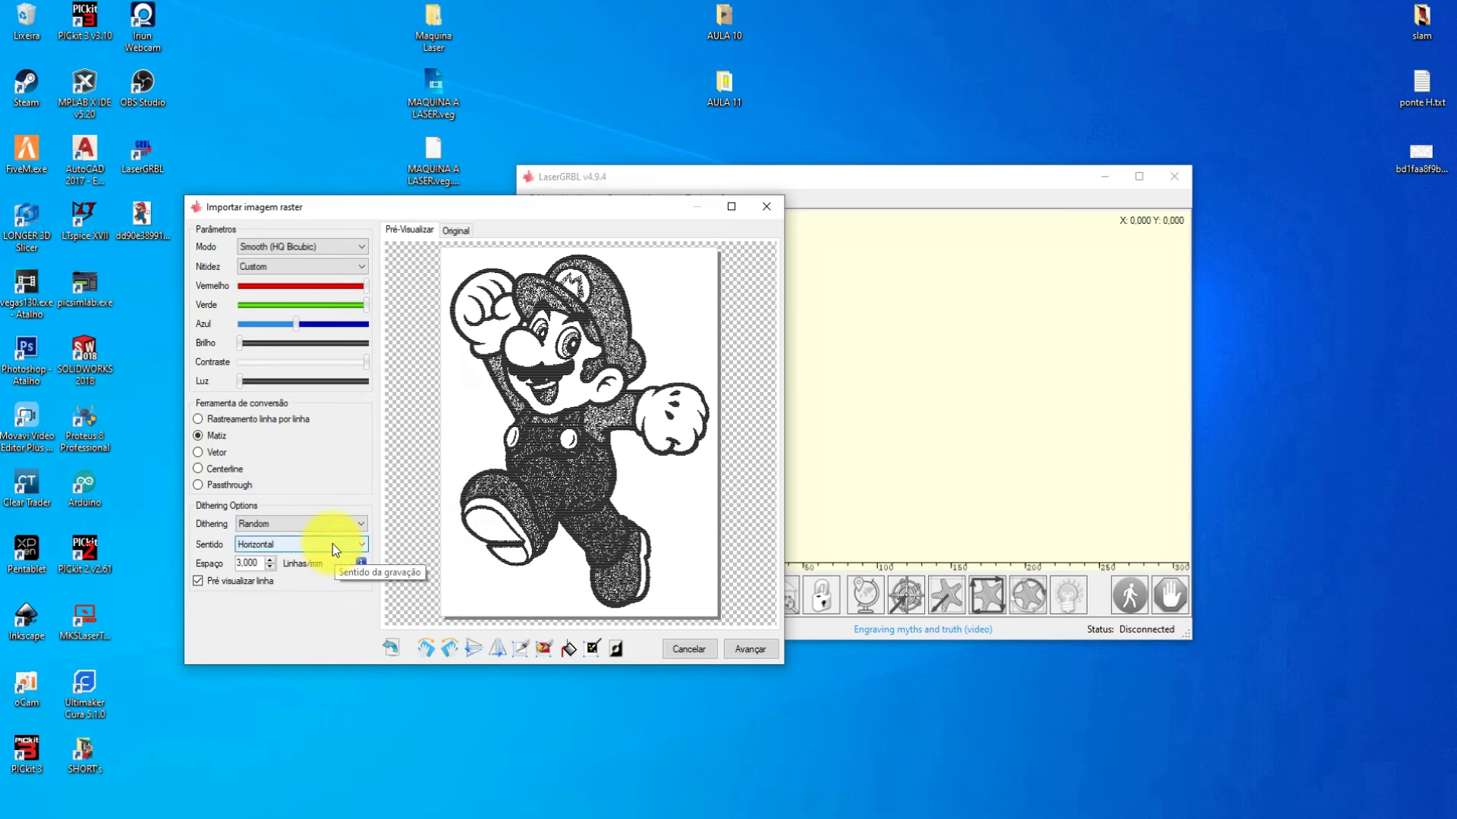
scroll(333, 543, "down", 1)
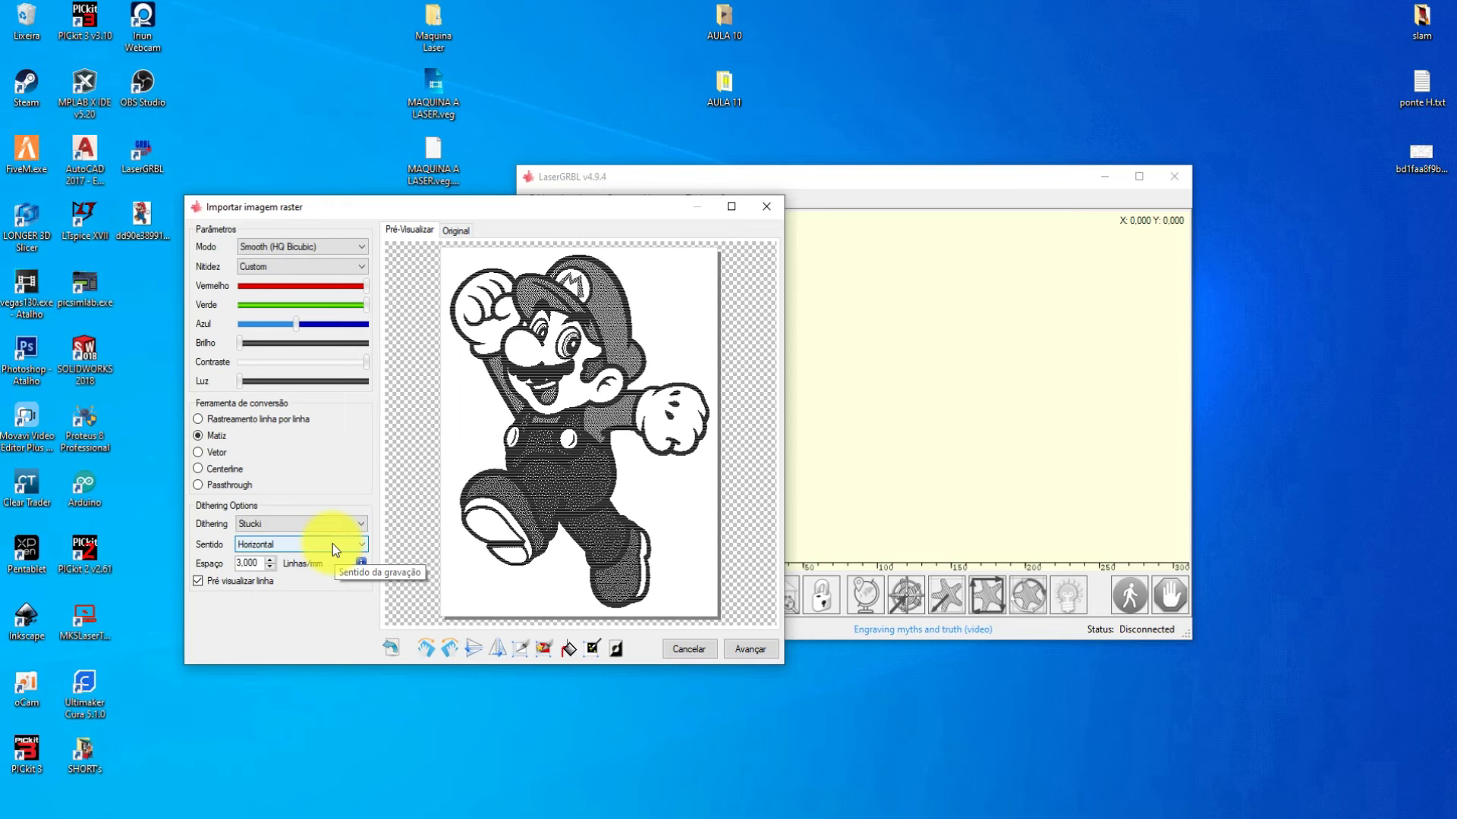
left_click(274, 522)
left_click(251, 569)
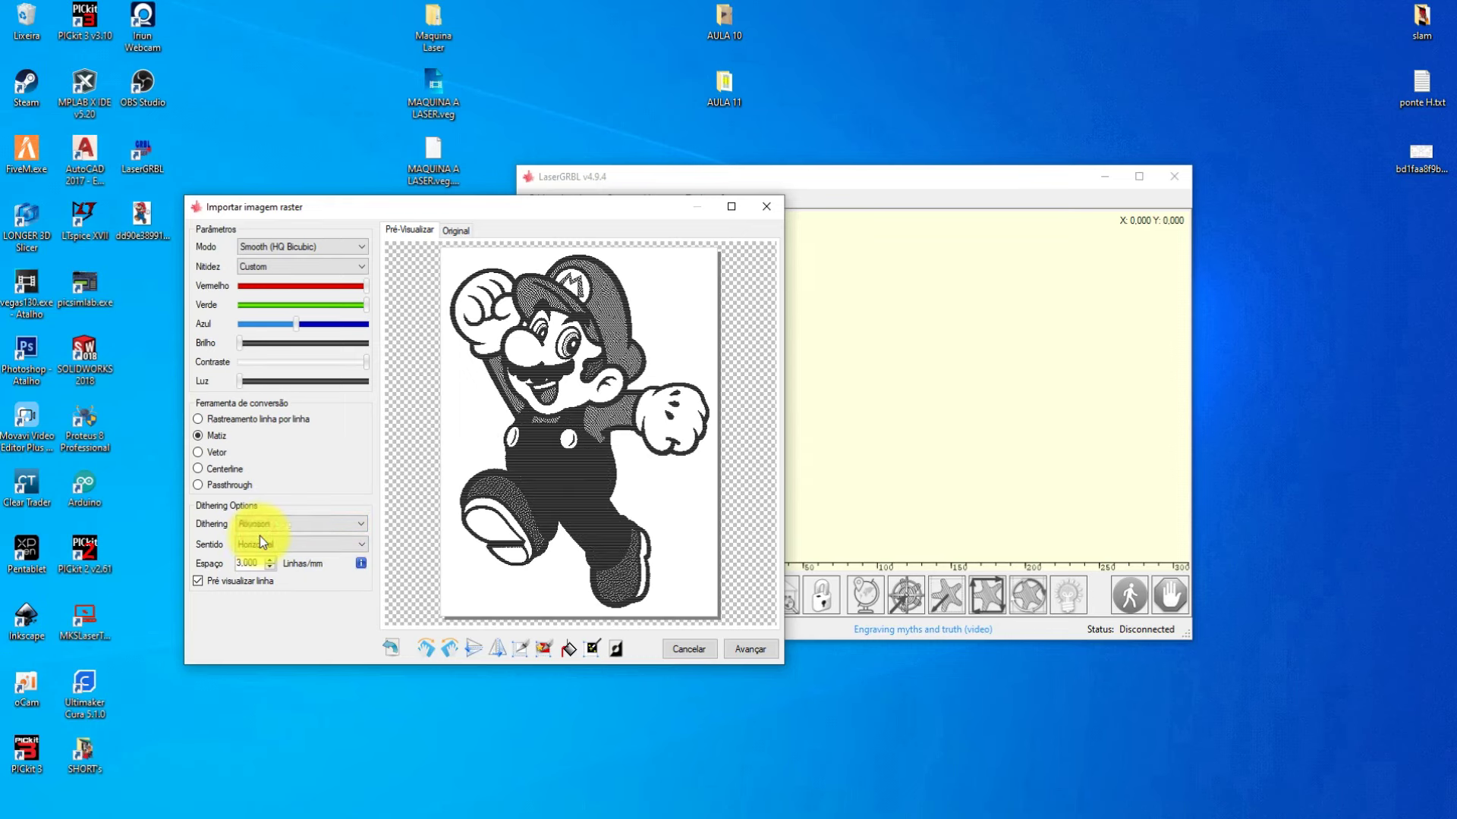
scroll(259, 535, "down", 1)
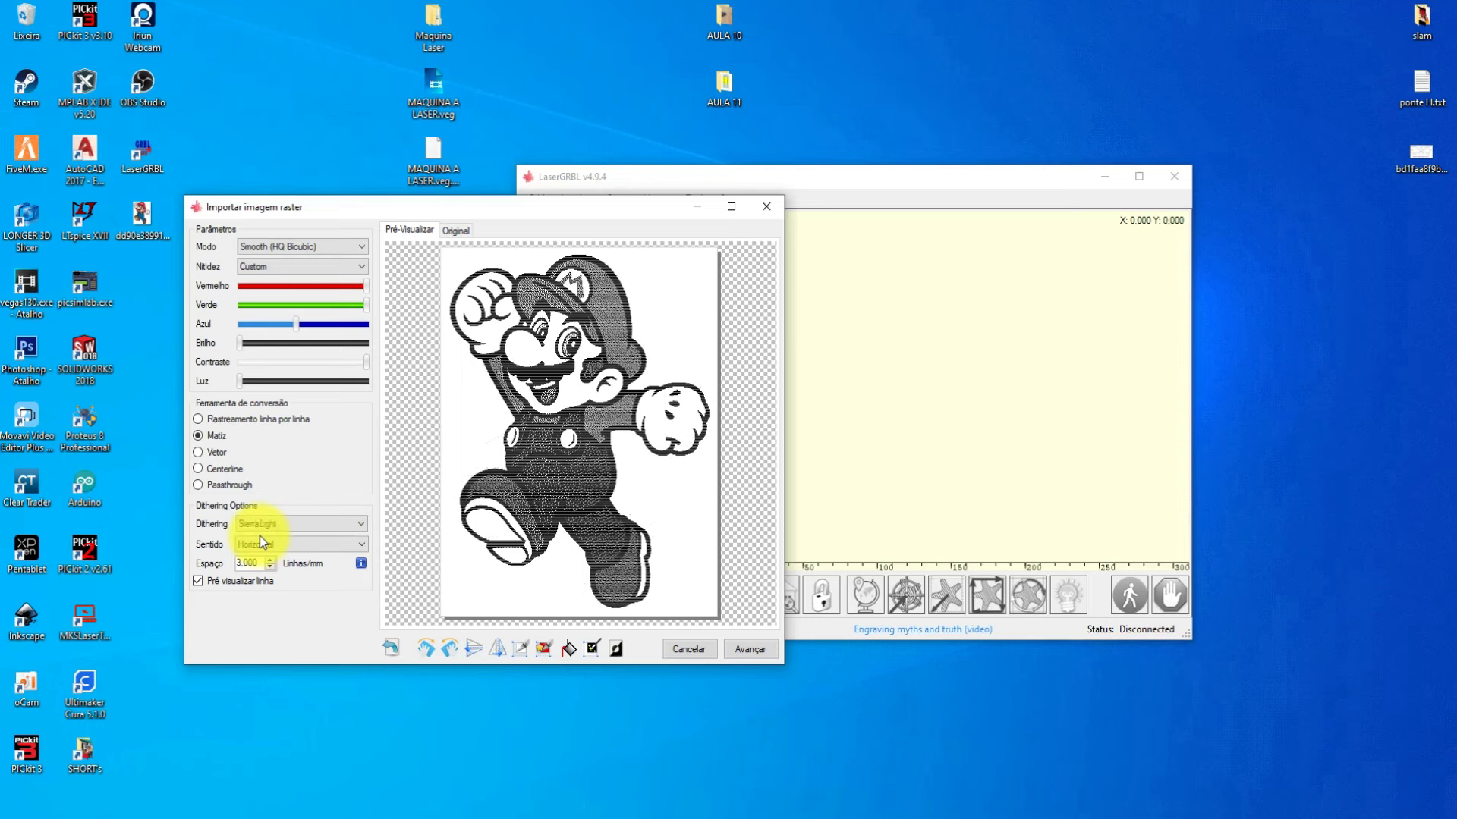
scroll(339, 528, "up", 1)
scroll(369, 516, "up", 2)
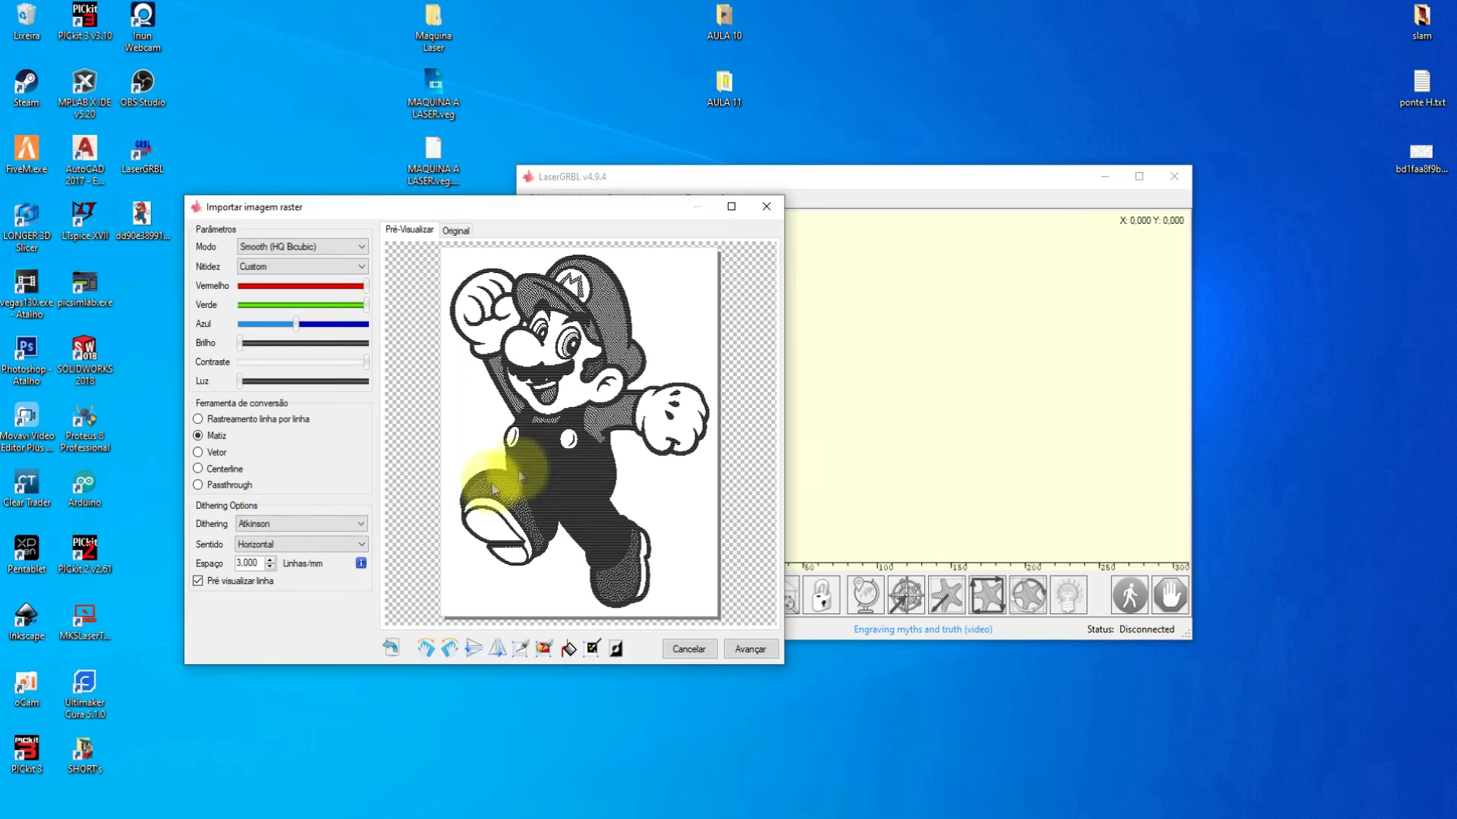
Preview the Diagonal engraving direction on the Mario image and return it to Horizontal
left_click(282, 544)
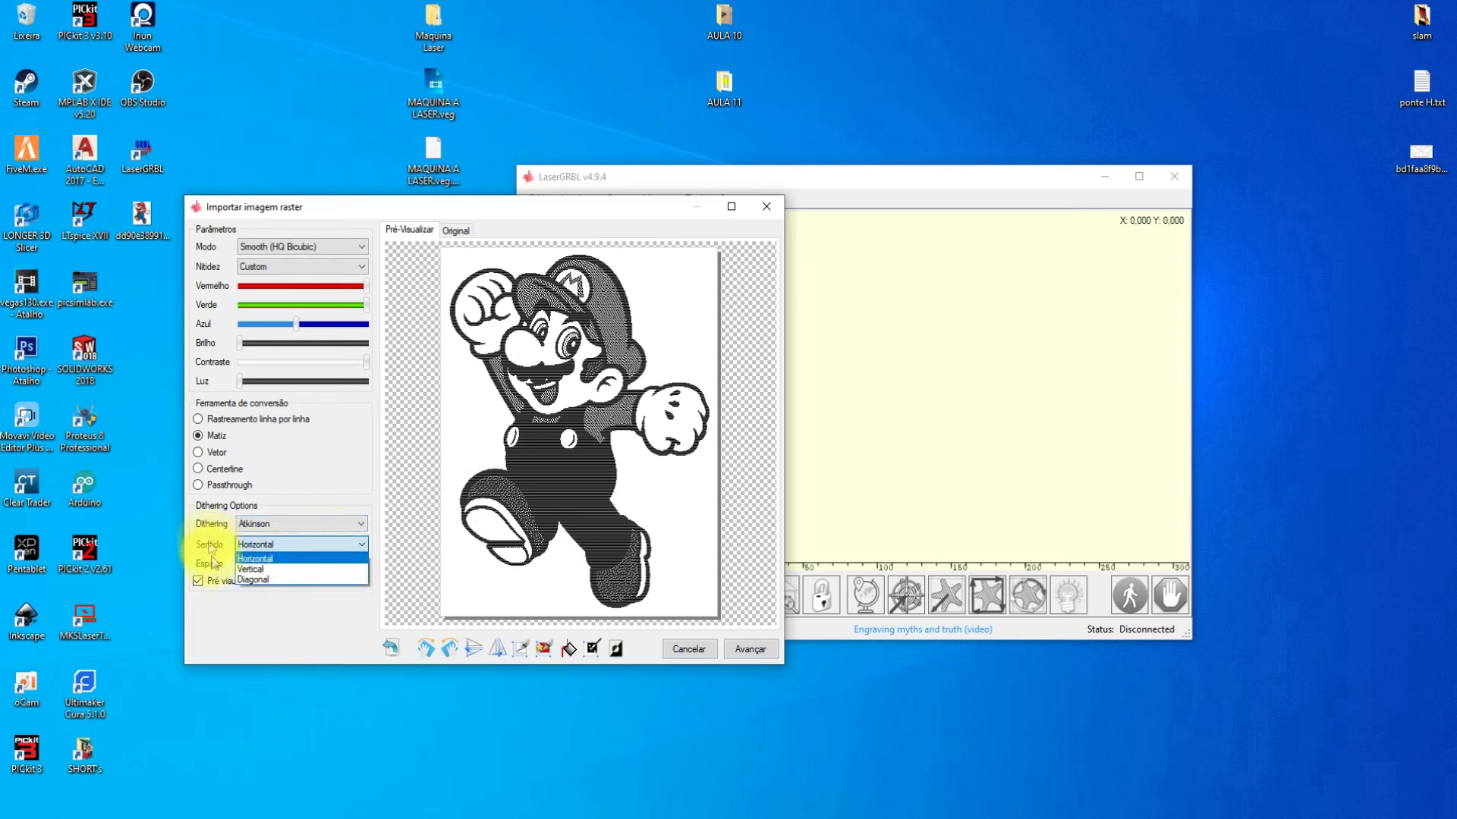
left_click(261, 580)
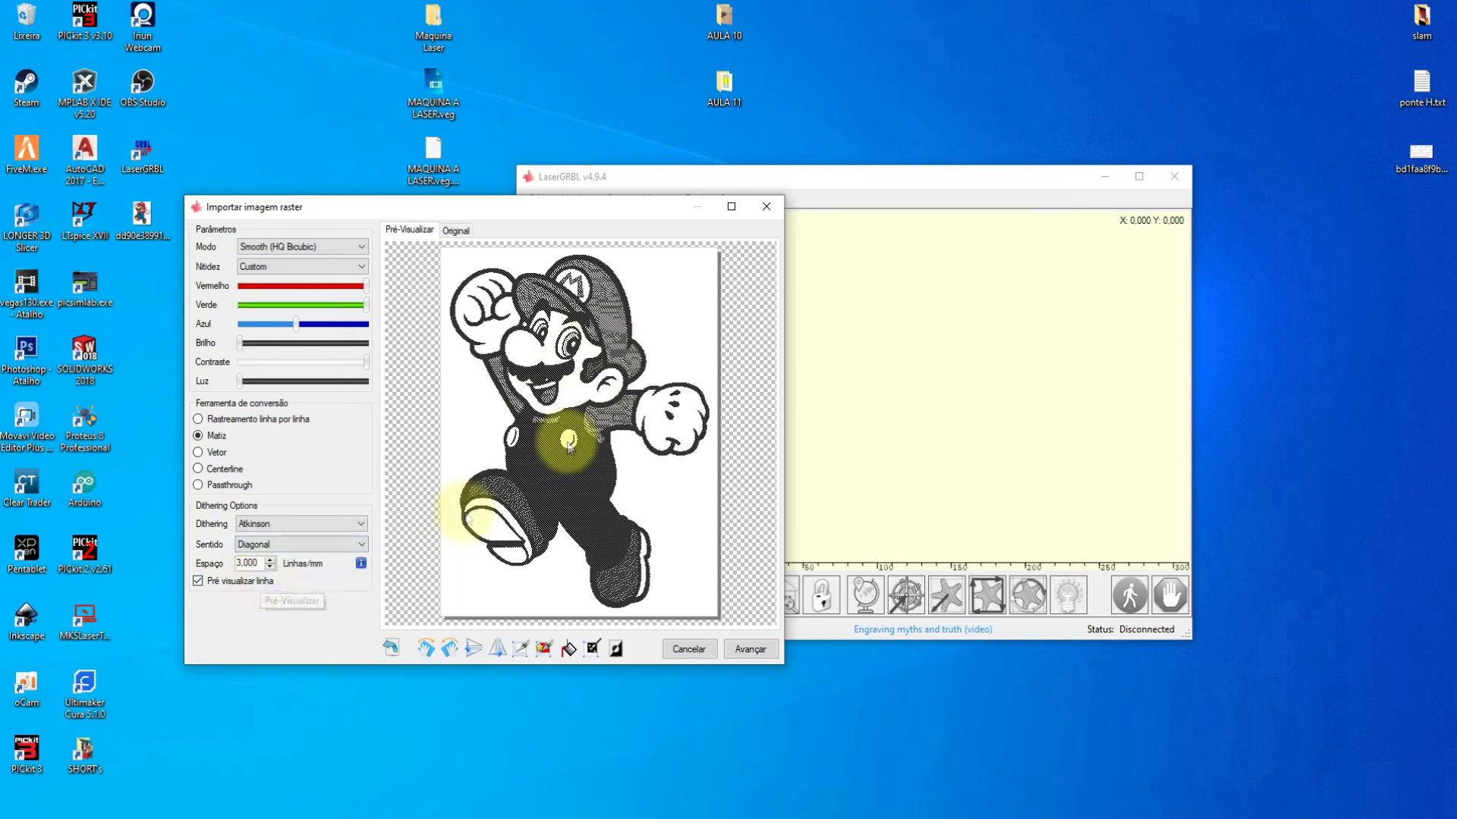
left_click(259, 544)
left_click(262, 560)
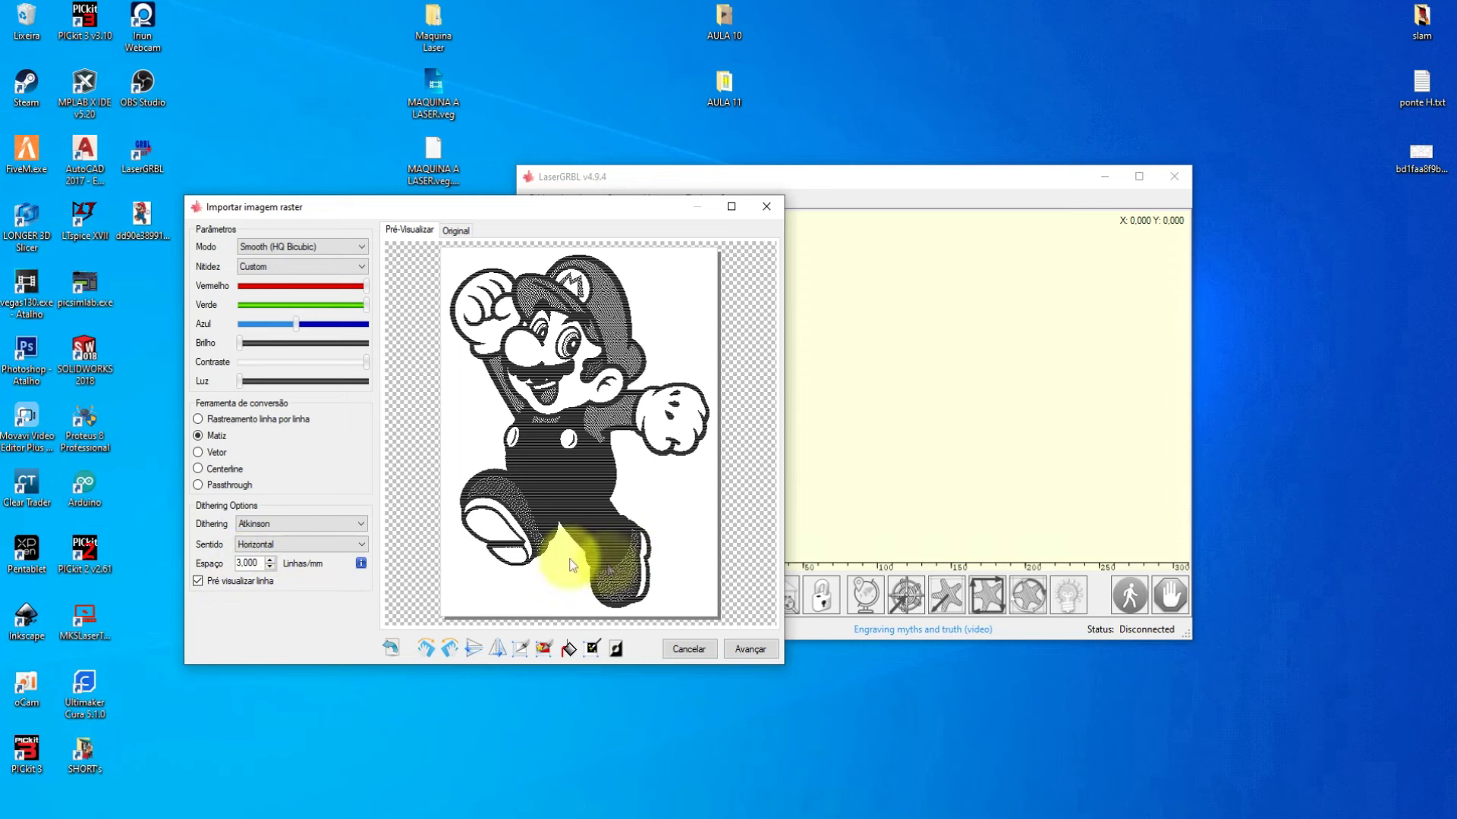
Try a higher line density for the engraving and reduce it to 1,000 lines/mm
left_click(264, 561)
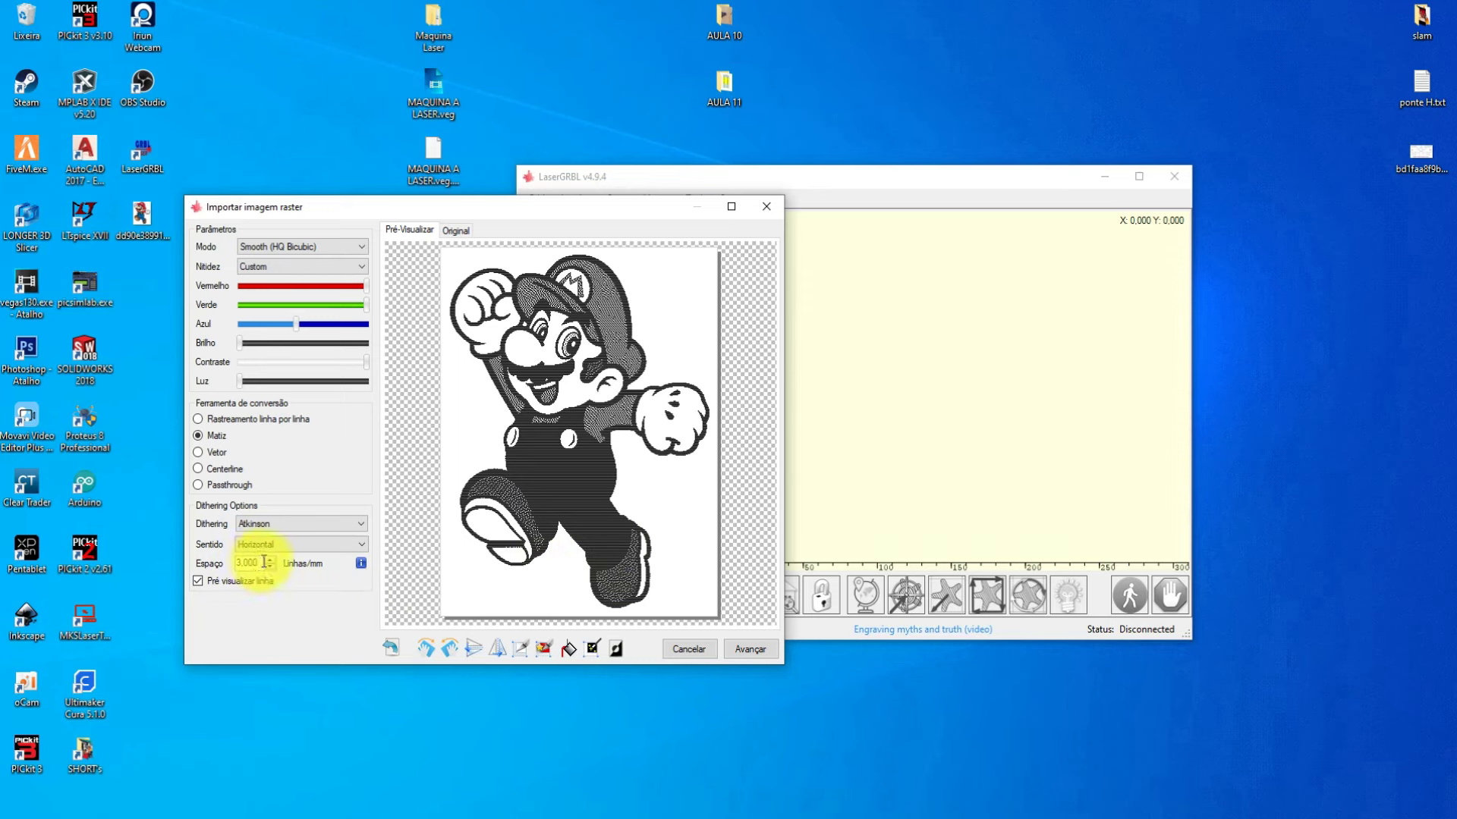
left_click(271, 559)
left_click(271, 559)
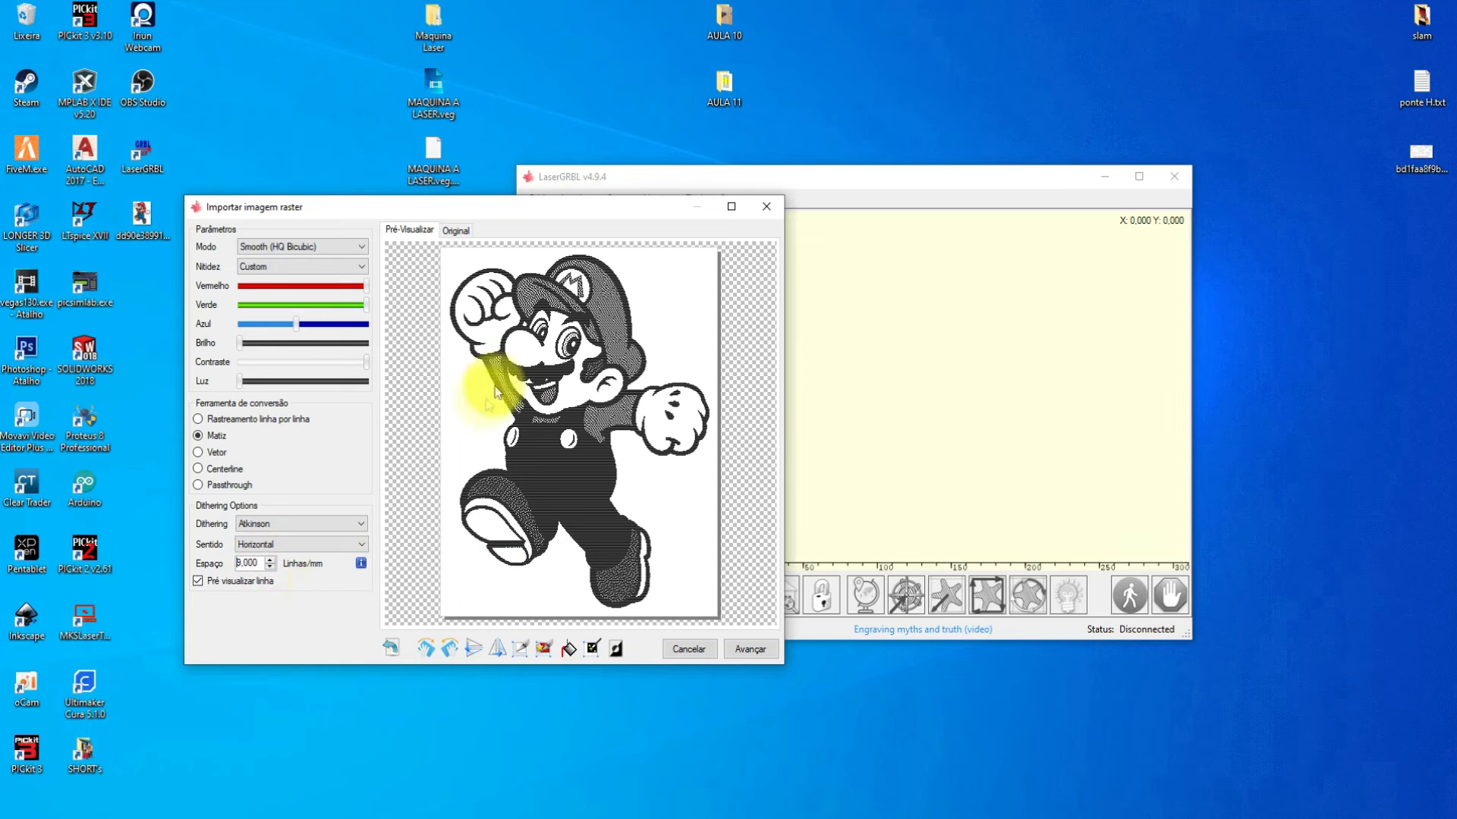
left_click(271, 567)
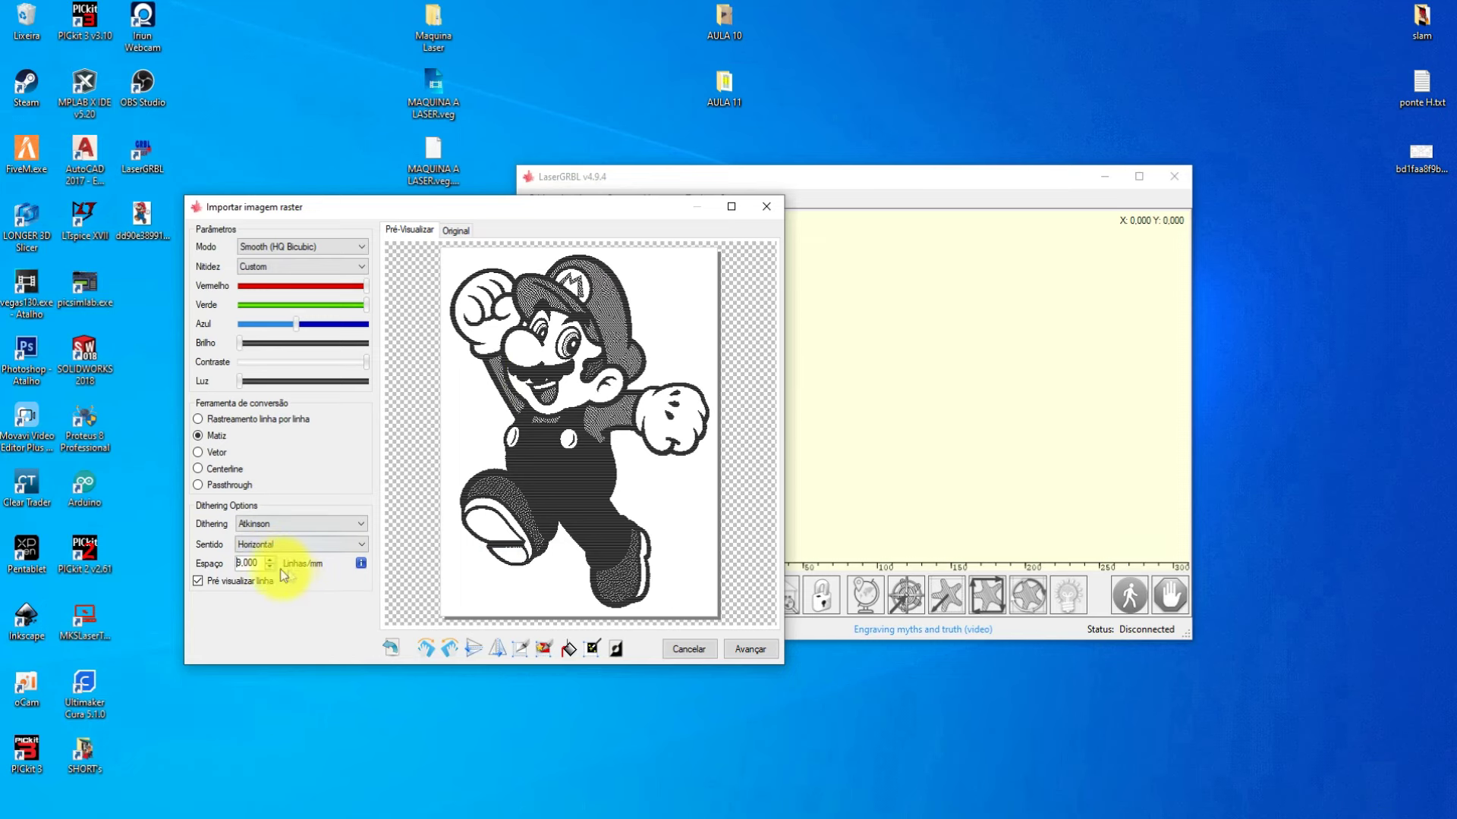
left_click(270, 567)
left_click(270, 568)
left_click(270, 567)
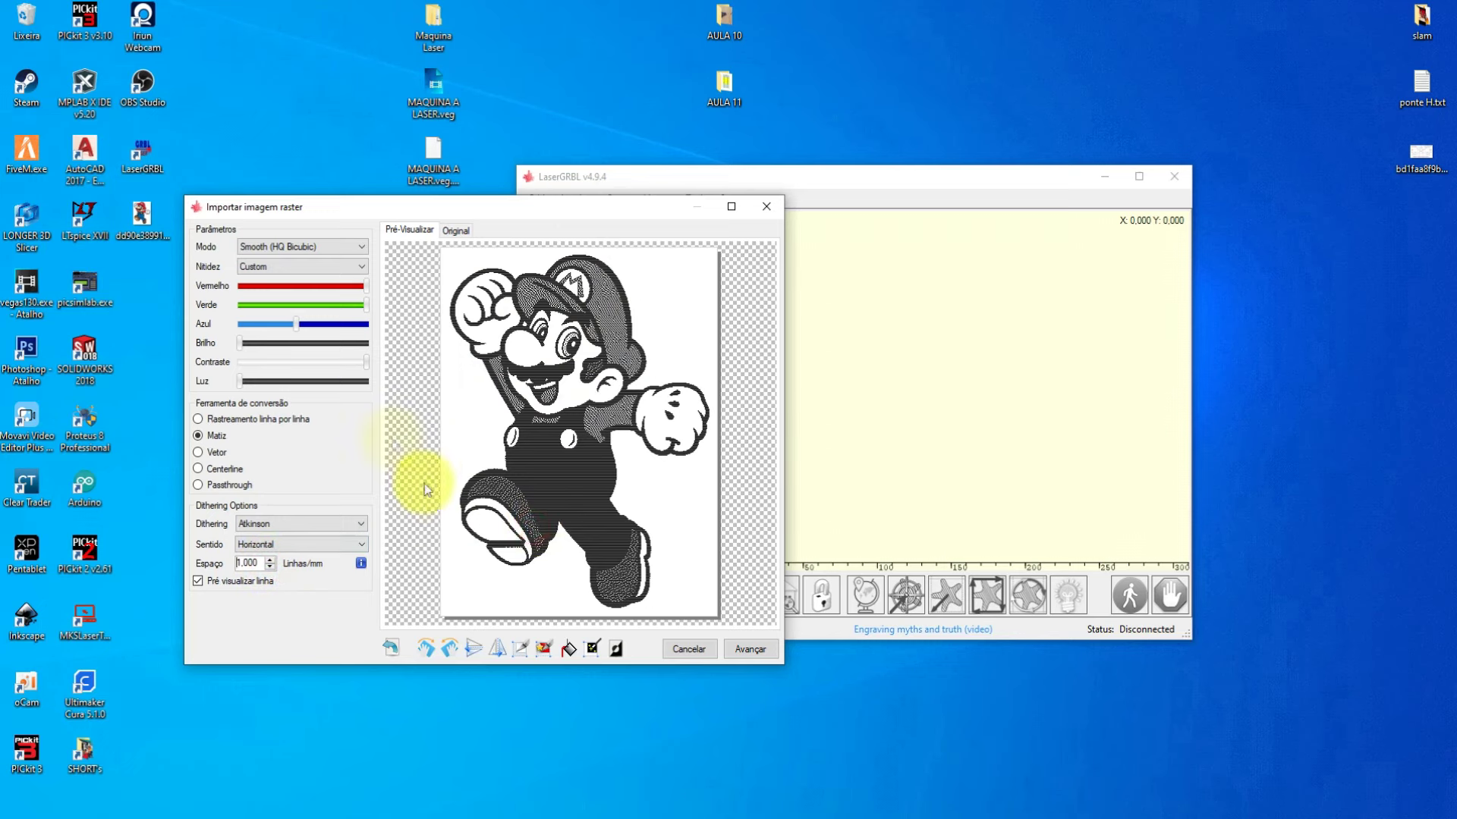
Toggle the line preview off and on, and set the engraving density to 3,000 lines/mm
left_click(198, 581)
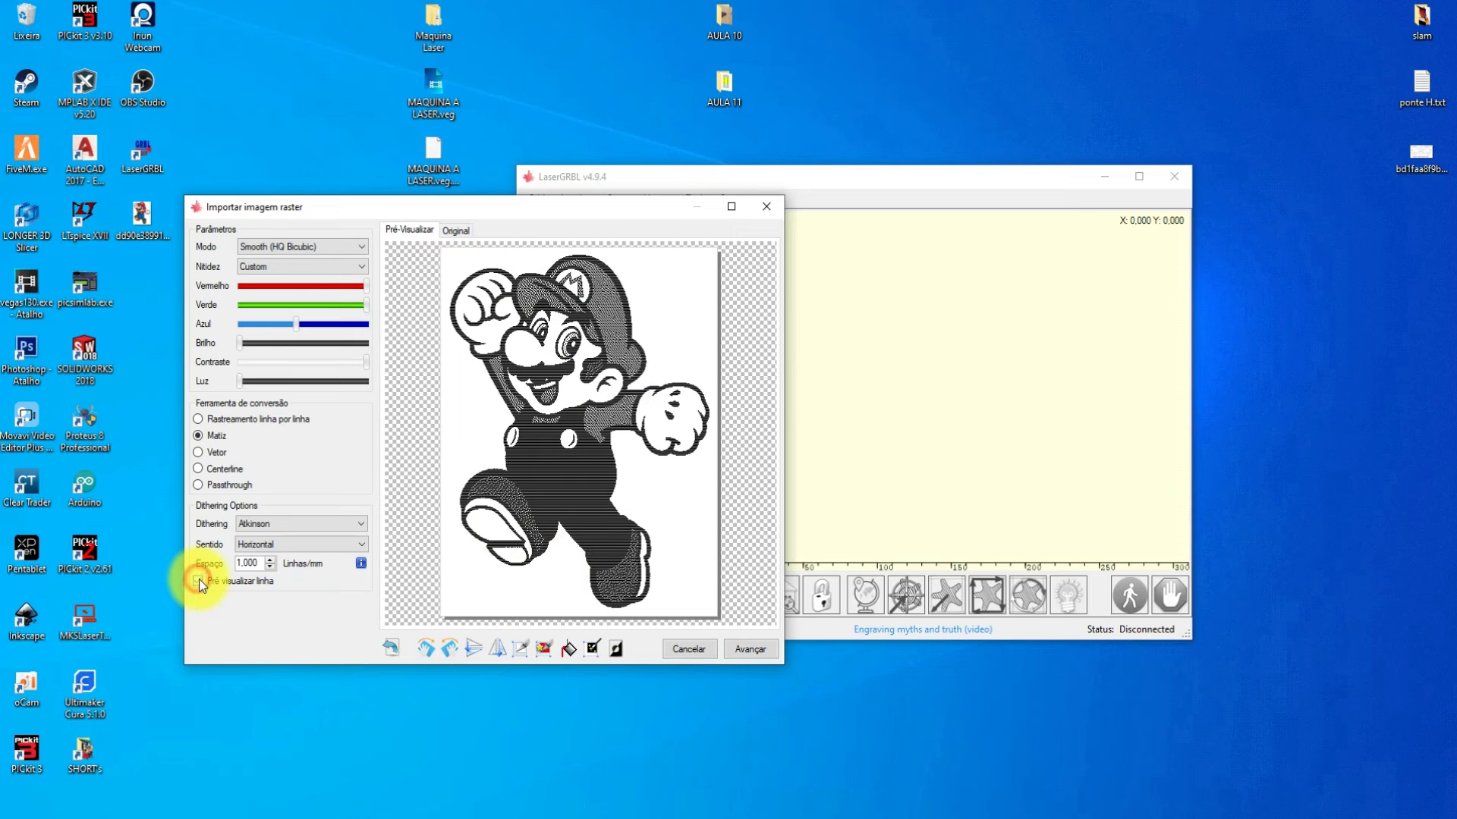
left_click(198, 581)
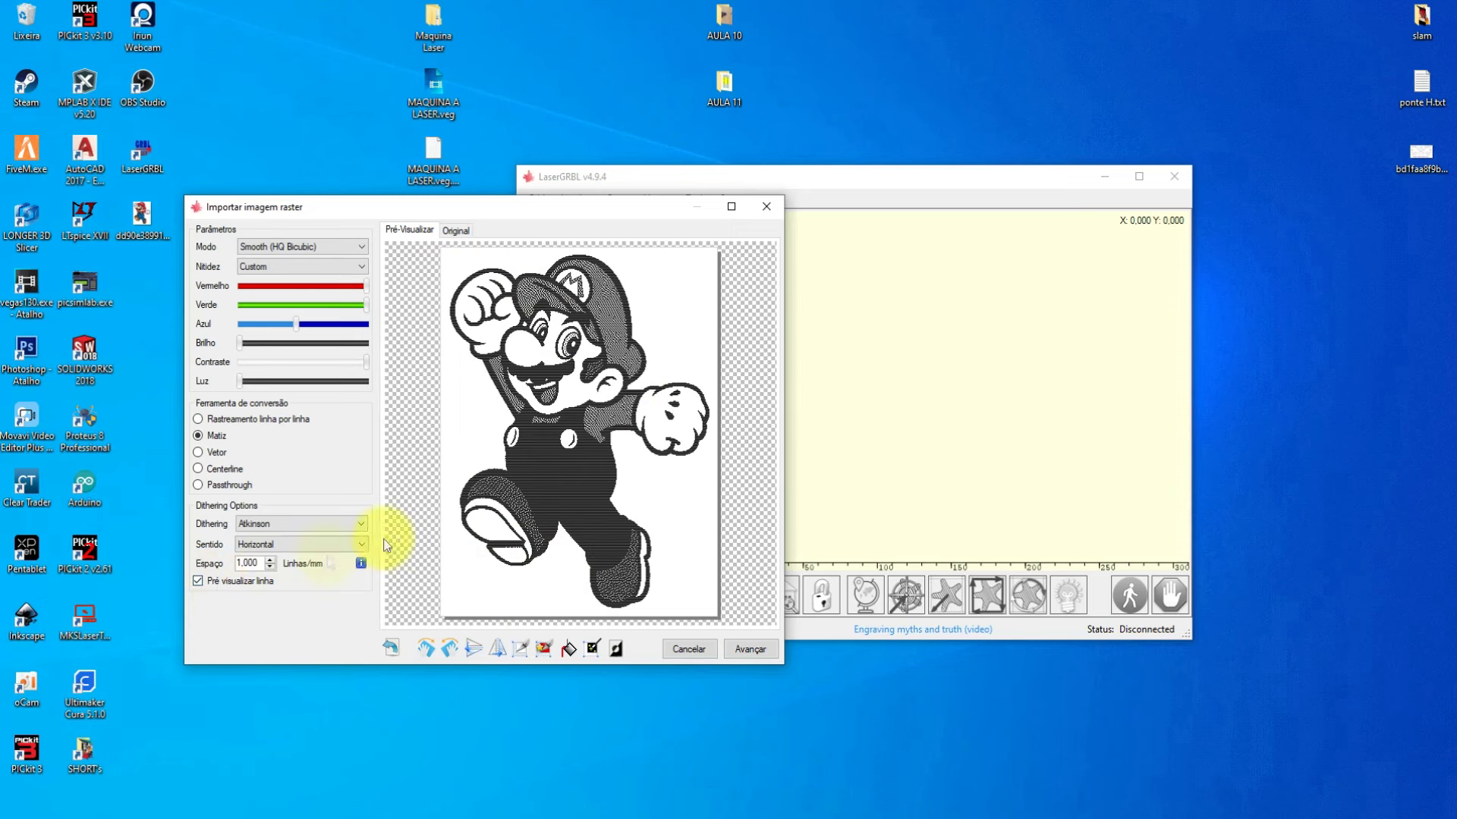
left_click(270, 559)
left_click(270, 560)
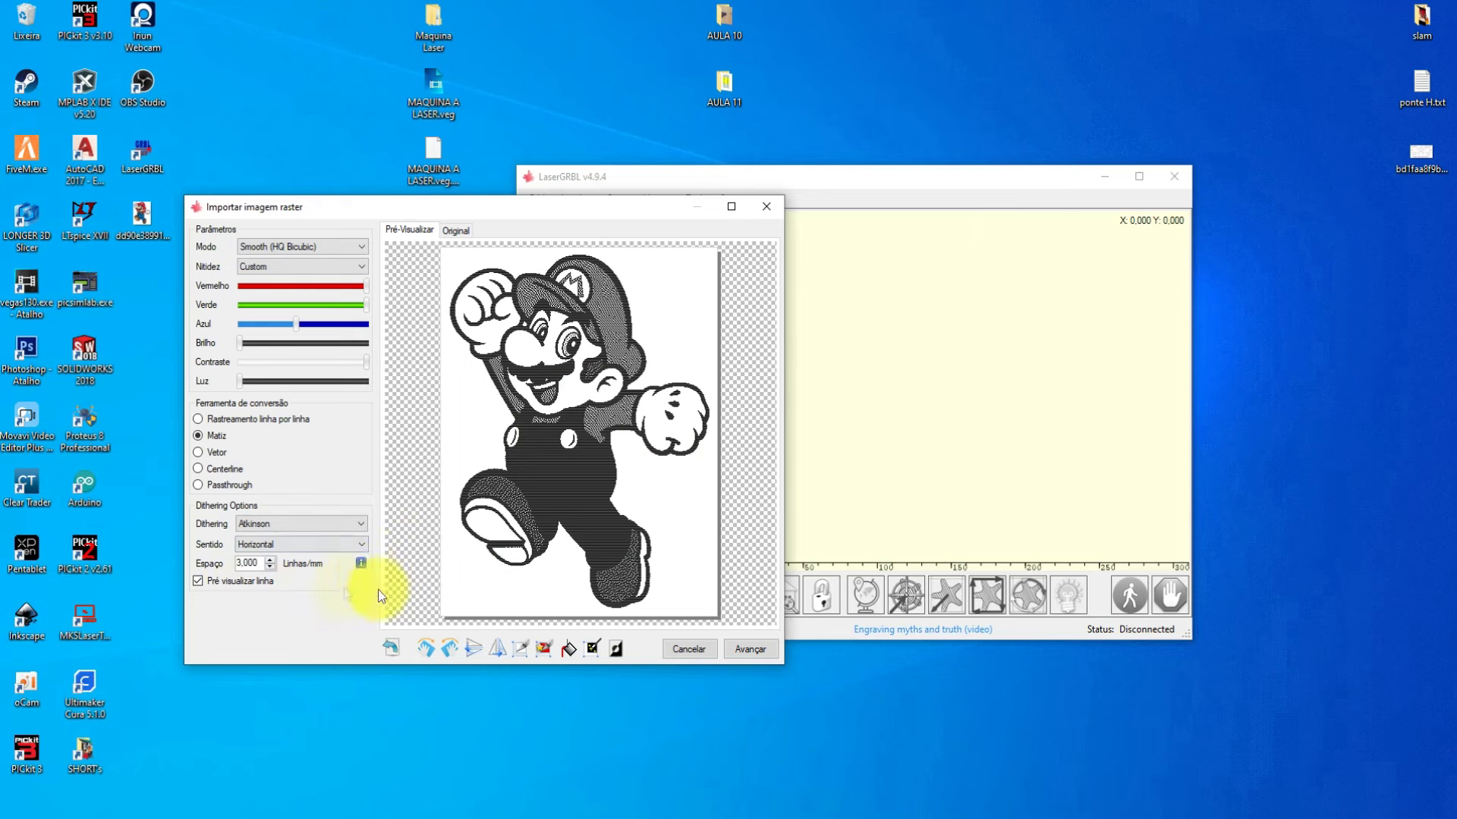
Preview the horizontal flip, vertical flip and full clockwise rotation of the Mario image, returning it to its original orientation
left_click(501, 650)
left_click(501, 649)
left_click(477, 649)
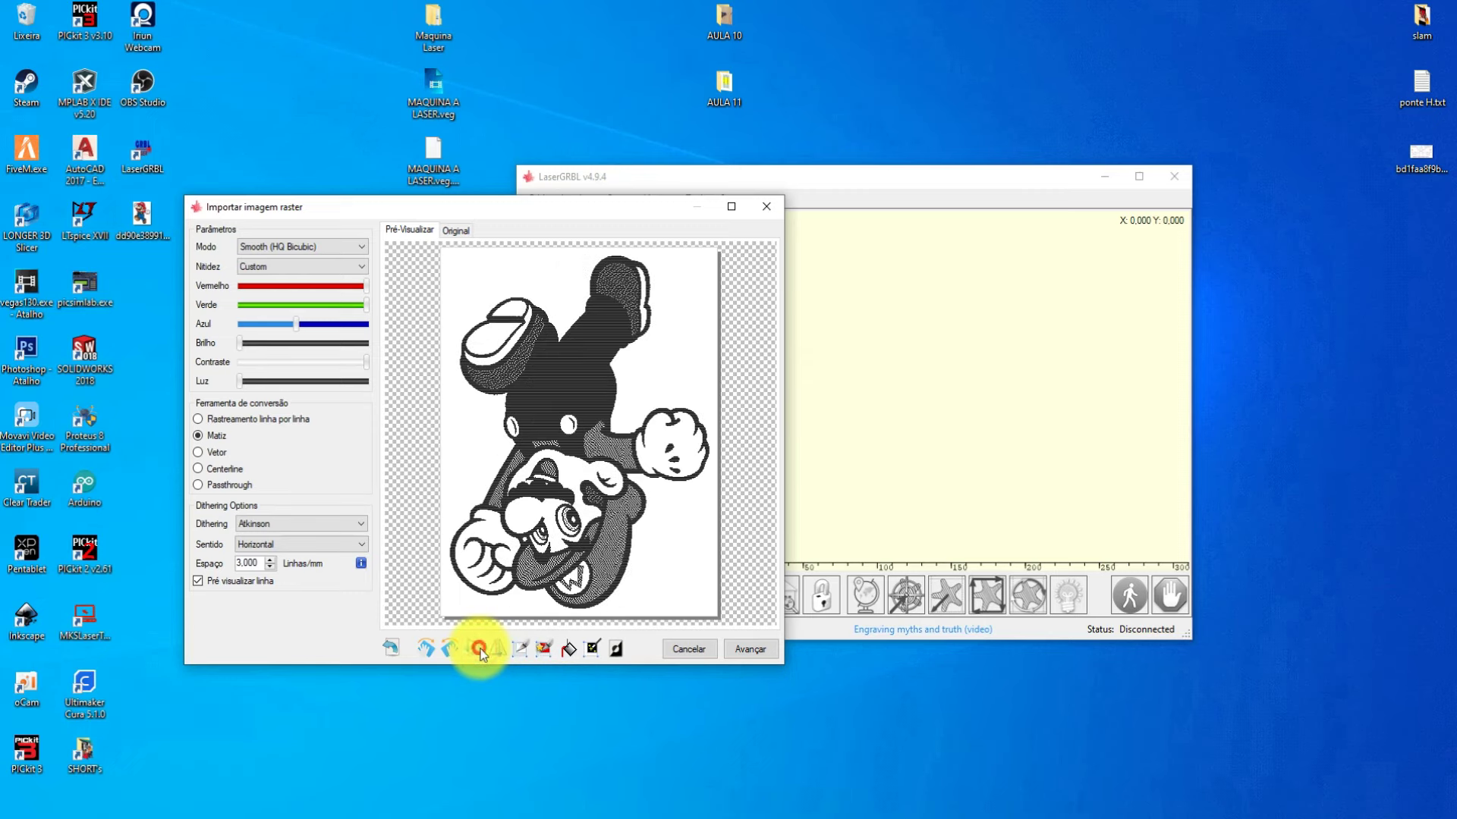
left_click(479, 649)
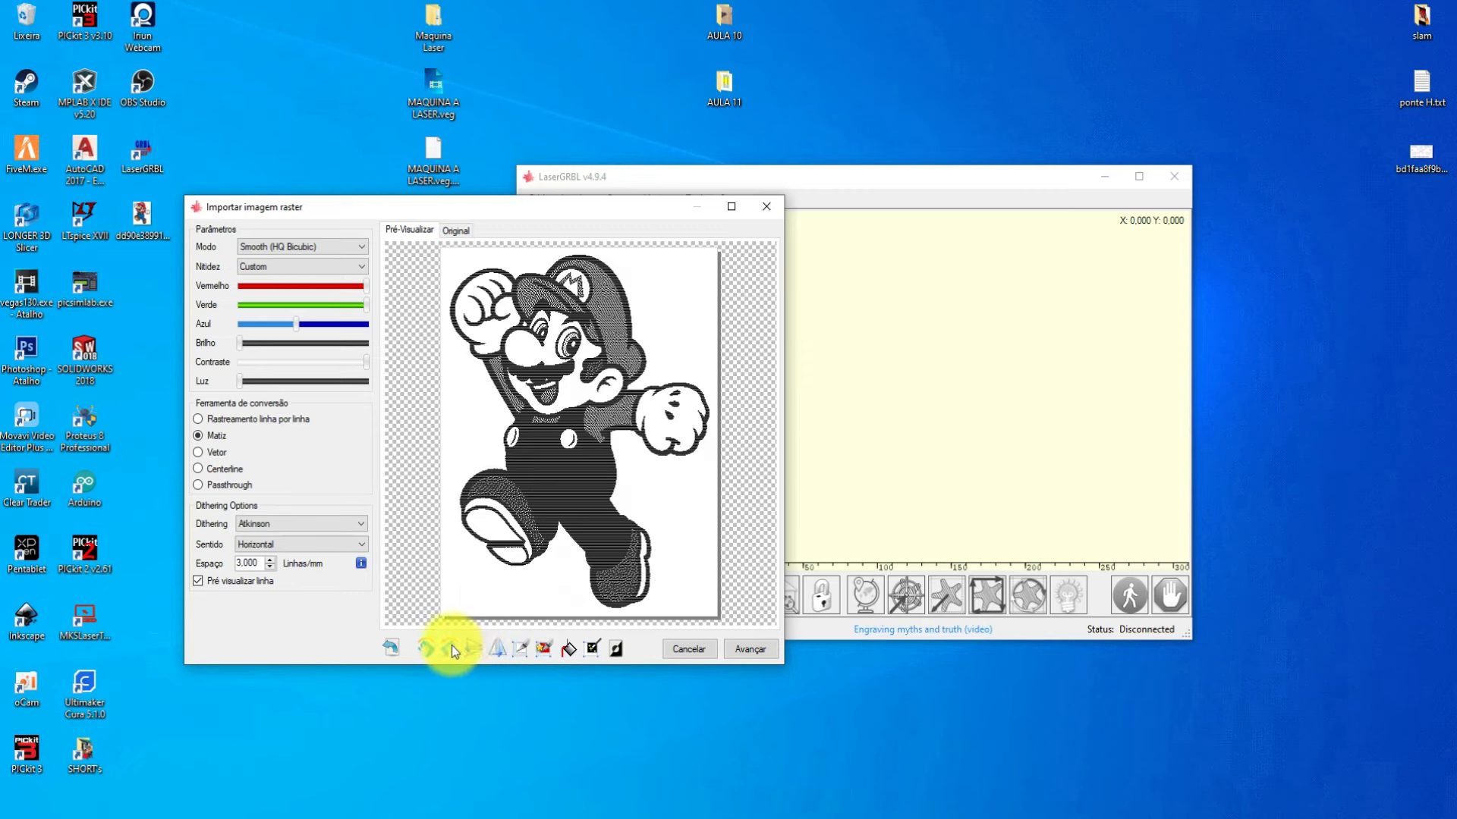
left_click(452, 647)
left_click(451, 647)
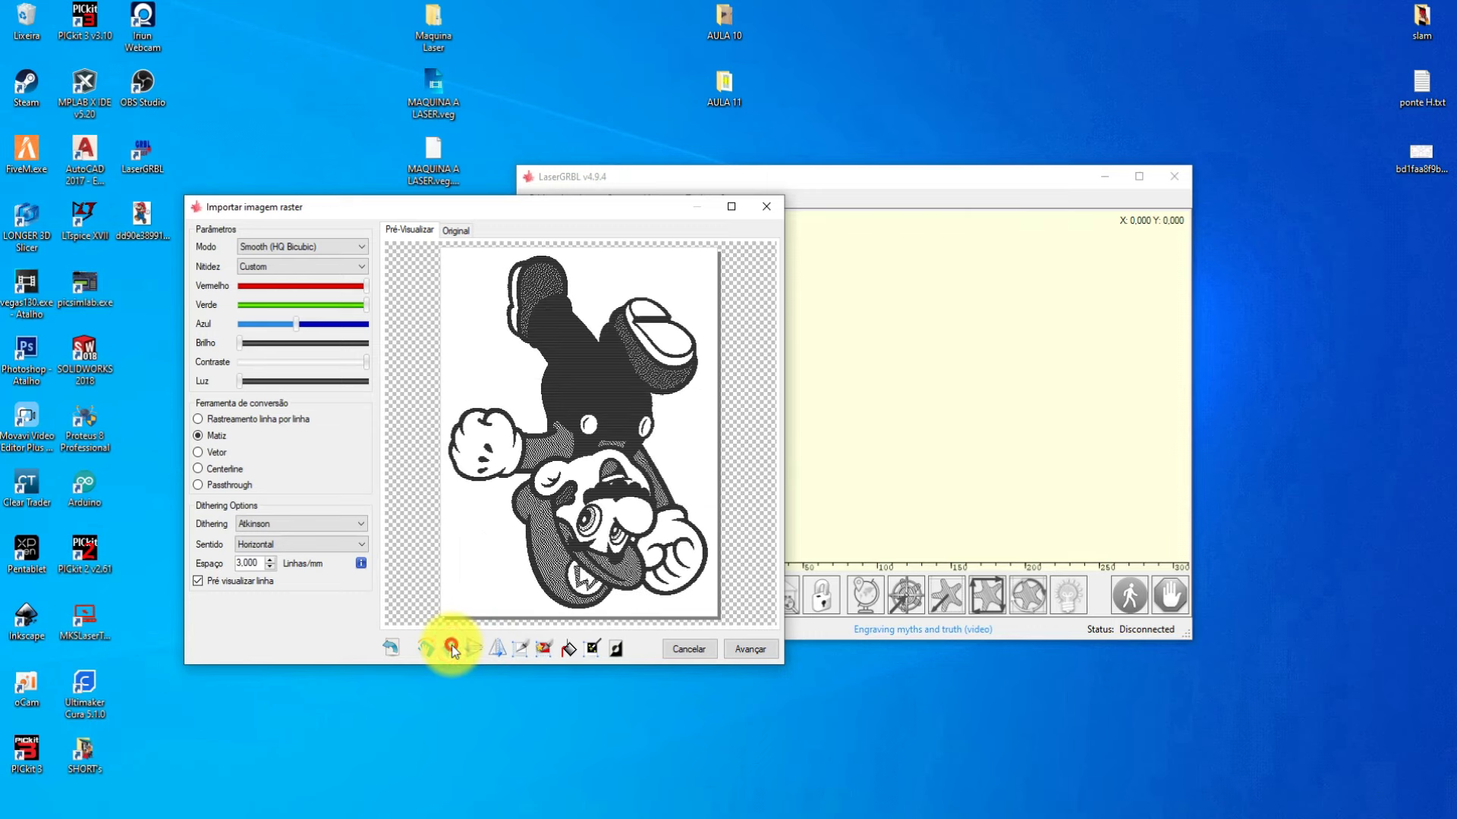
left_click(452, 647)
left_click(451, 647)
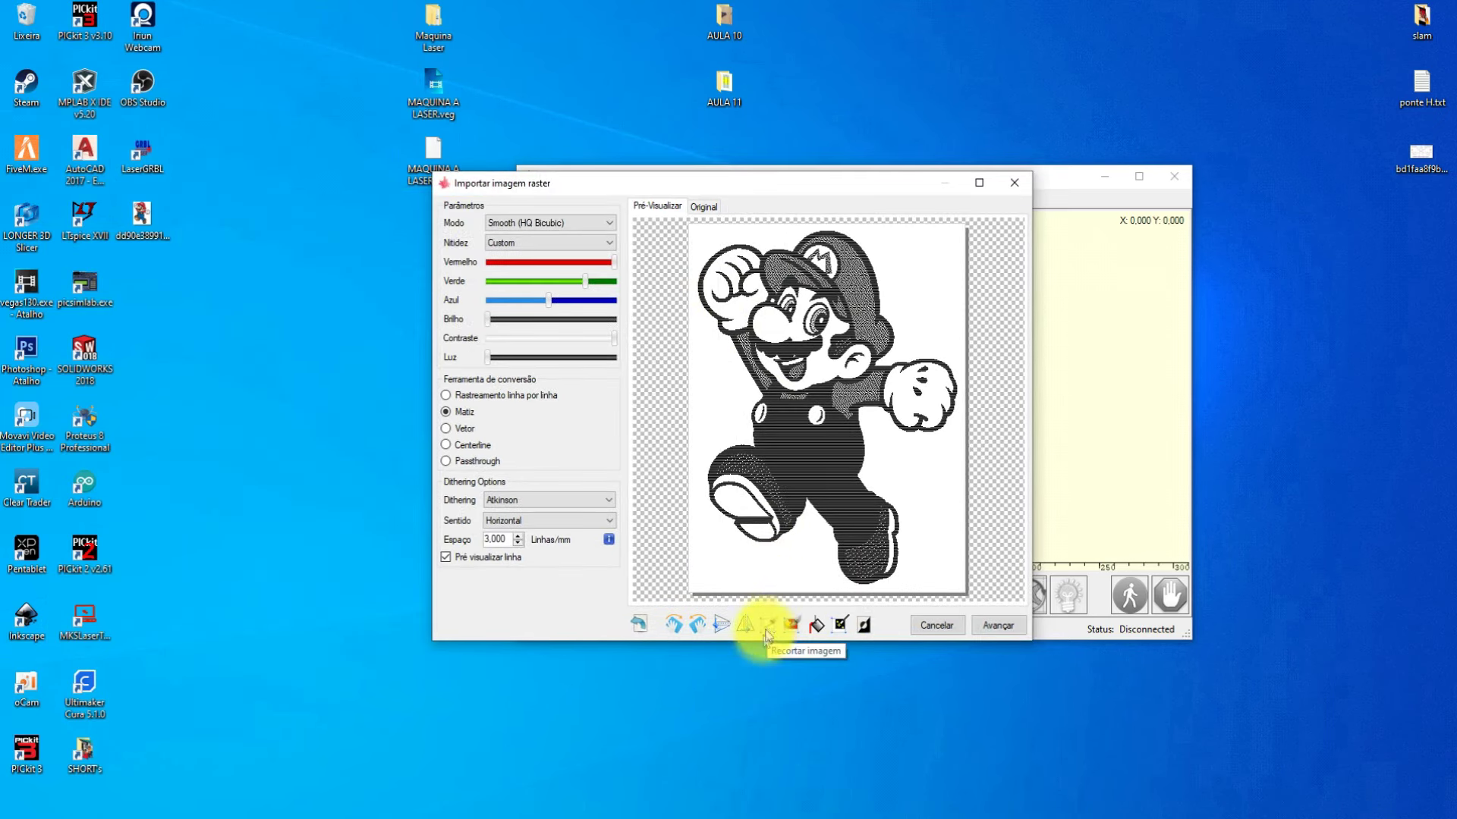
Try cropping the Mario image closely around the figure and revert to the original image
left_click(767, 630)
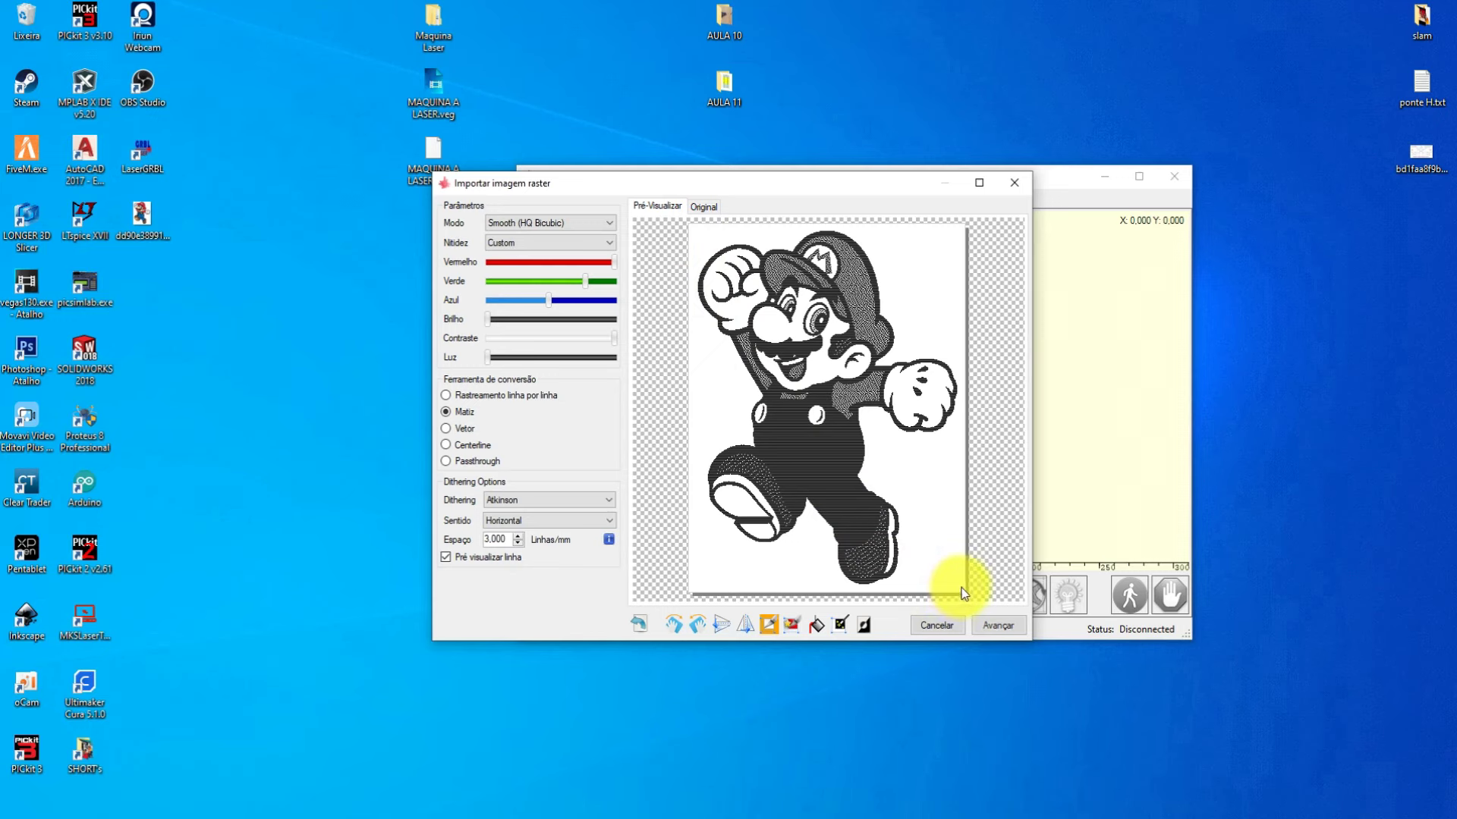
left_click_drag(962, 592, 960, 587)
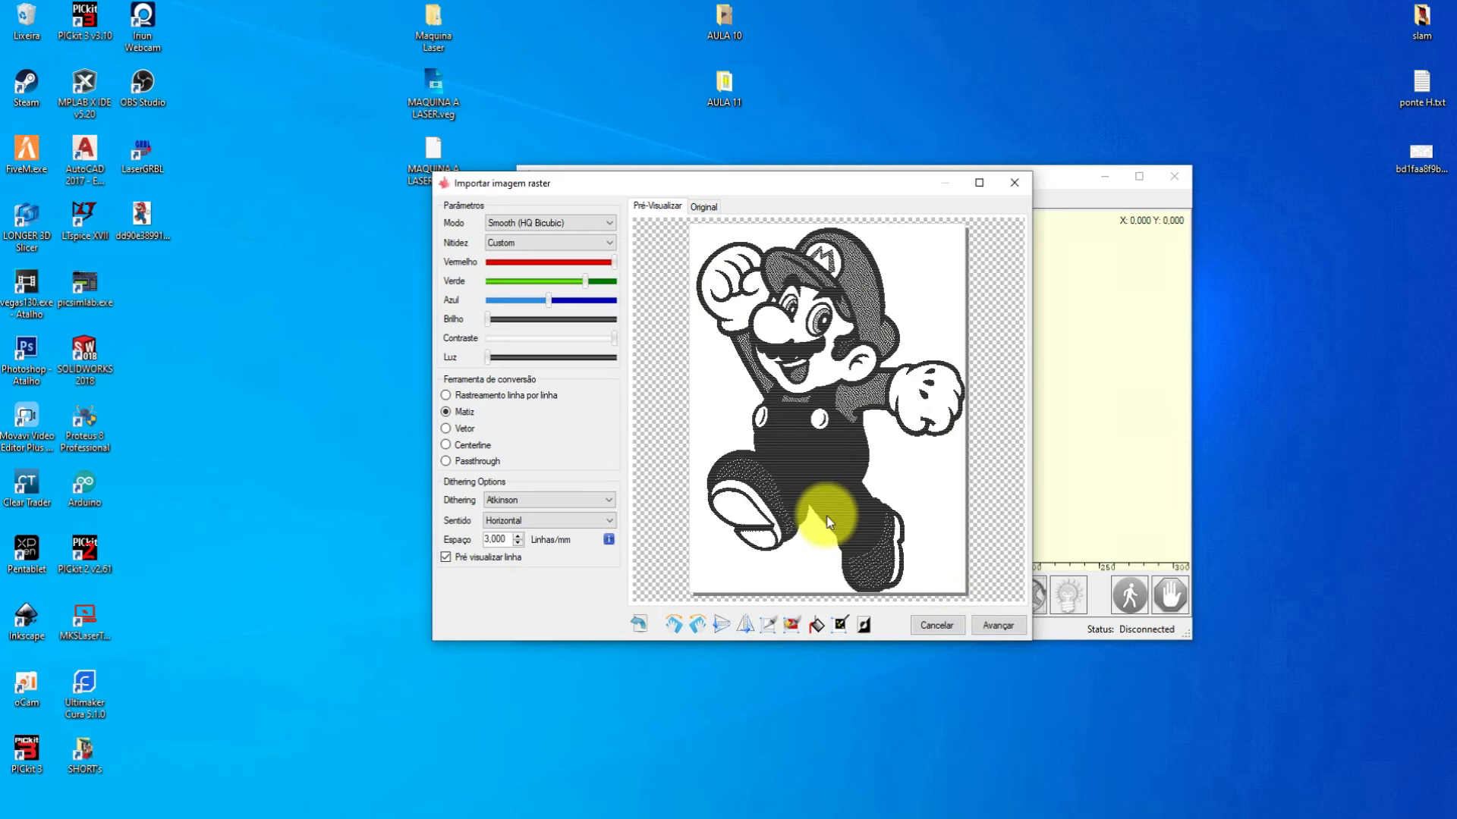
left_click(641, 625)
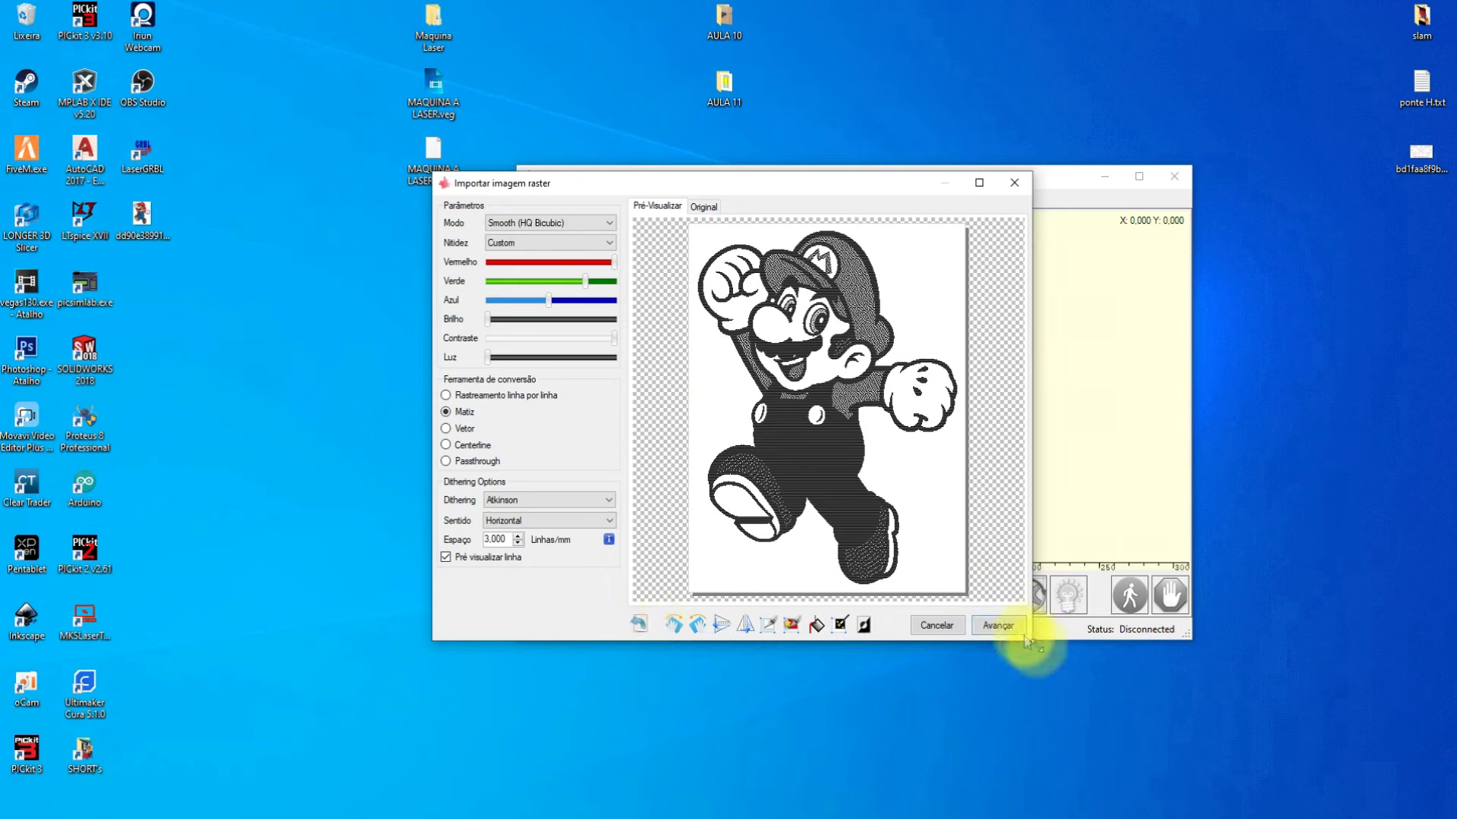
Advance to the target image settings, check the engraving speed and laser mode options, and keep M4 - Dynamic Power
left_click(995, 625)
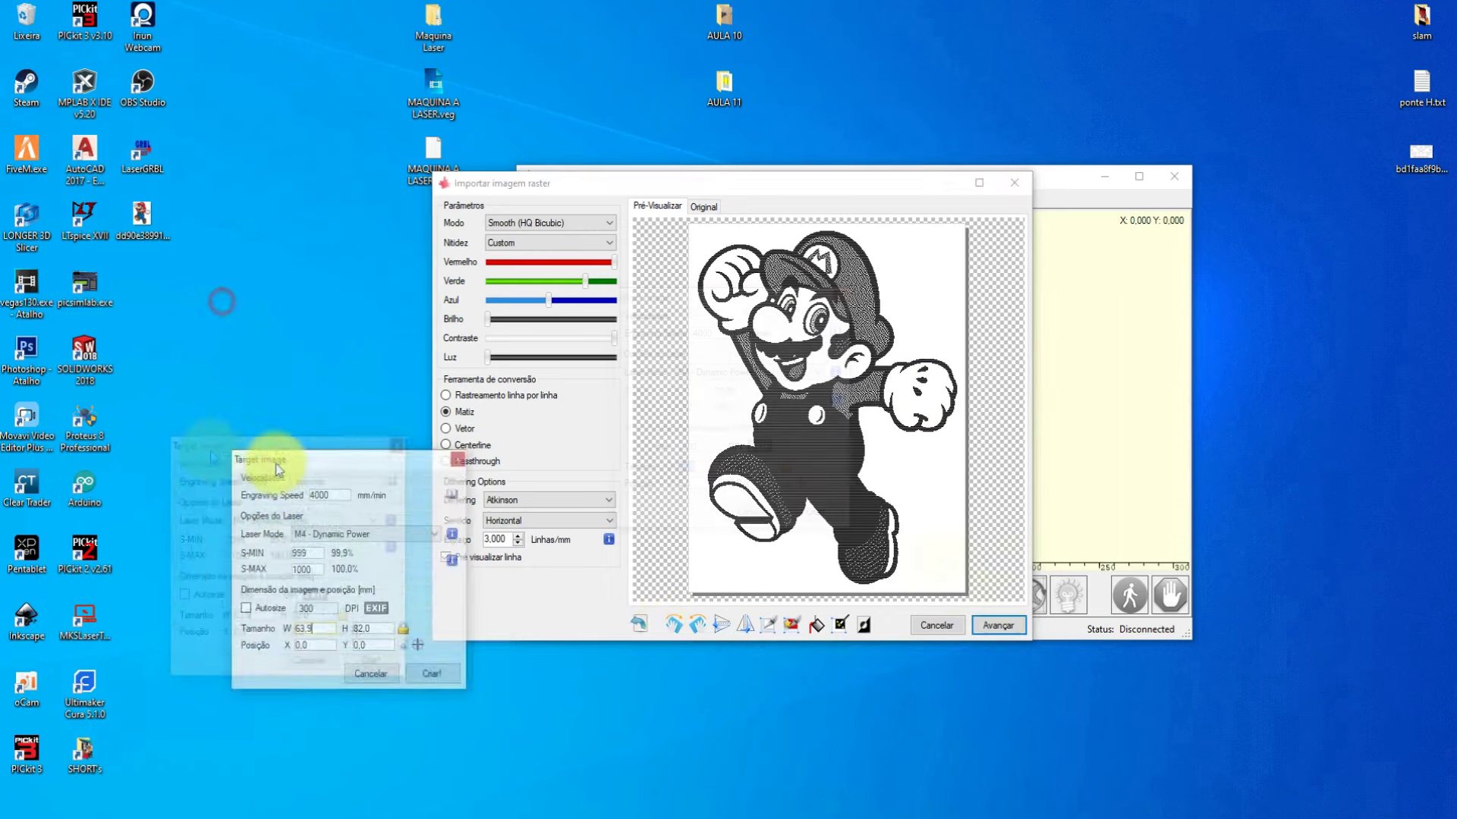
left_click_drag(161, 327, 220, 342)
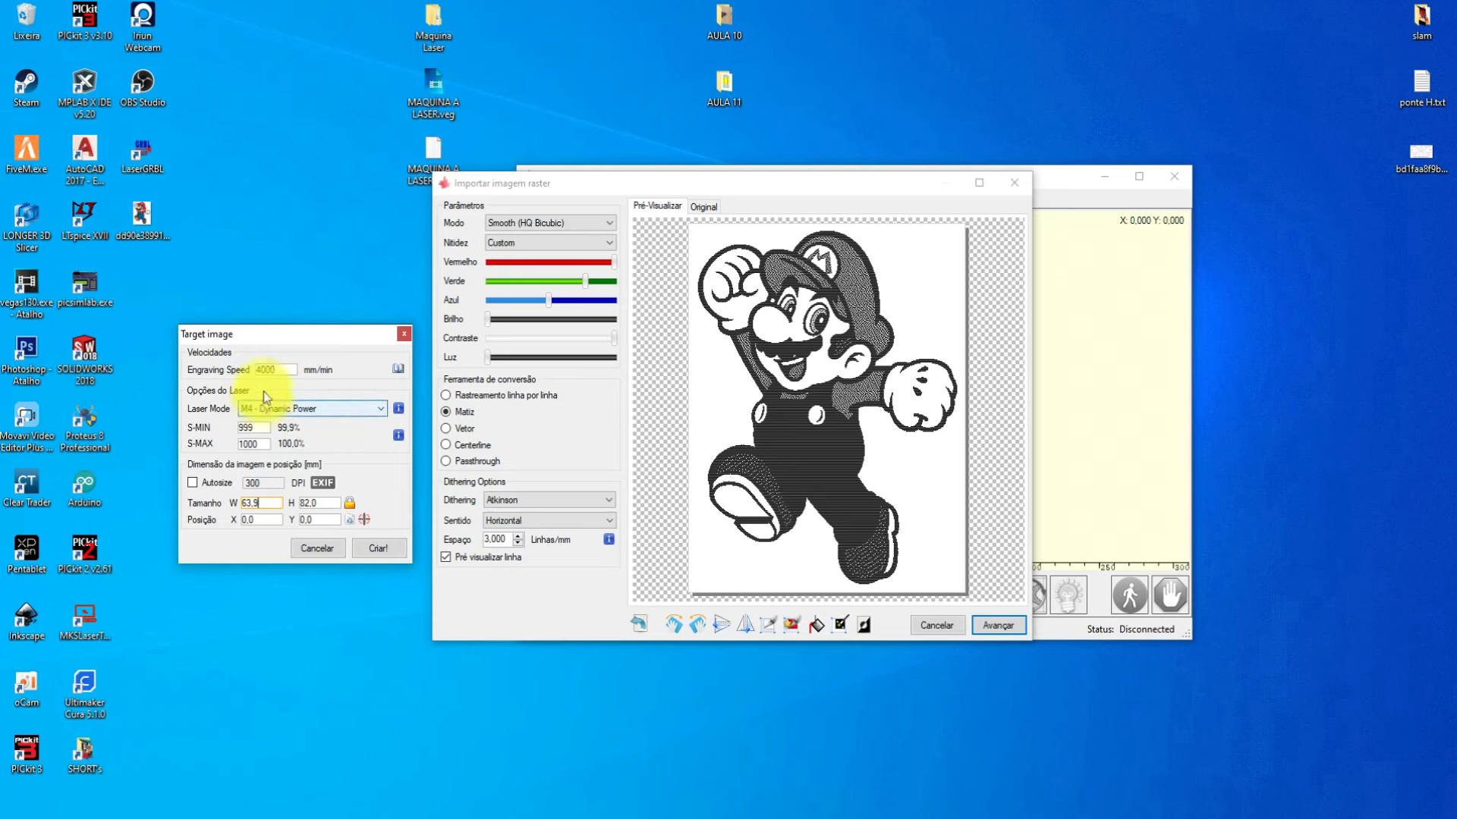
left_click(277, 370)
double_click(292, 370)
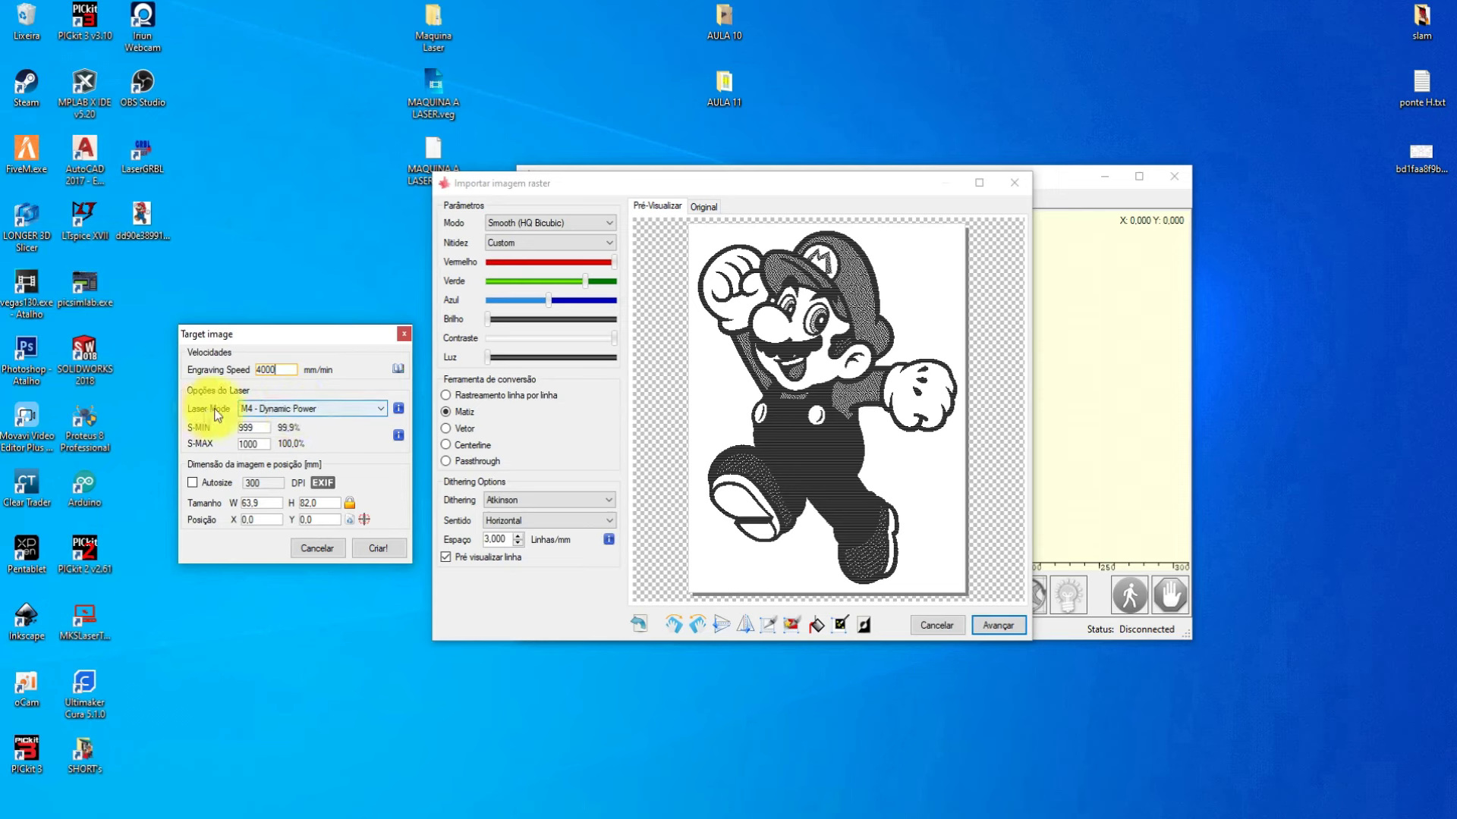
left_click(292, 410)
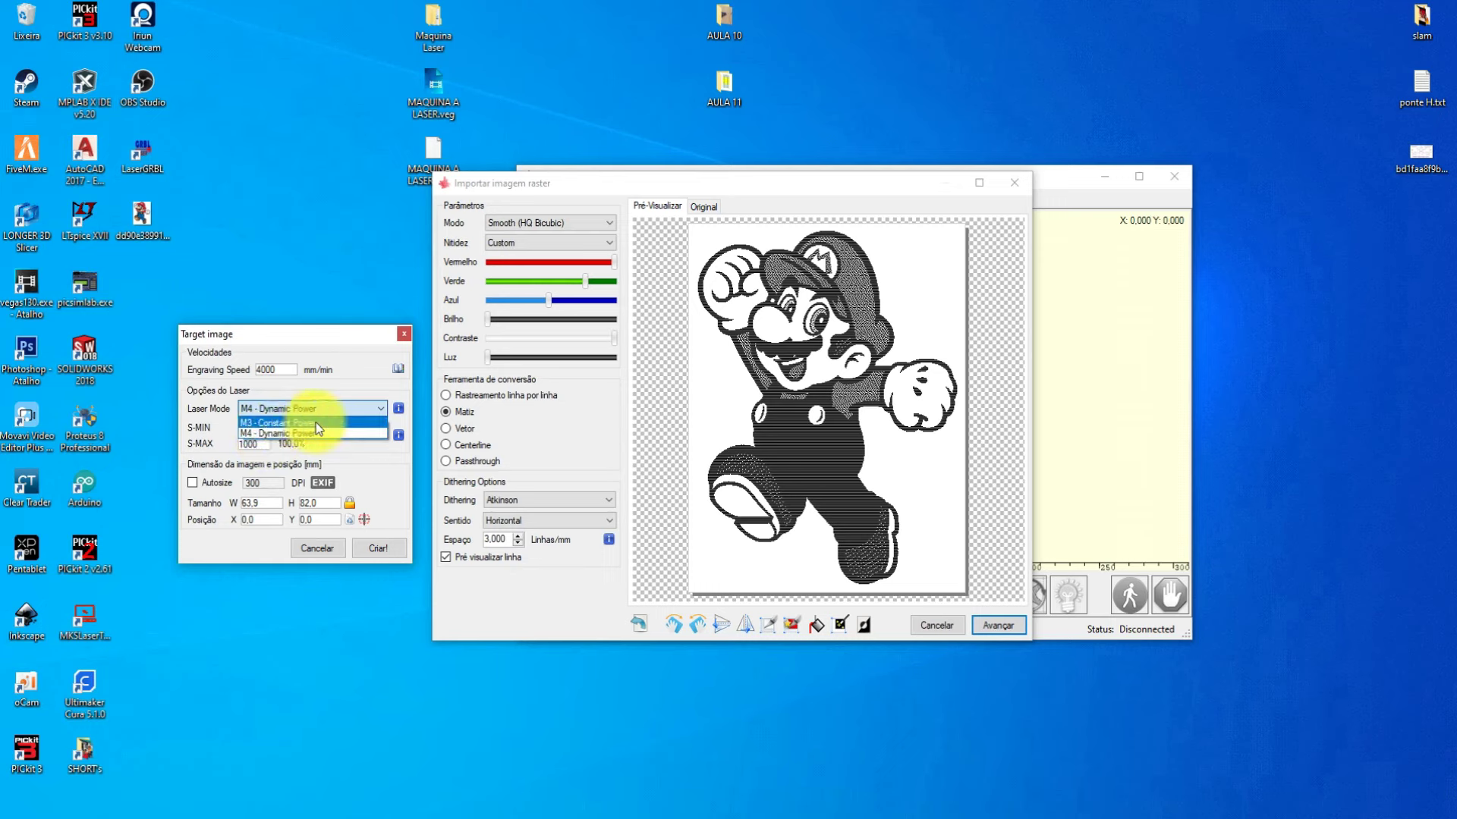
left_click(334, 385)
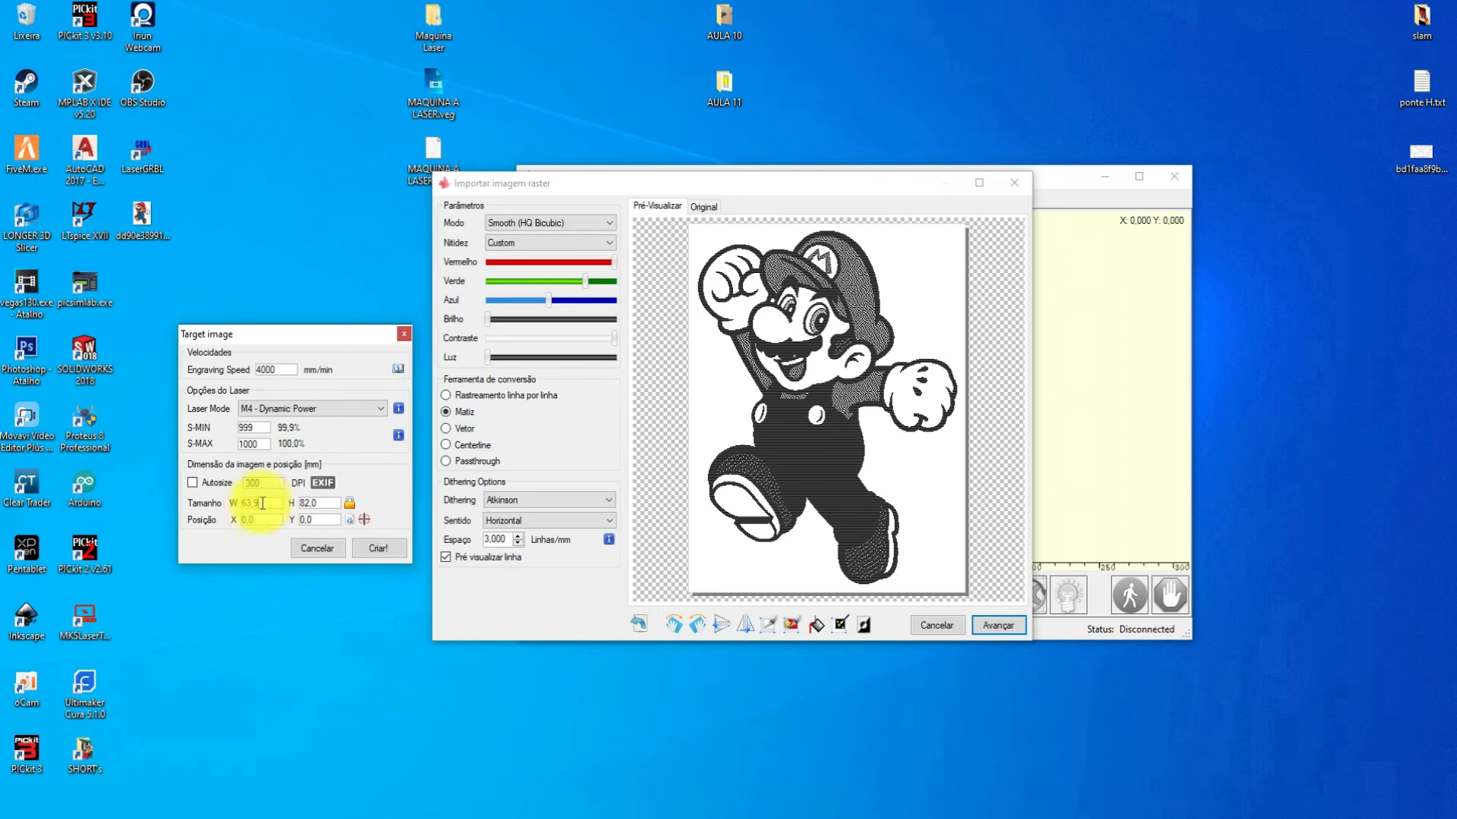
Try unlocking the width-to-height ratio and entering image widths of 300 mm and 50 mm
left_click(352, 504)
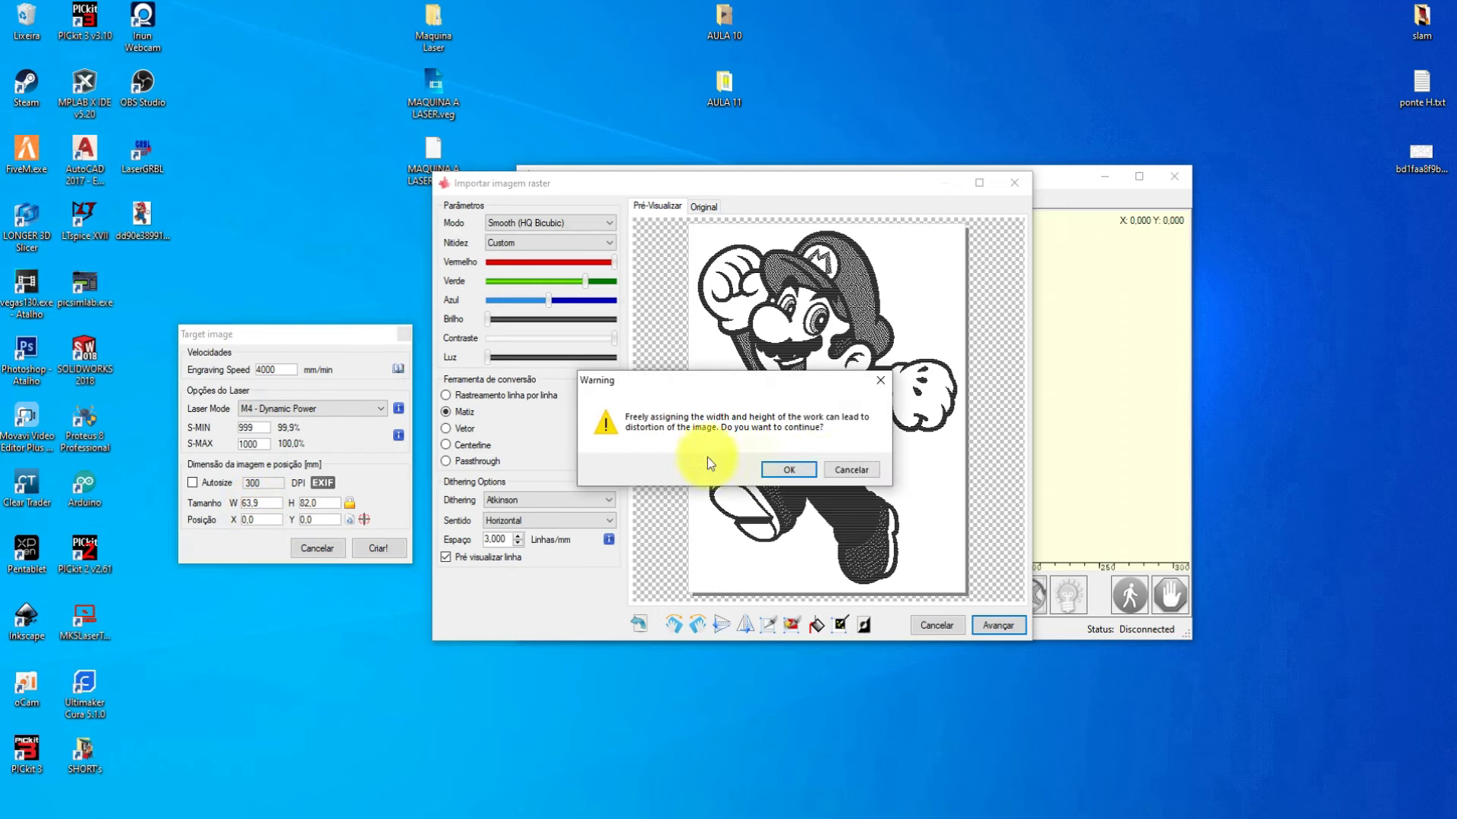
left_click(789, 471)
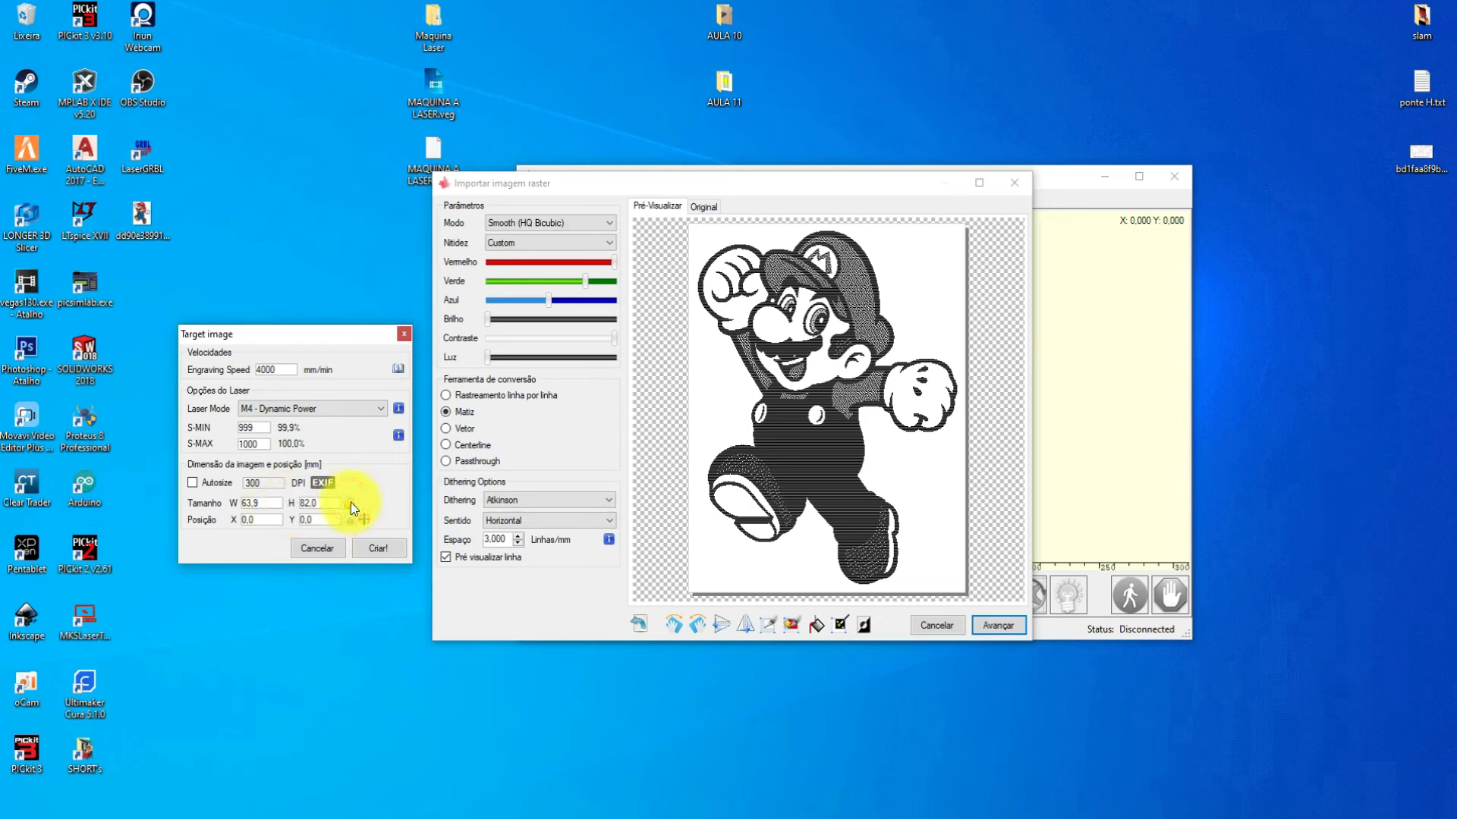
double_click(262, 503)
type("300")
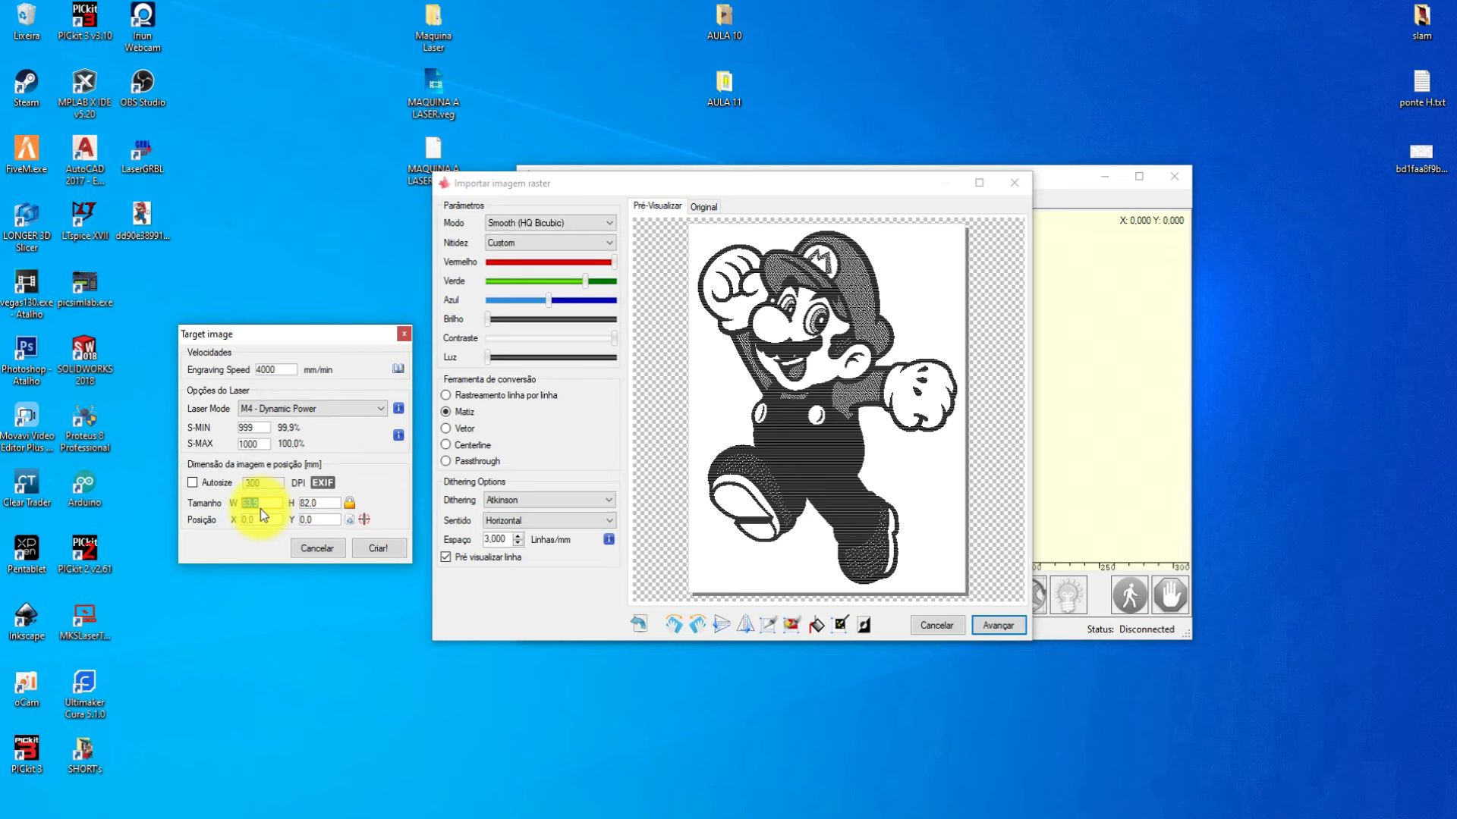
type("50")
left_click(317, 503)
left_click(263, 505)
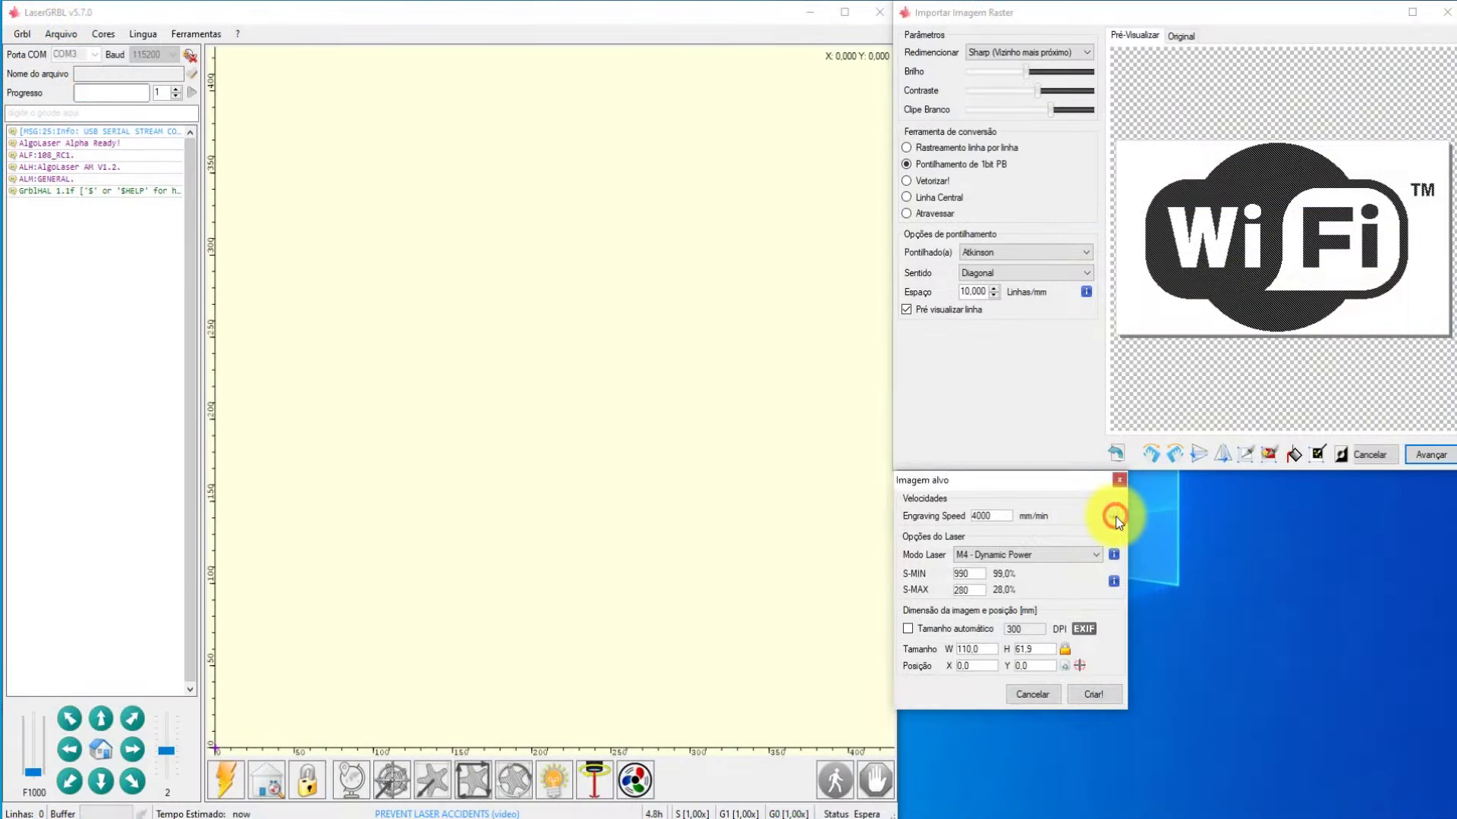
Open the material database for the WiFi image and choose the Atomstack M50 10W laser model
left_click(1113, 516)
left_click_drag(979, 492, 1249, 490)
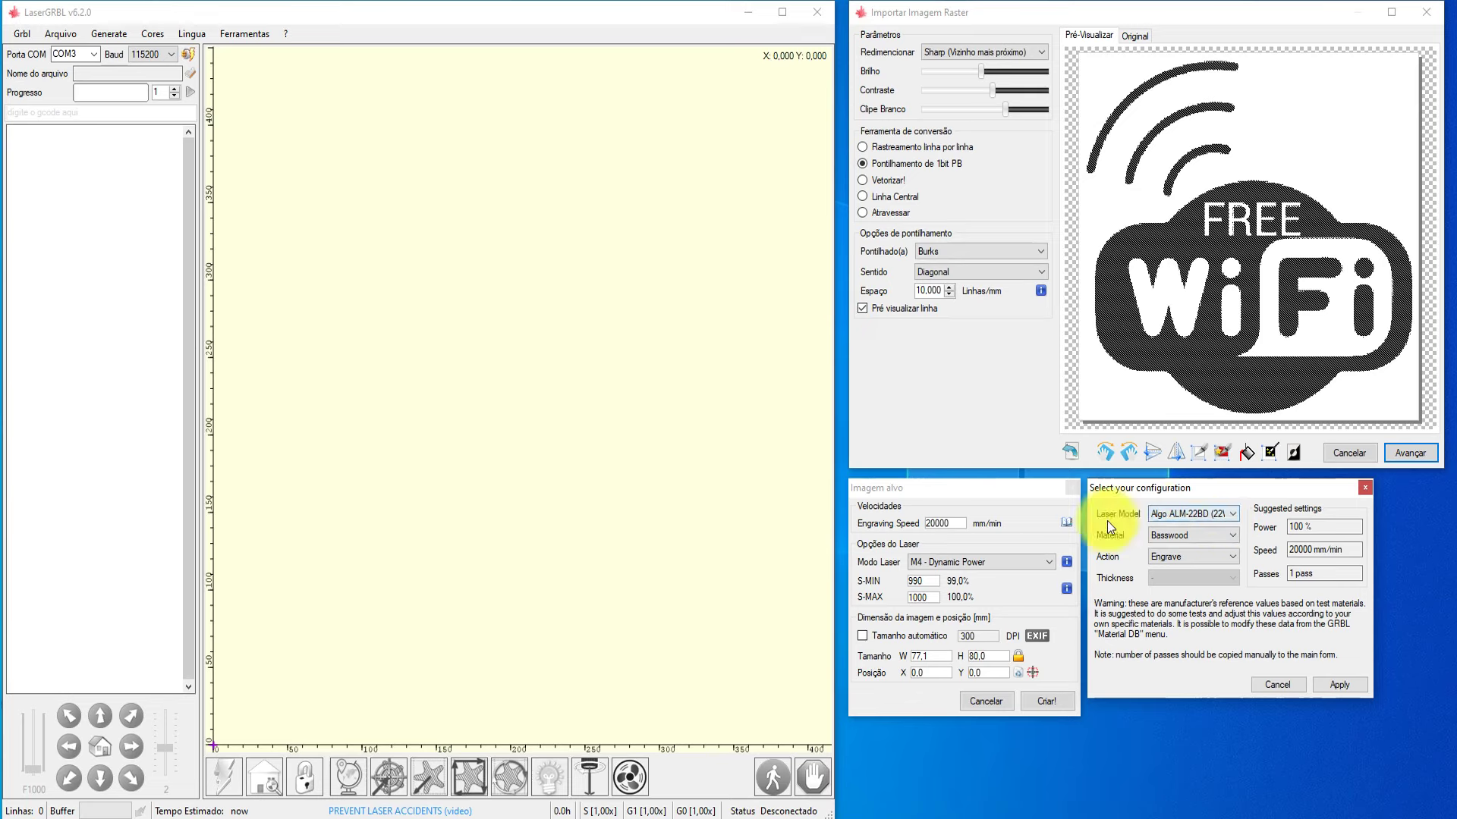
left_click(1168, 513)
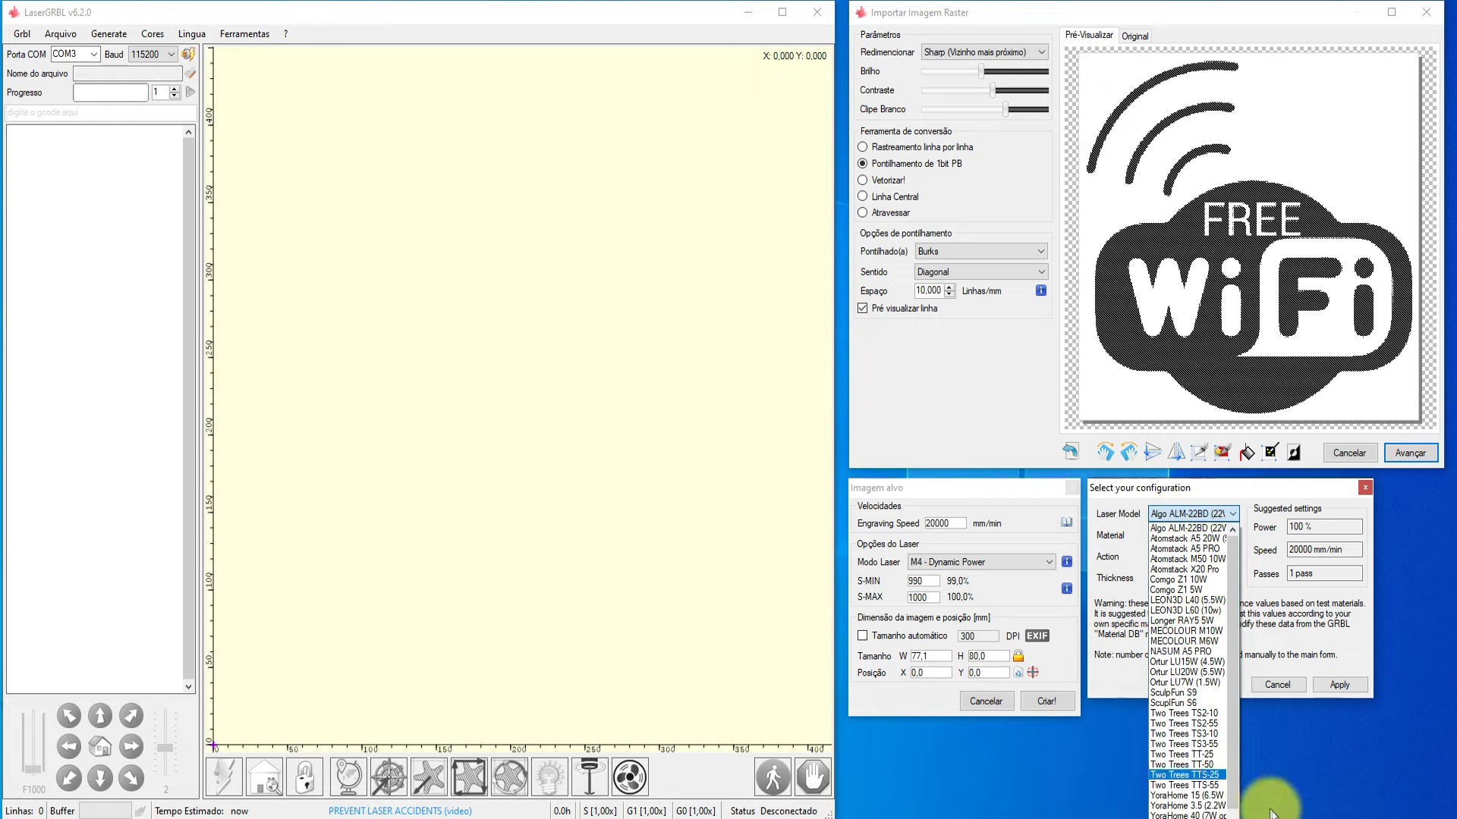
scroll(1177, 594, "down", 1)
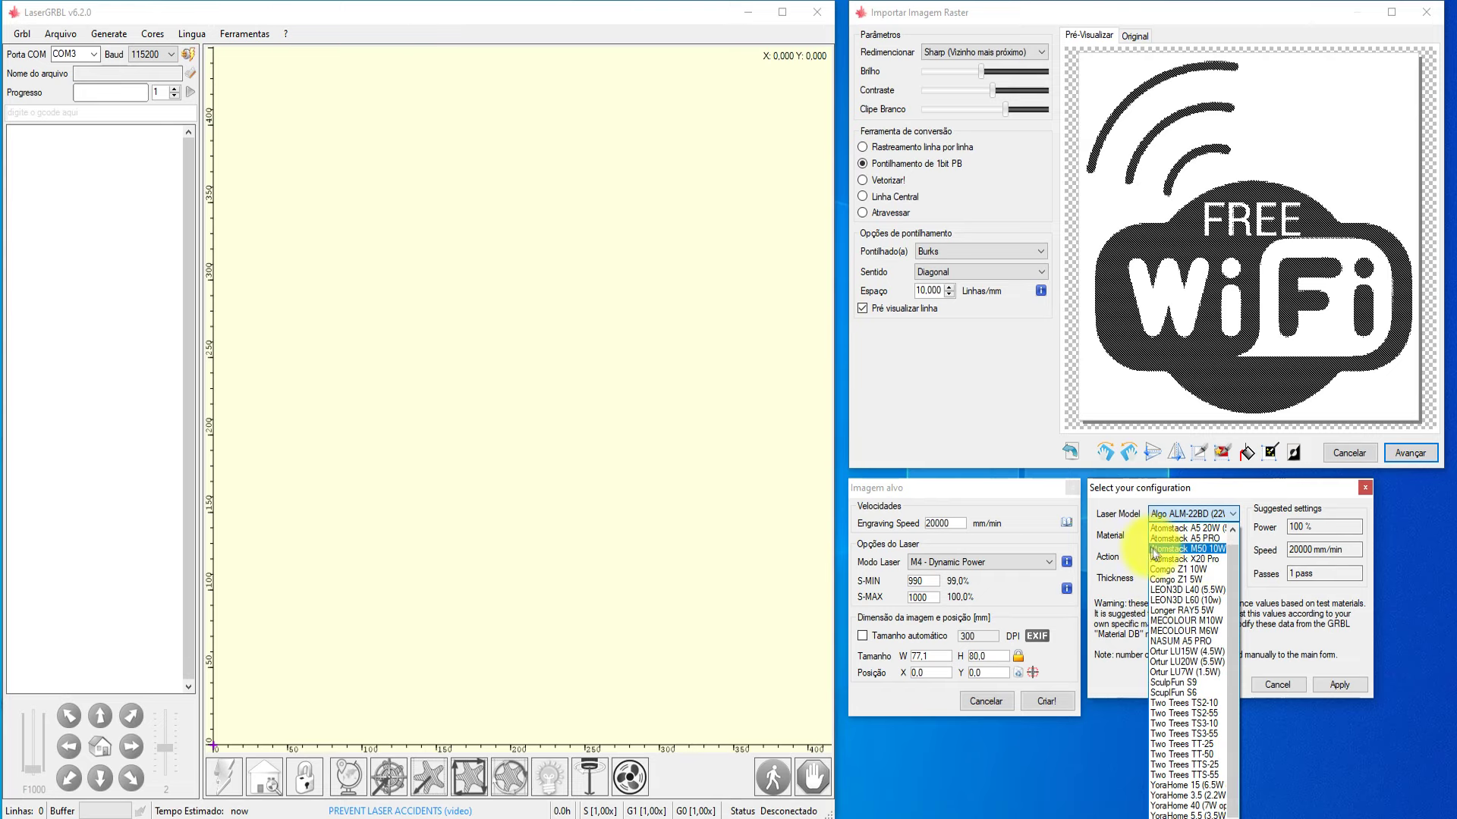
left_click(1211, 550)
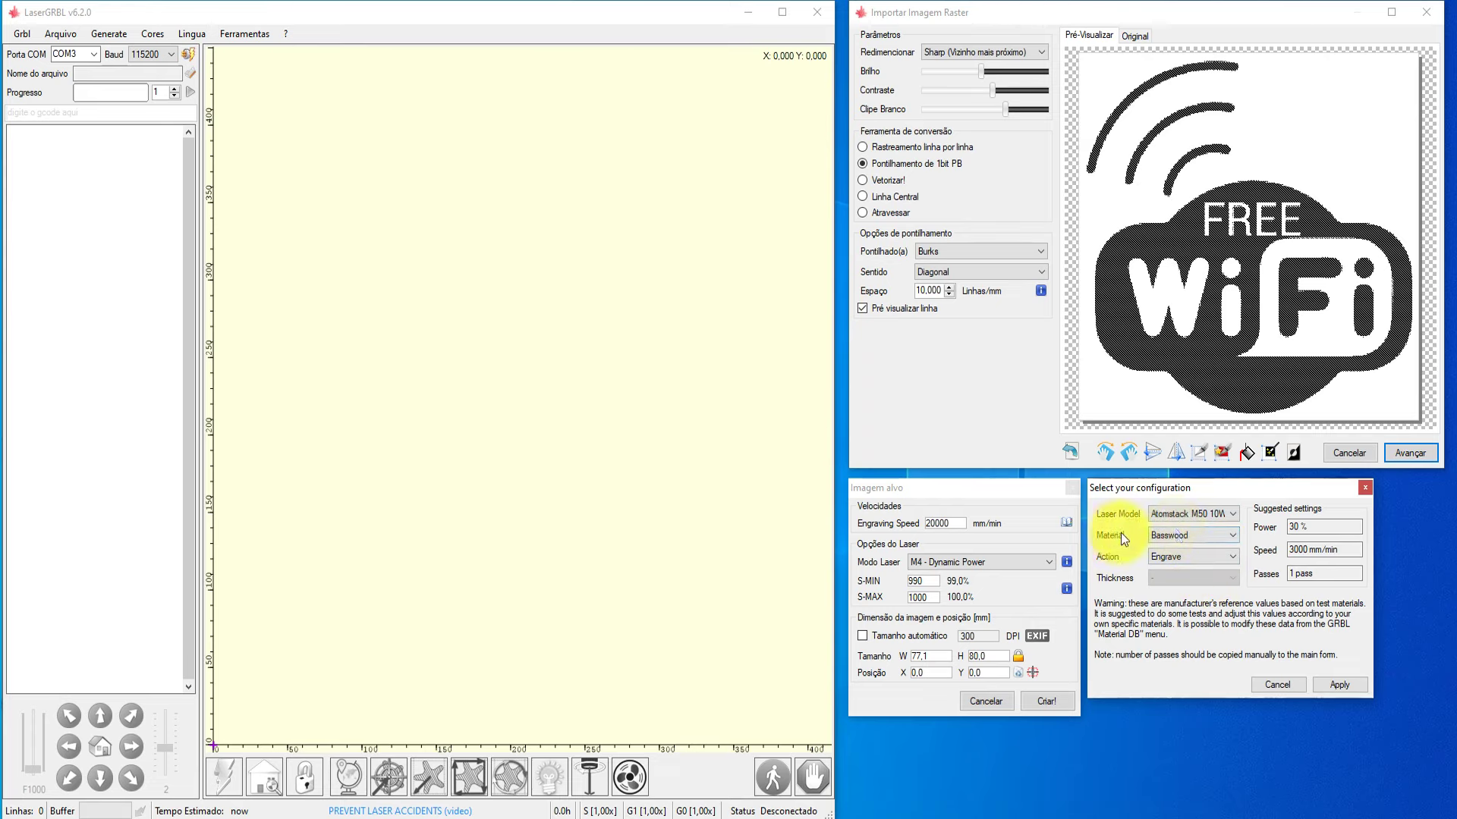
Choose Basswood as the material and Engrave as the action, and apply the suggested settings
left_click(1181, 534)
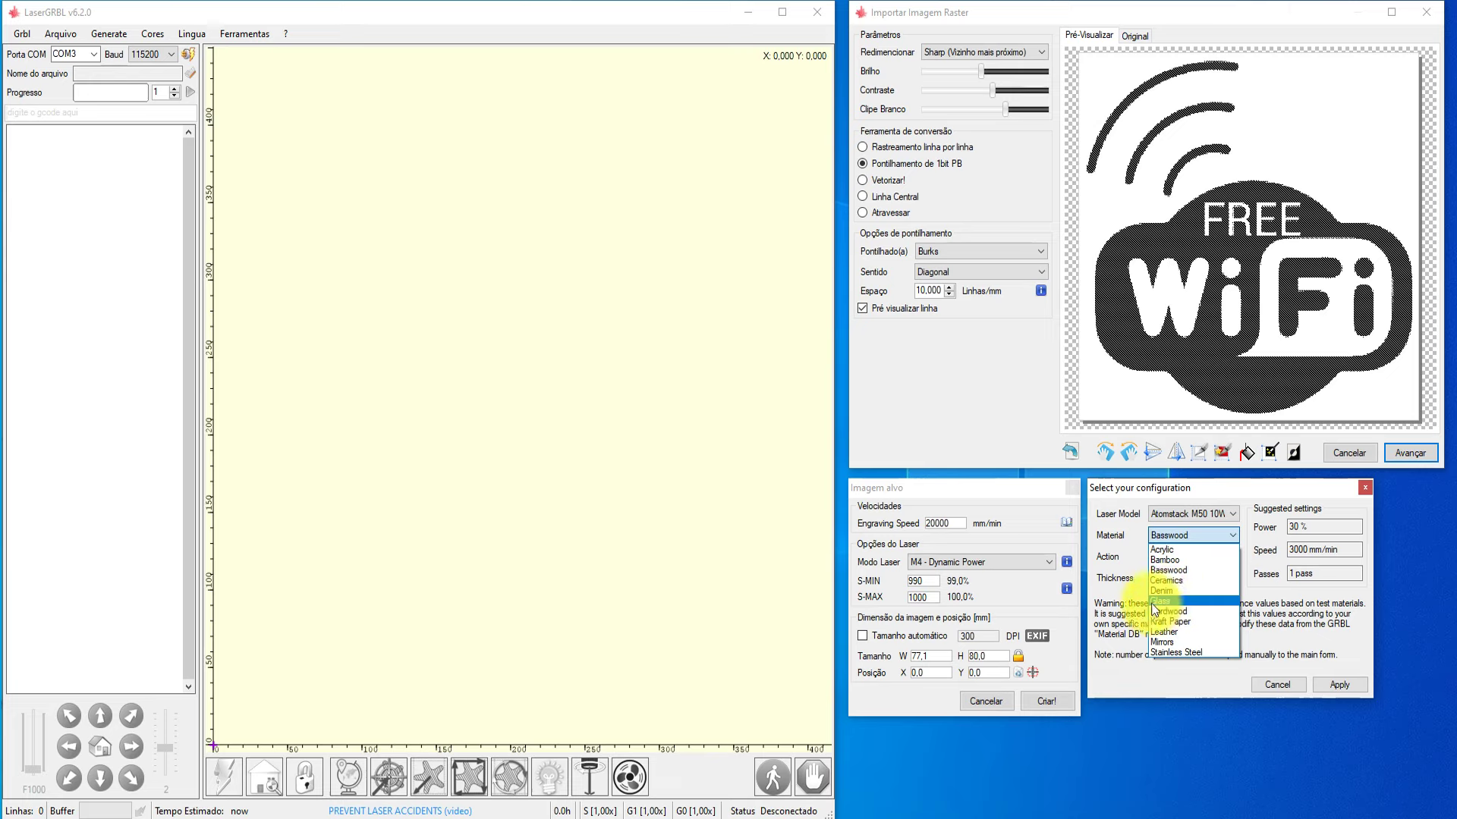
left_click(1164, 571)
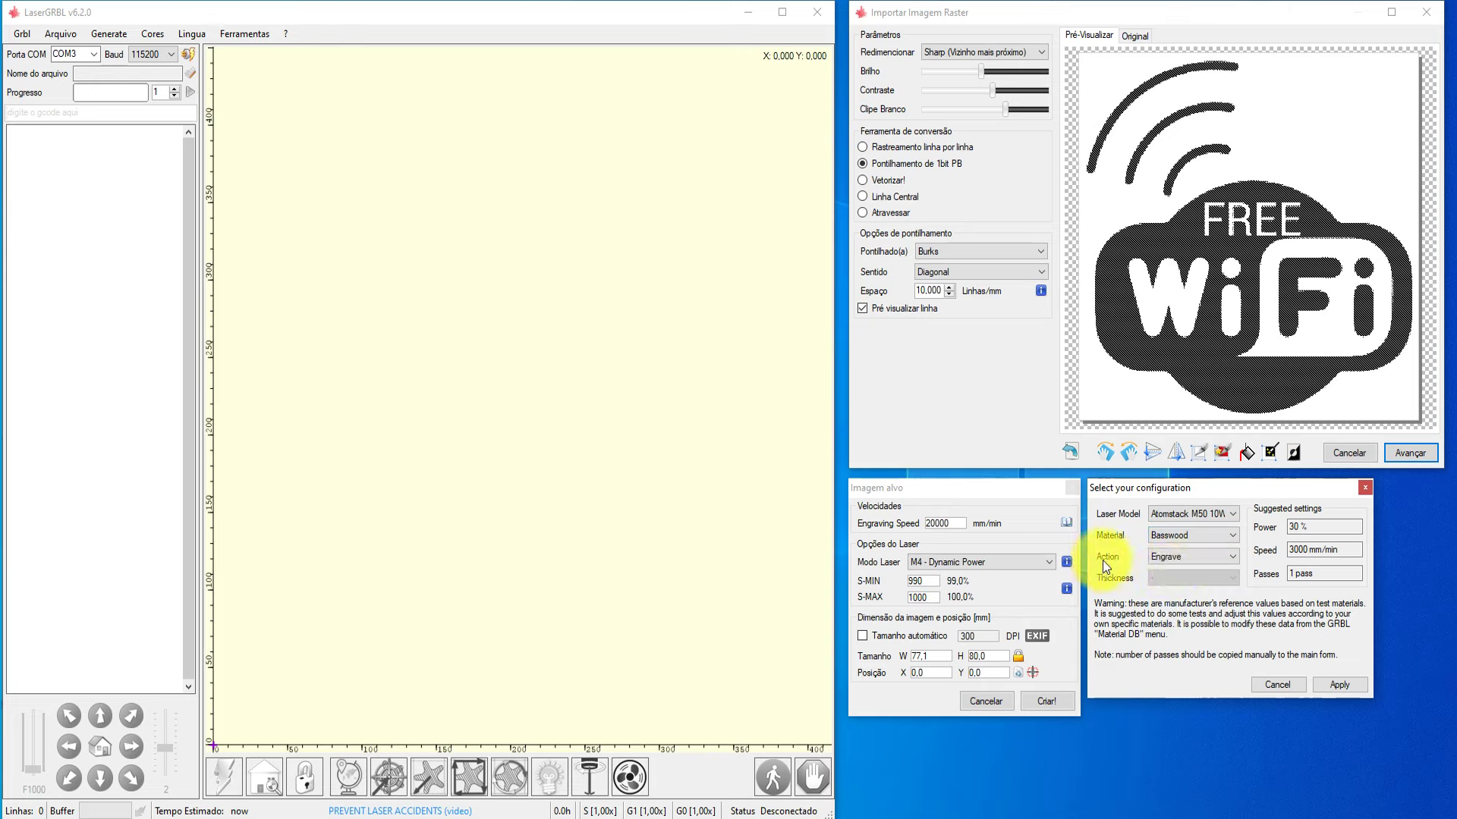
left_click(1200, 558)
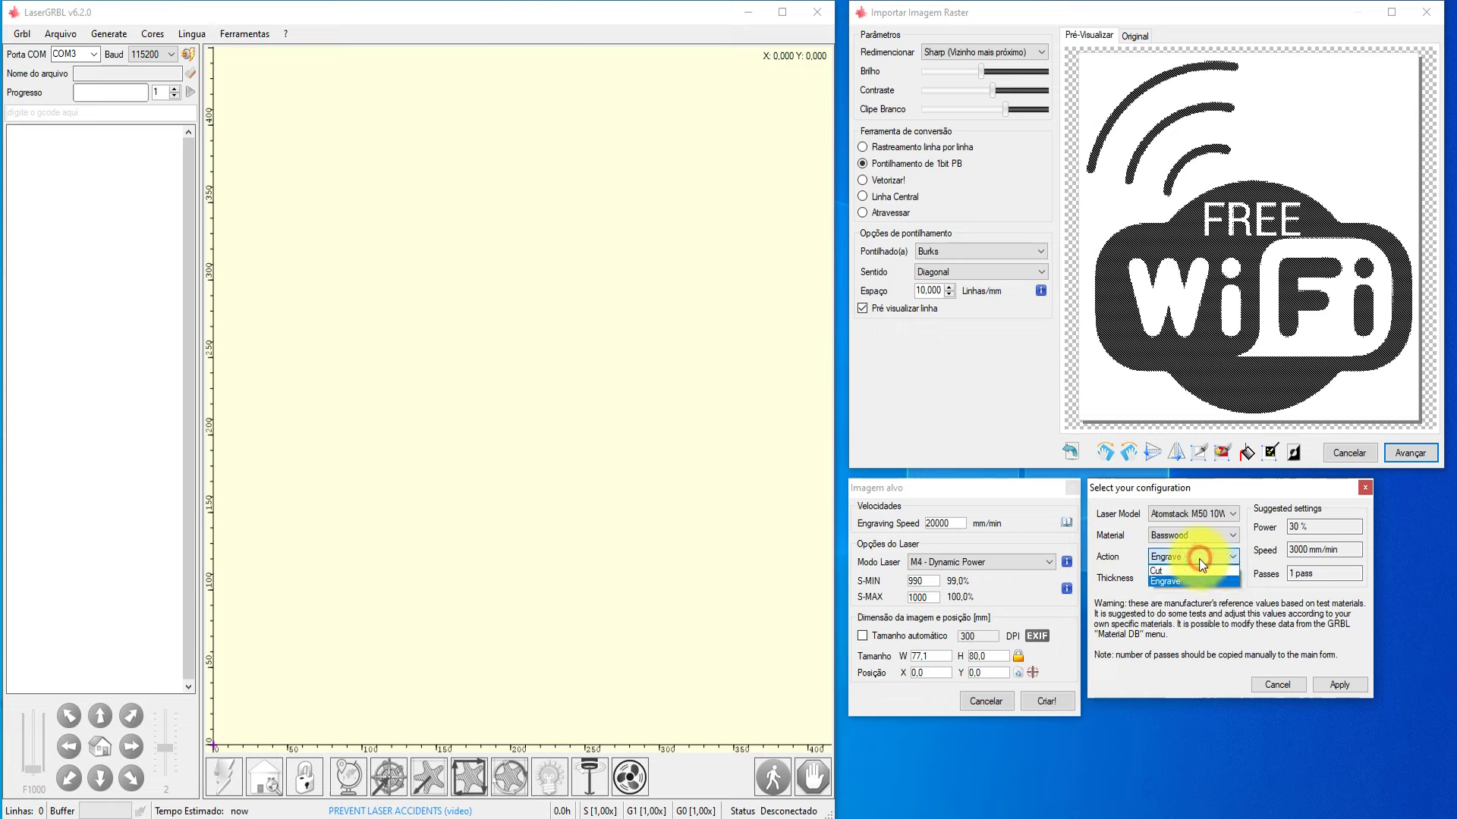
left_click(1167, 581)
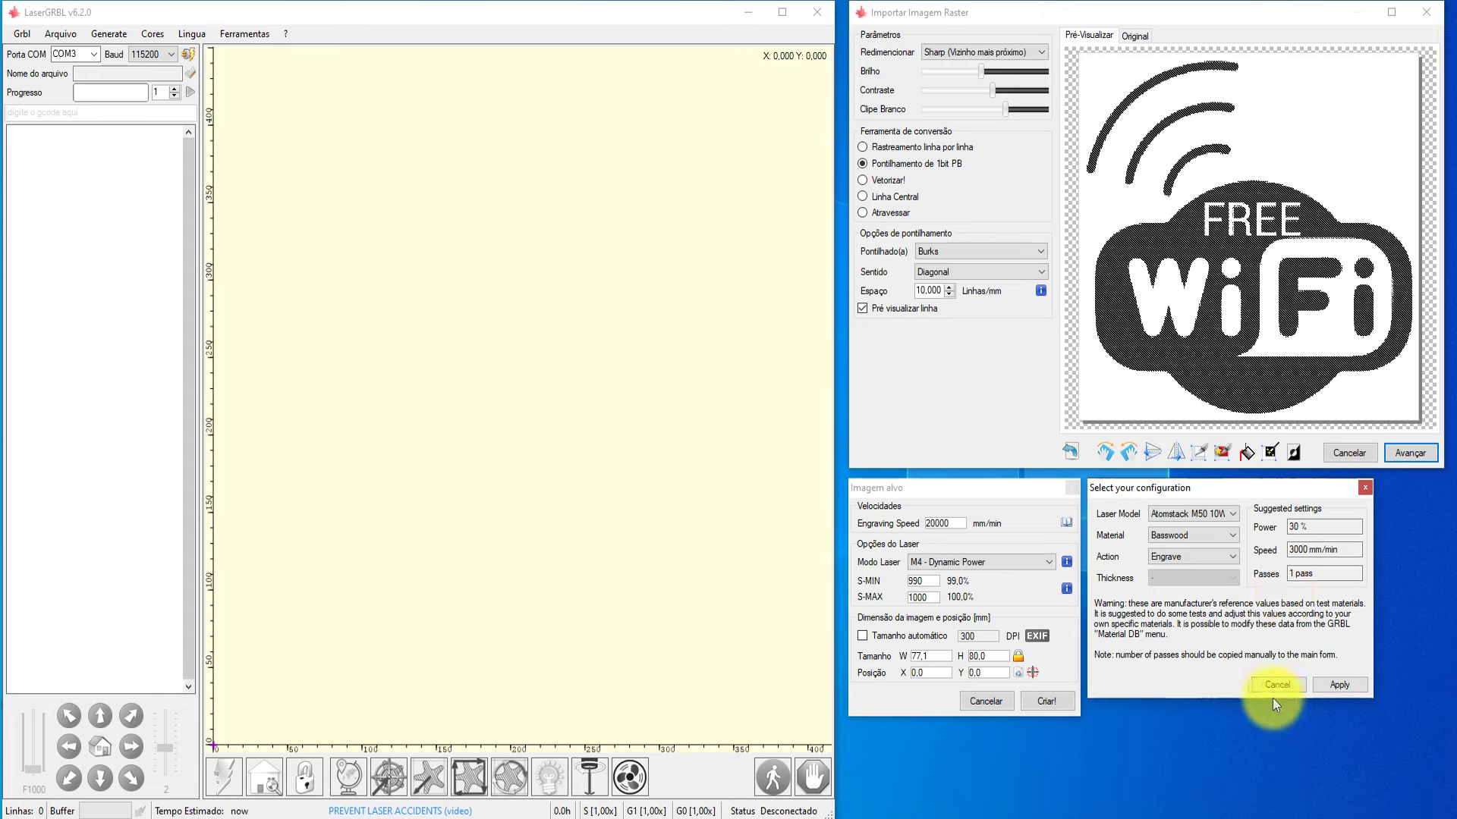
left_click(1334, 689)
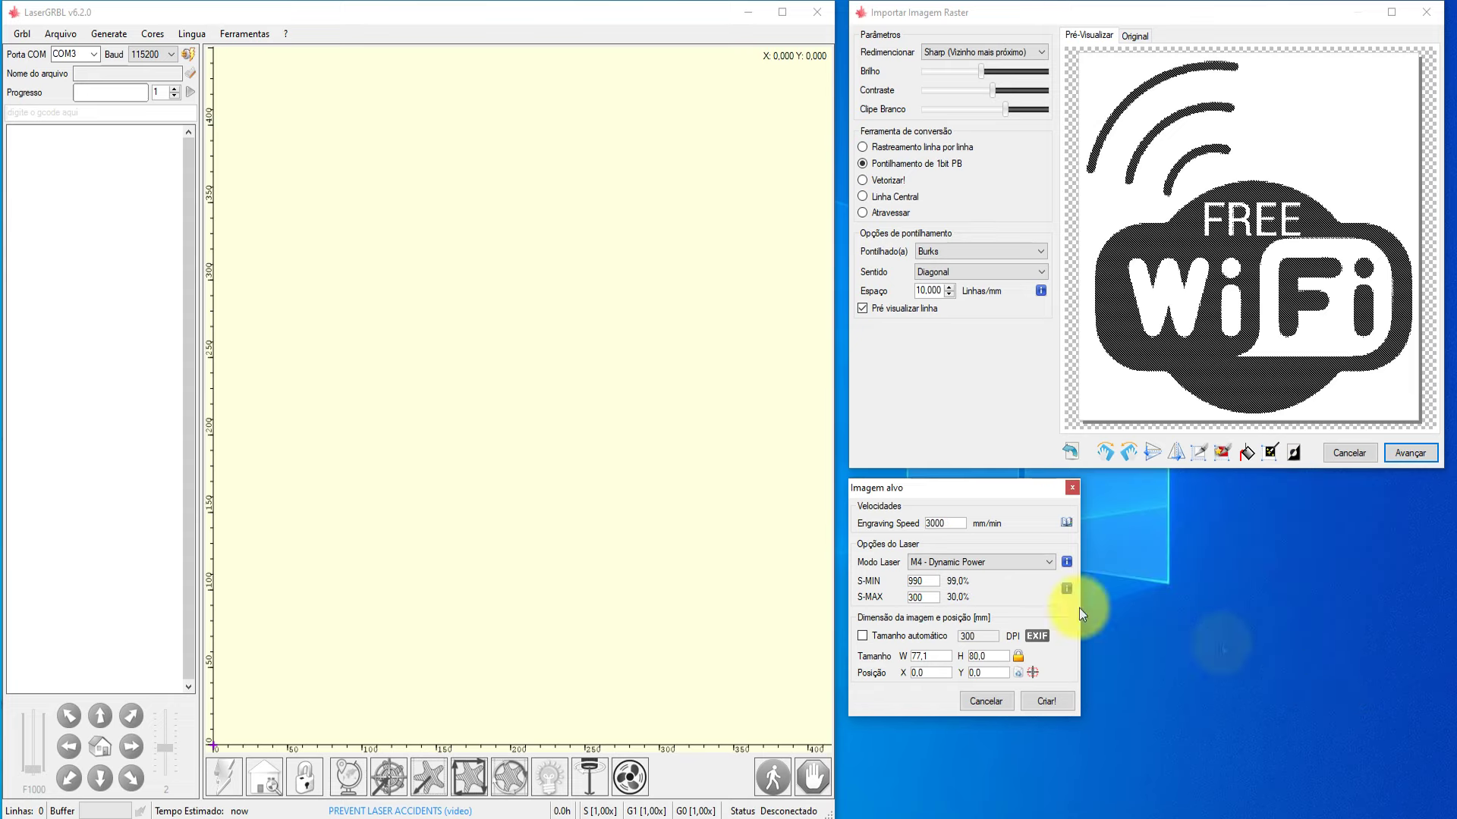
Keep the laser mode at M4 - Dynamic Power, set the WiFi image height to 50 mm and create the engraving job
left_click(934, 563)
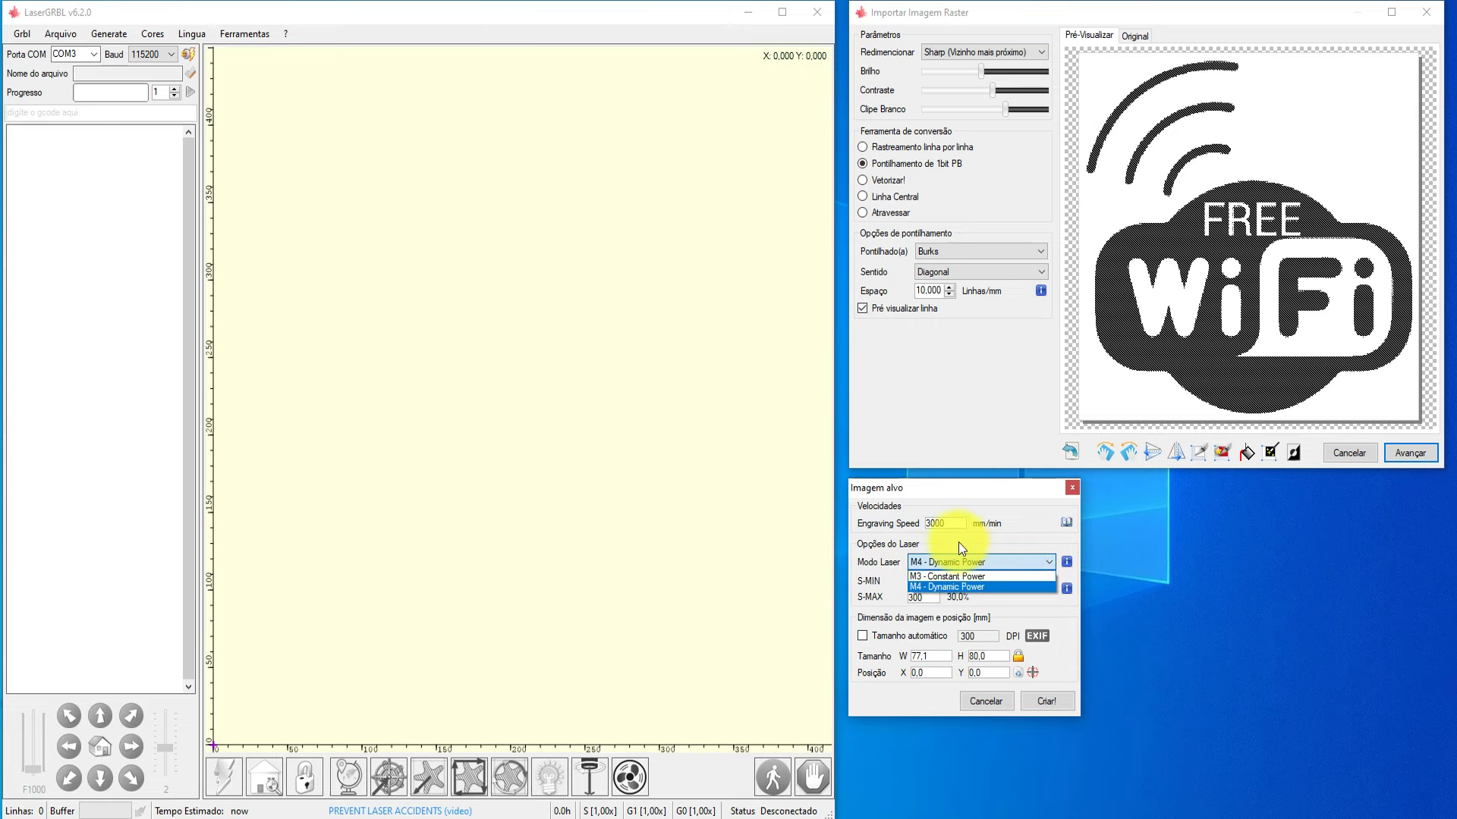
left_click(918, 588)
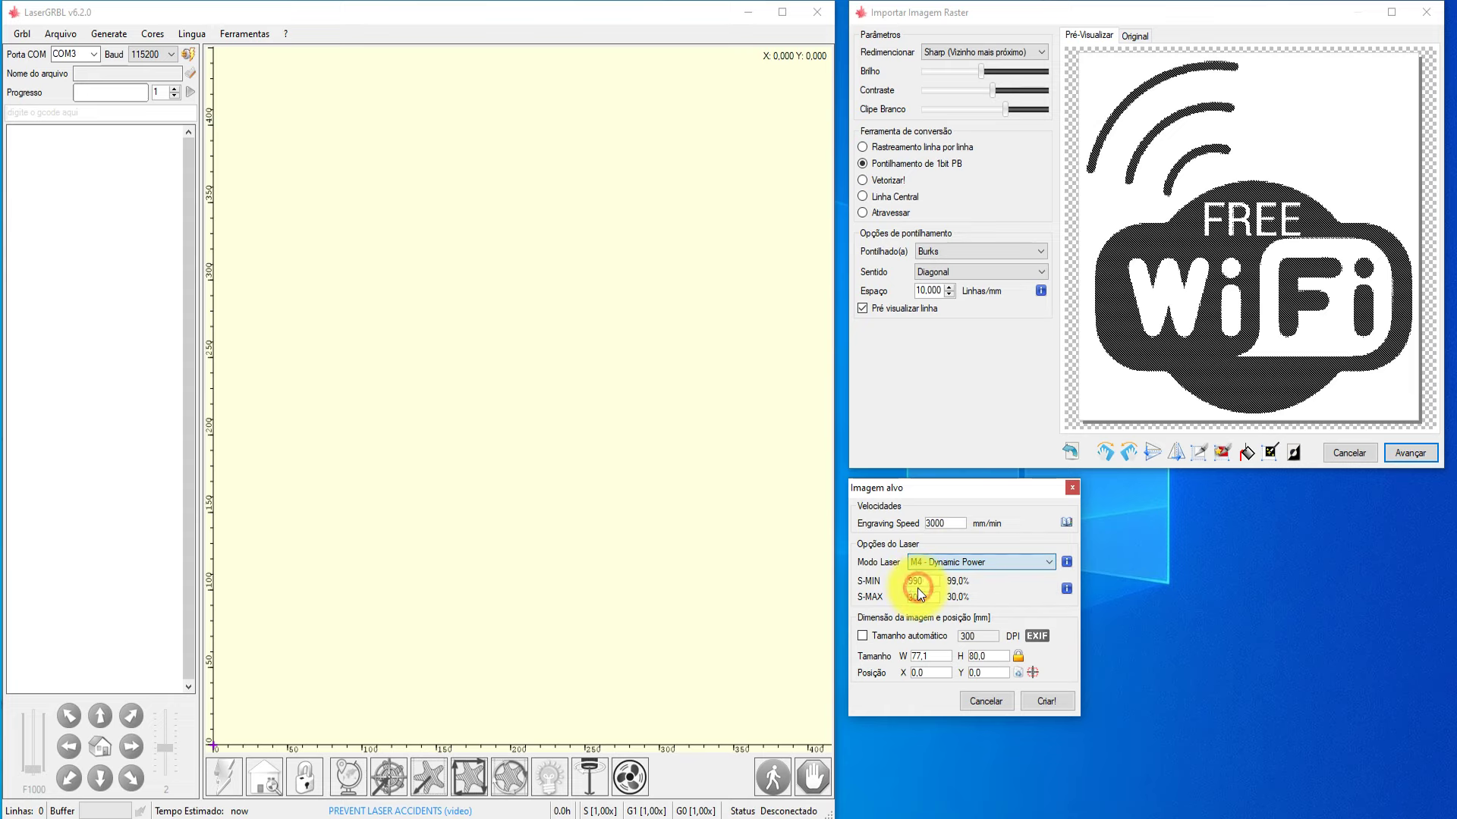
double_click(977, 656)
type("50")
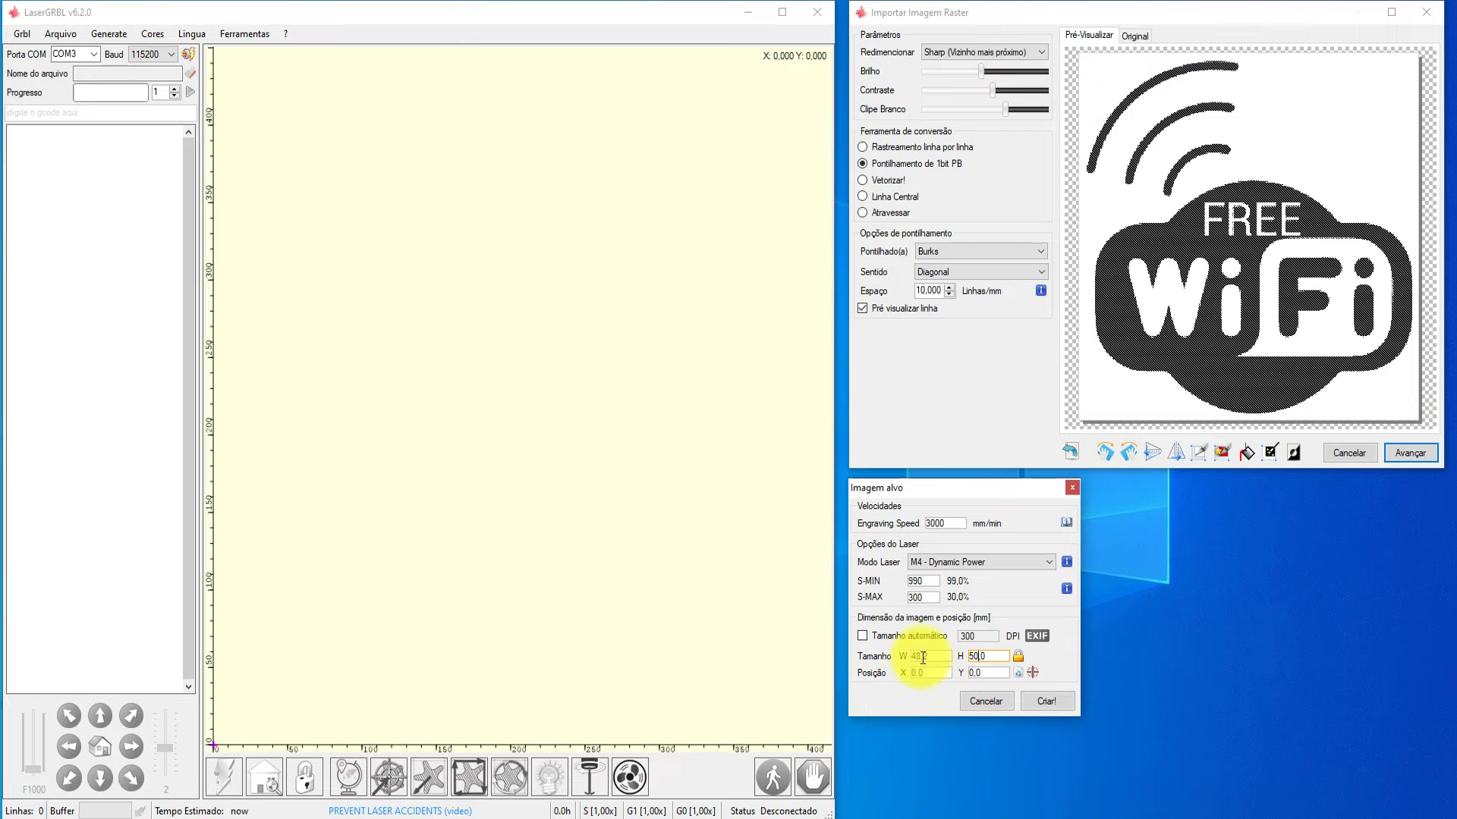
left_click(1047, 701)
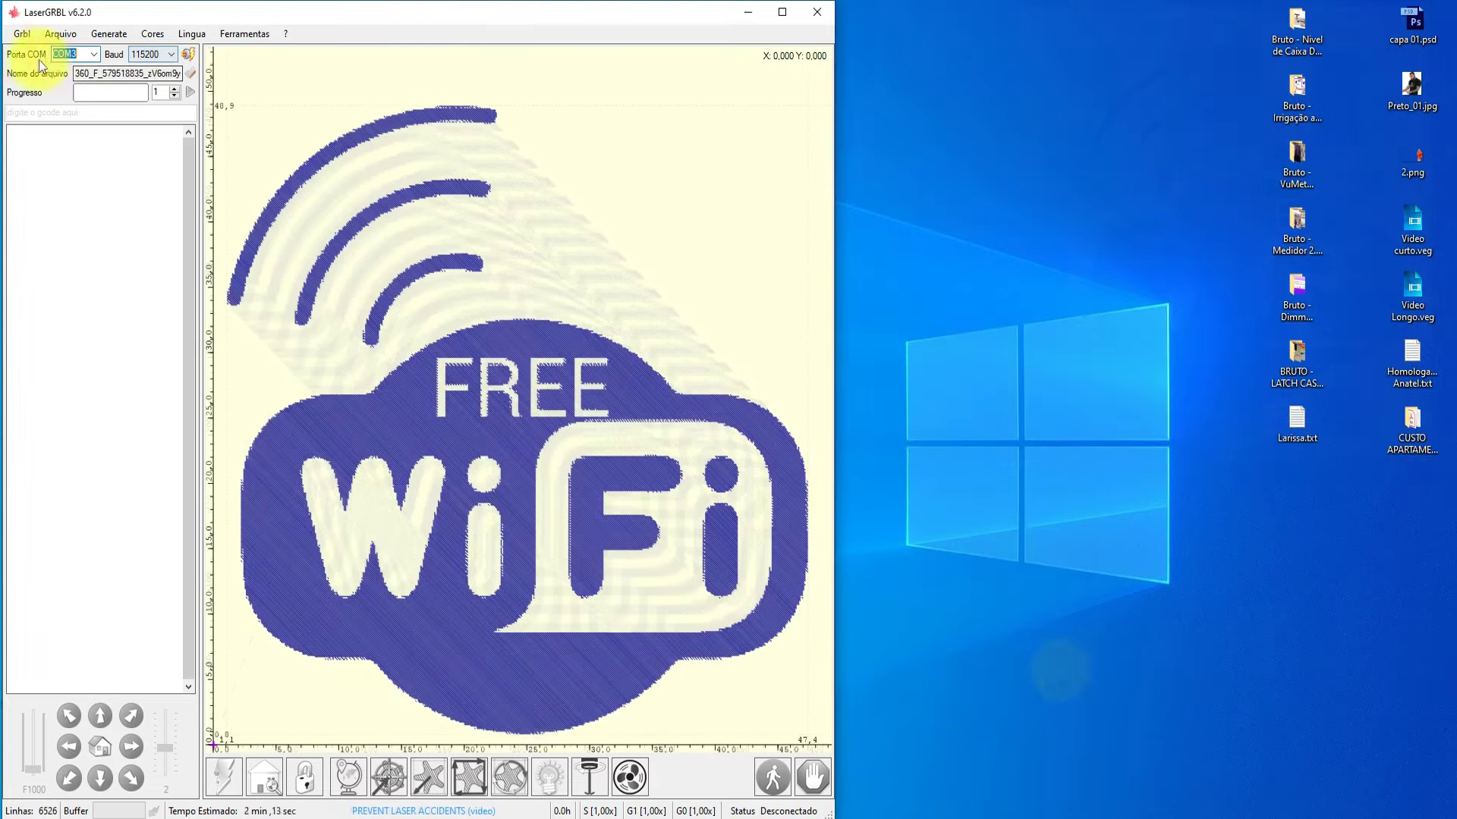
Connect to the laser engraver through port COM3 at 115200 baud
left_click(97, 52)
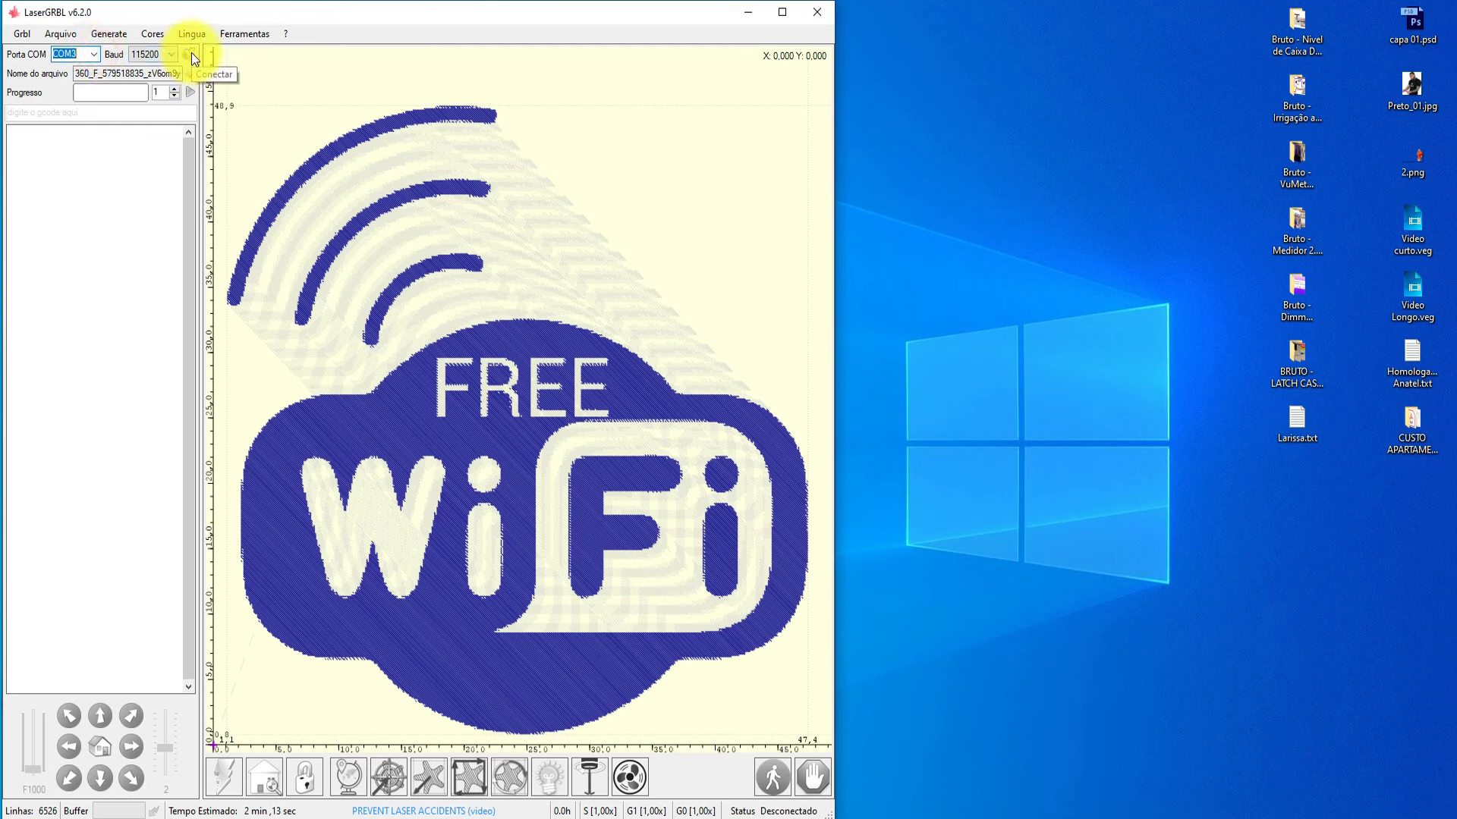
left_click(190, 53)
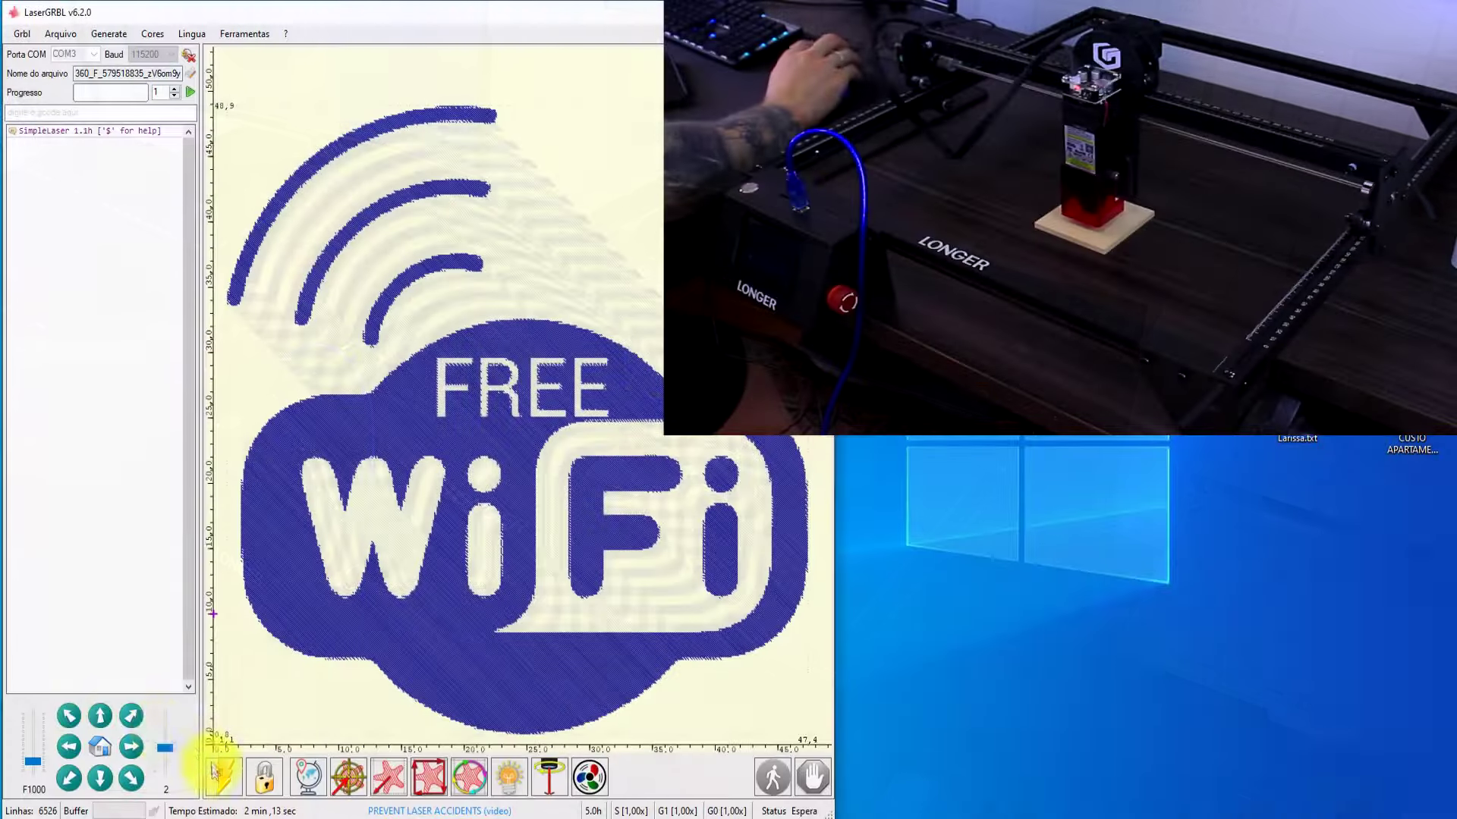
Jog the laser head in 2 mm increments back and forth along the Y and X axes
left_click(105, 717)
left_click(105, 717)
left_click(104, 717)
left_click(105, 717)
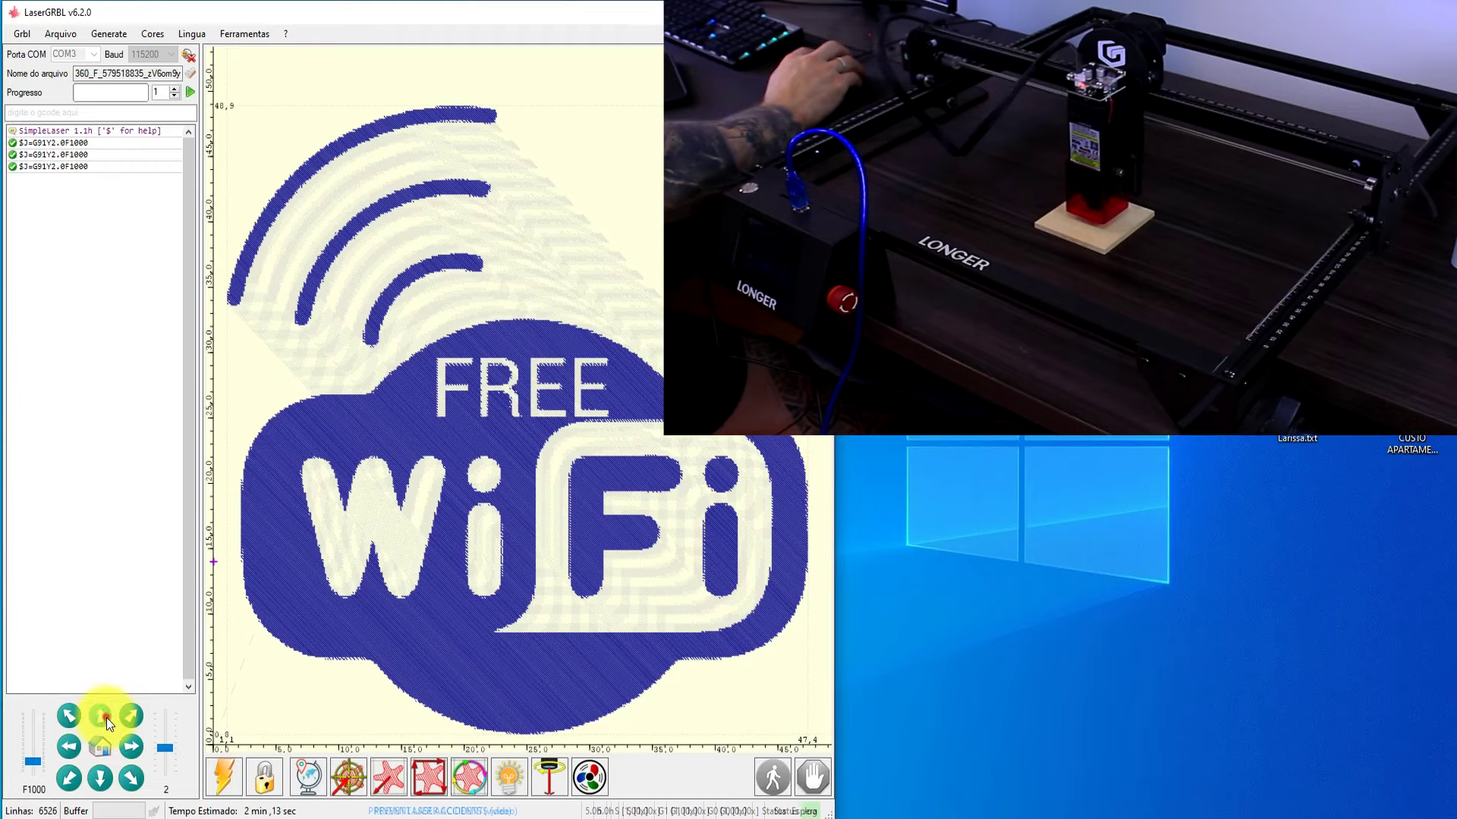
left_click(105, 716)
left_click(105, 717)
left_click(105, 717)
left_click(99, 779)
left_click(99, 779)
left_click(100, 779)
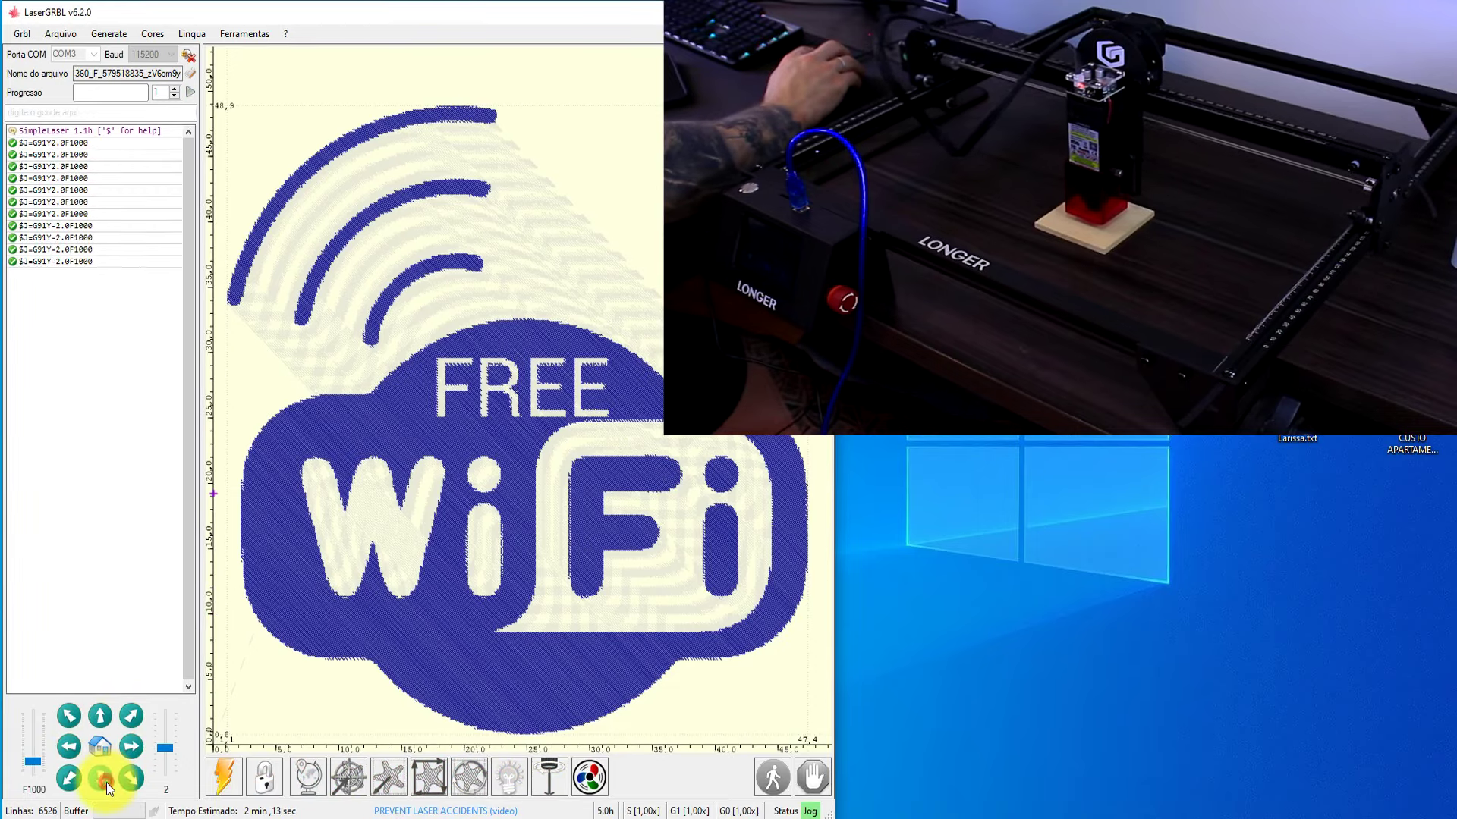
left_click(100, 779)
left_click(69, 751)
left_click(69, 751)
left_click(69, 751)
left_click(132, 750)
left_click(133, 749)
left_click(132, 750)
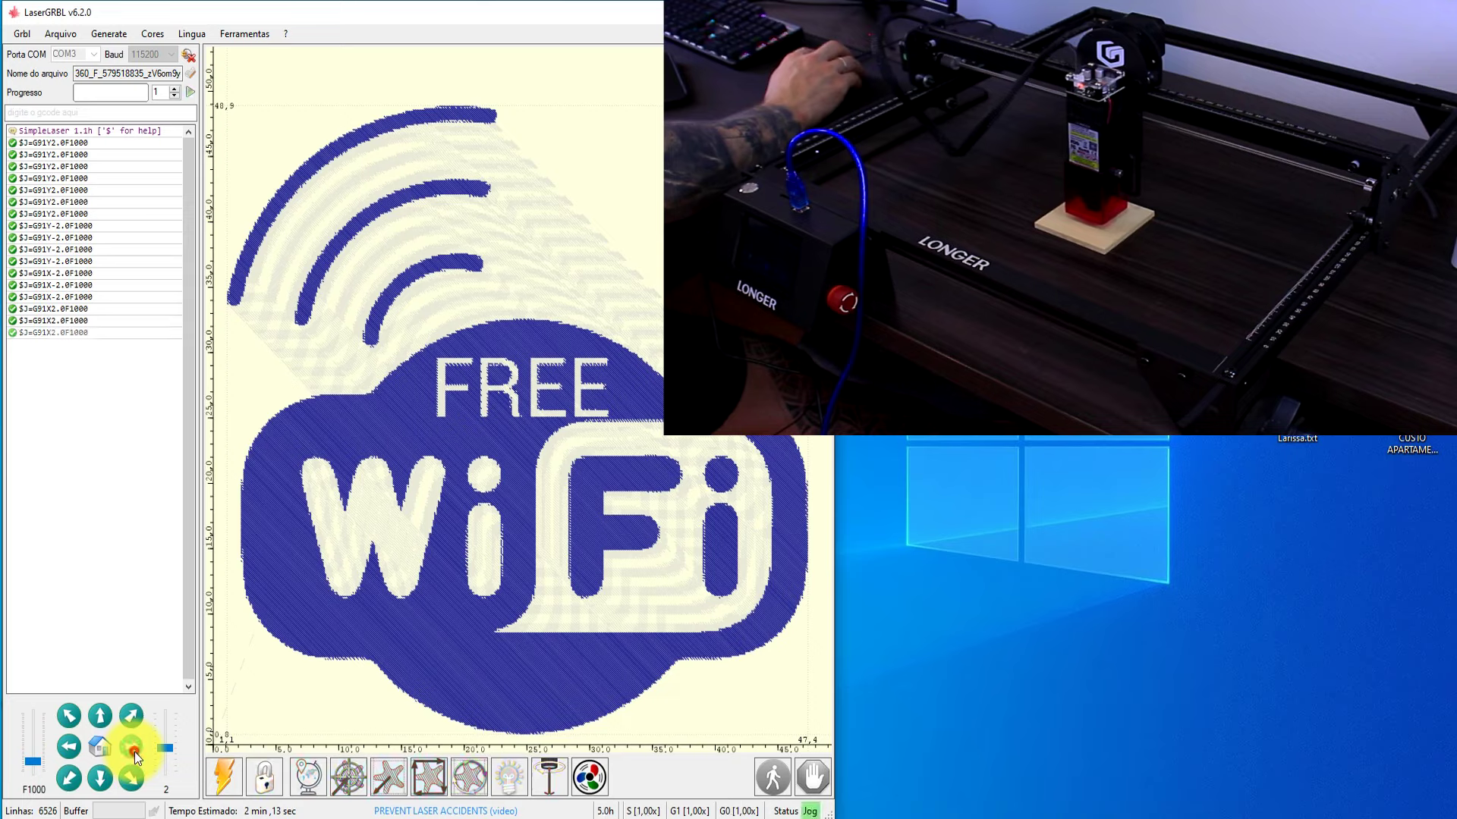
left_click(133, 749)
left_click(132, 750)
Move the laser head to the centre of the WiFi engraving
left_click(351, 778)
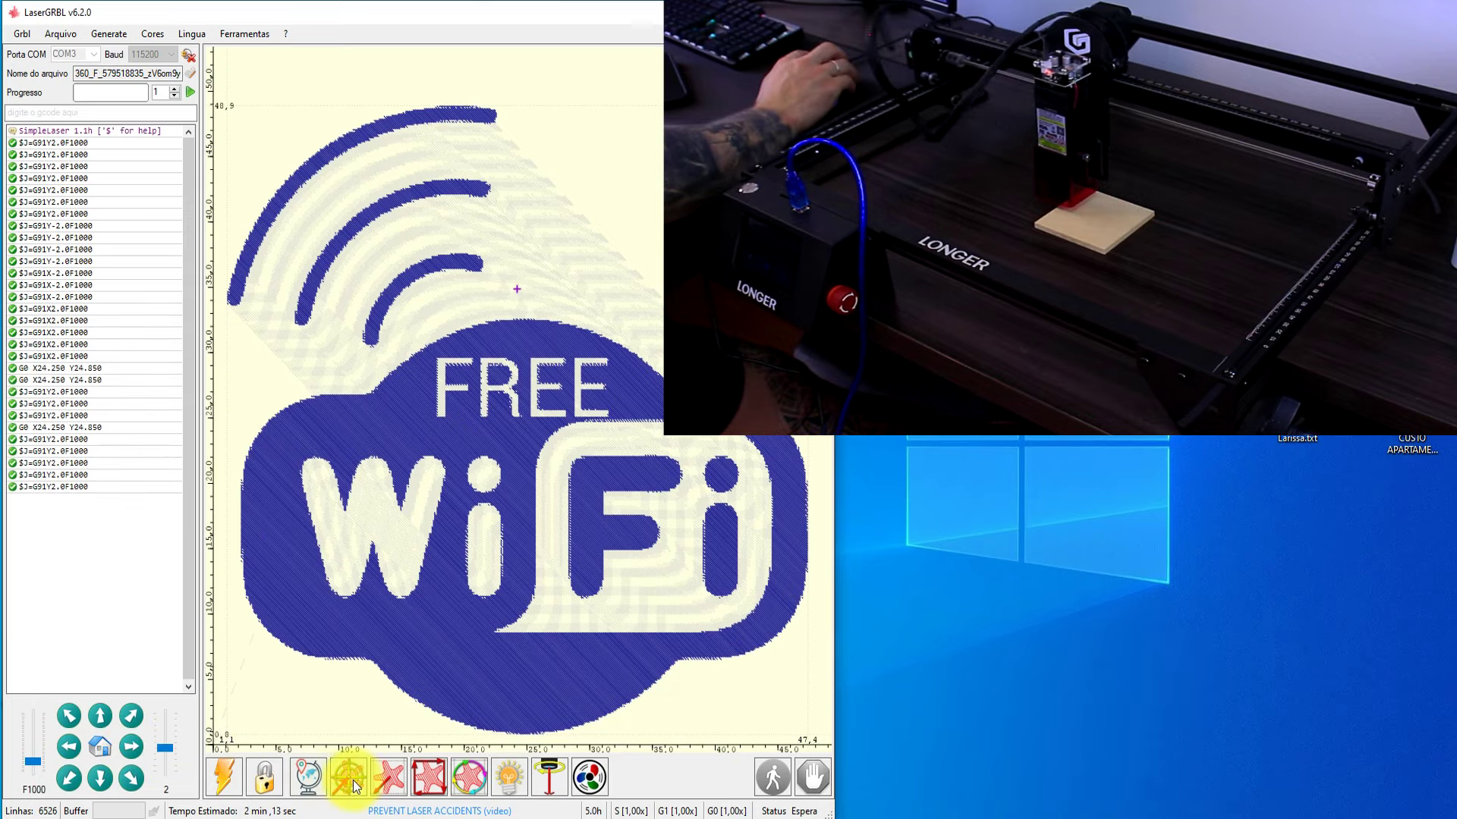
left_click(349, 777)
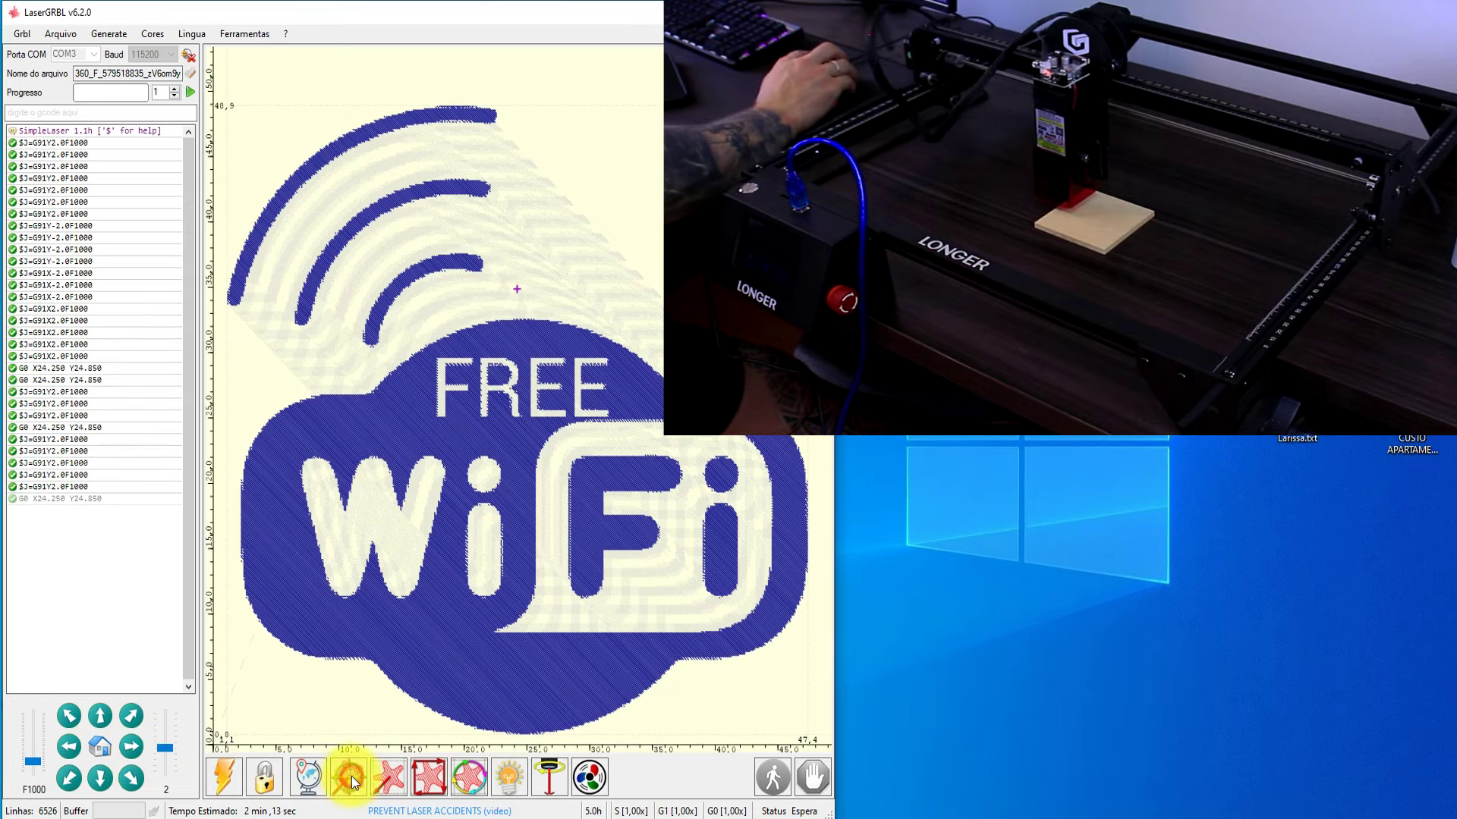